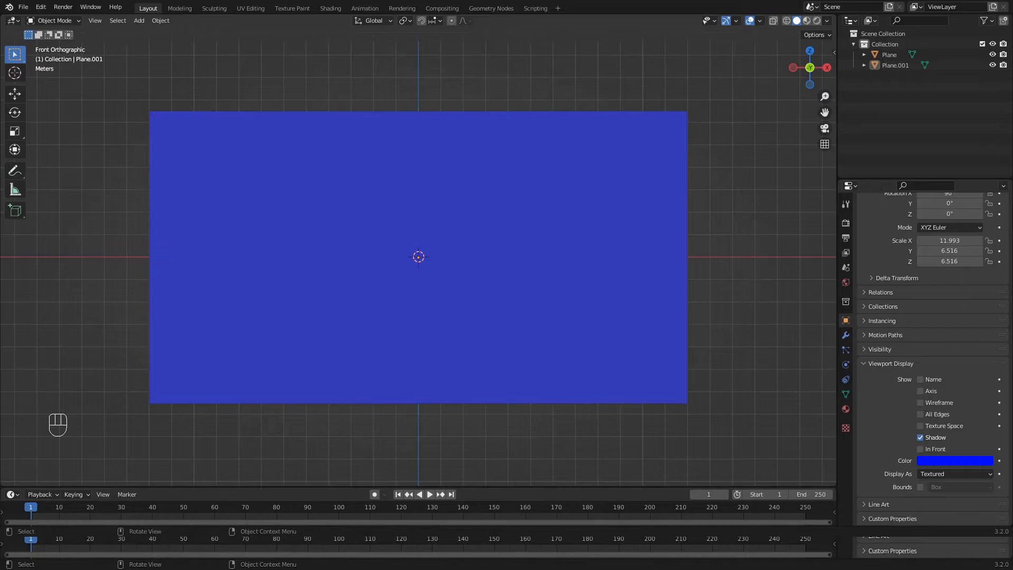
# Scale the blue plane up until it covers the green plane, and shrink it to about 2.37 by 1.29.
pyautogui.click(265, 153)
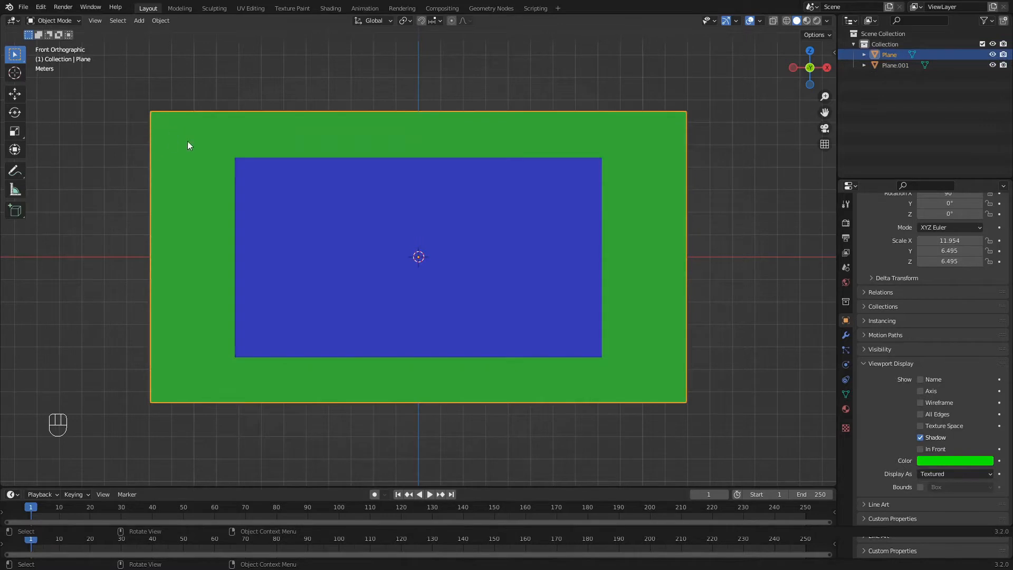
pyautogui.click(346, 234)
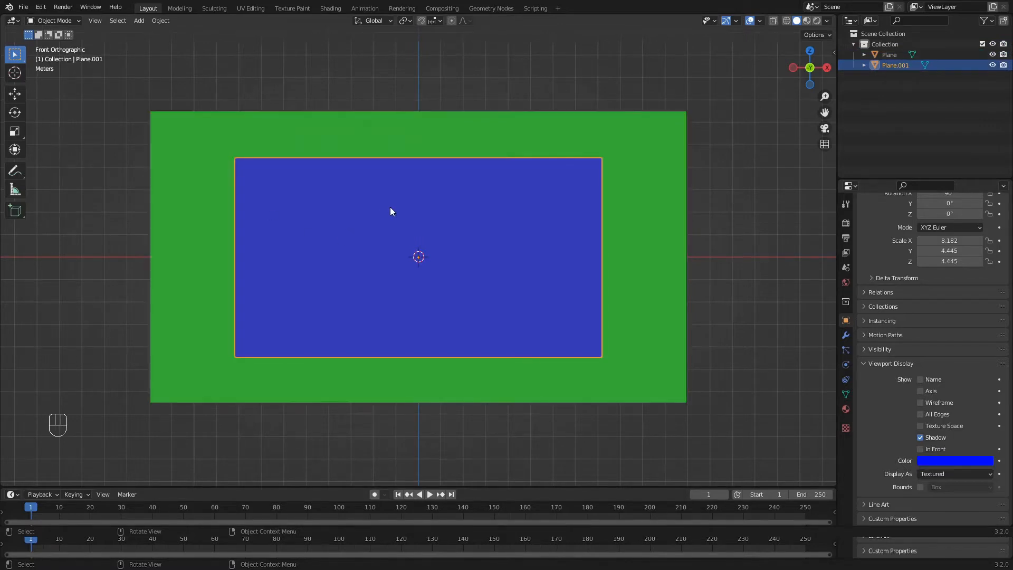
pyautogui.press('s')
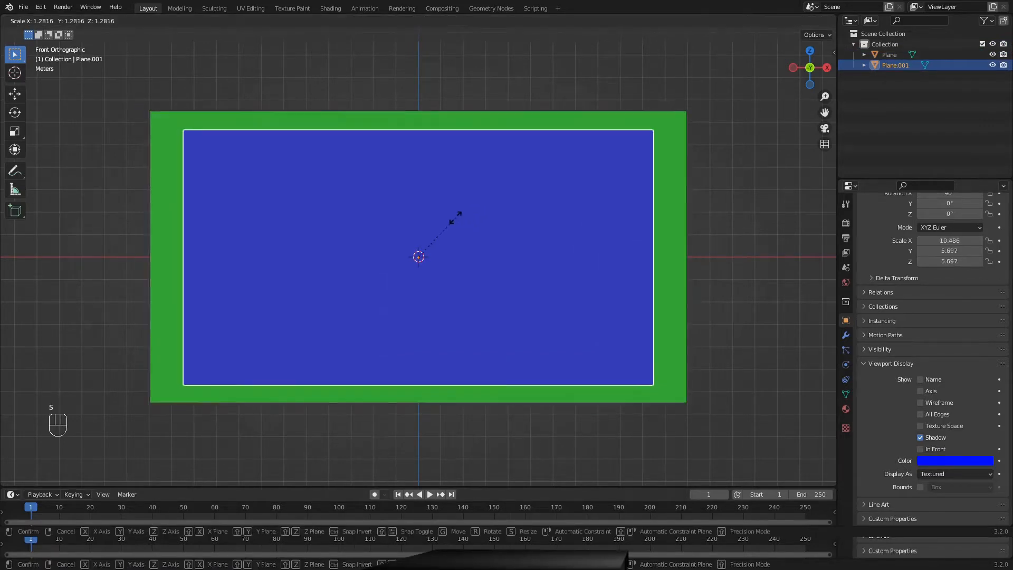
pyautogui.click(466, 220)
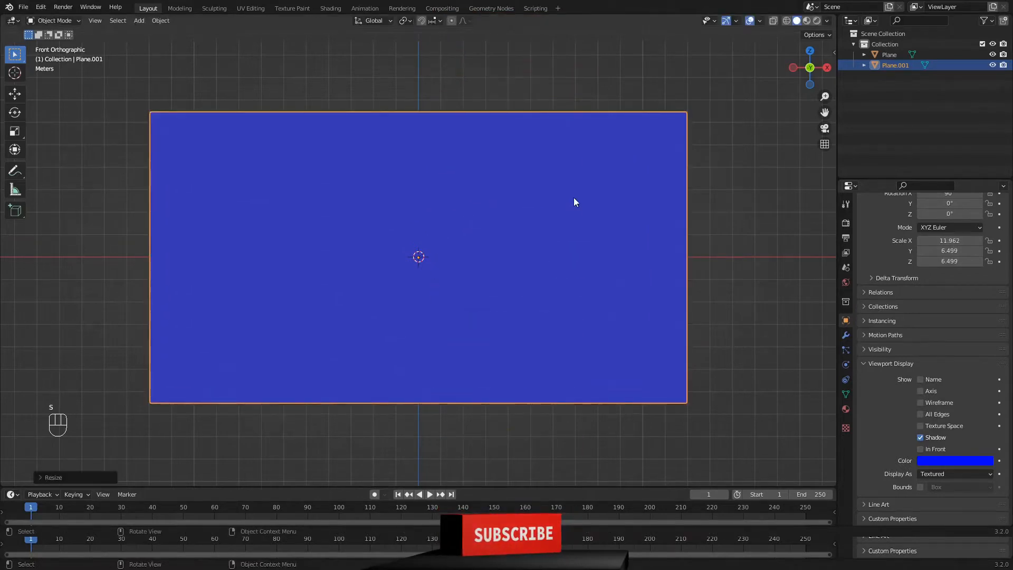
pyautogui.press('s')
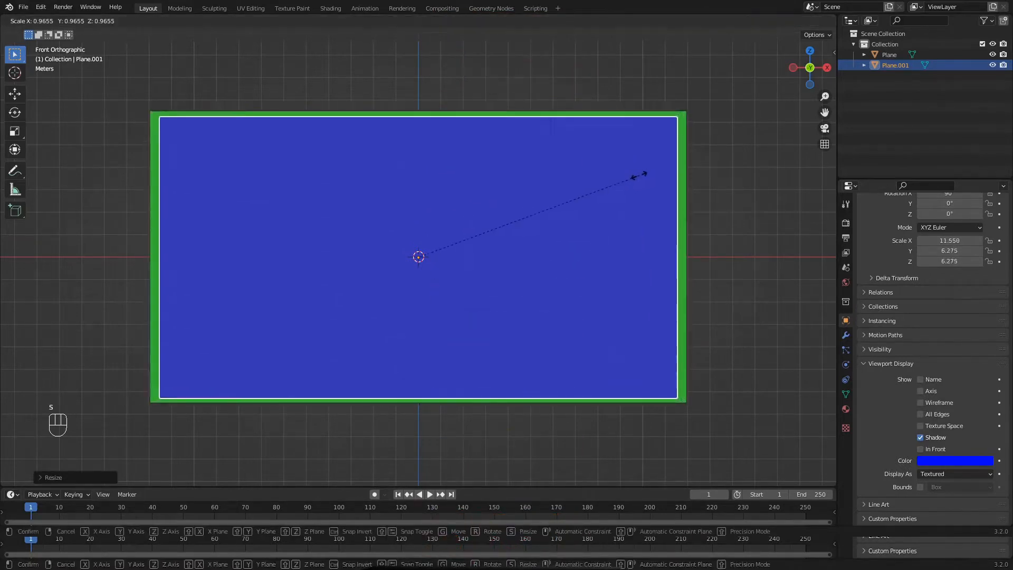
pyautogui.click(469, 242)
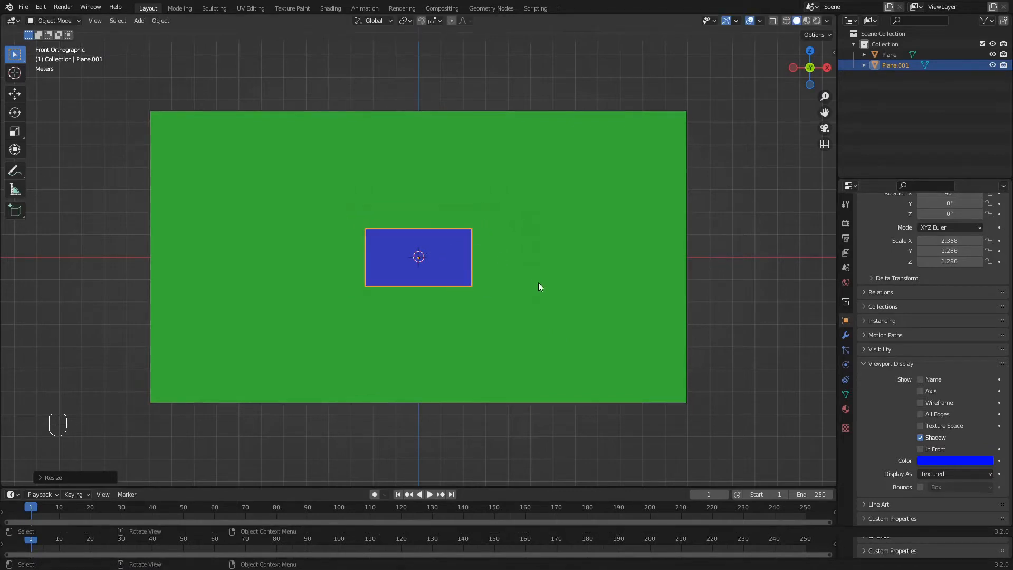
# Move the blue plane to the green plane's upper-left corner and across to the right of the centre.
pyautogui.press('g')
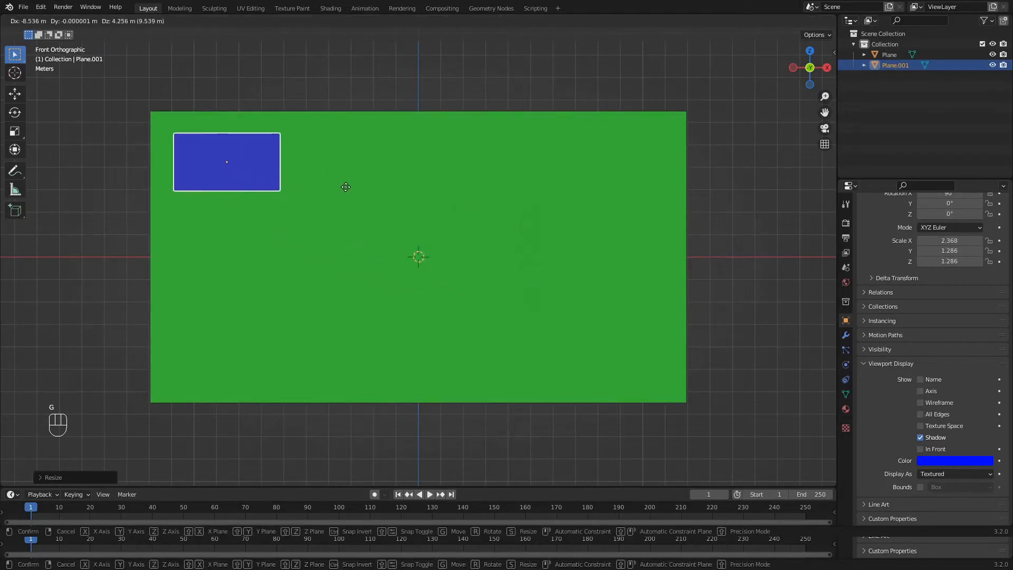
pyautogui.click(333, 179)
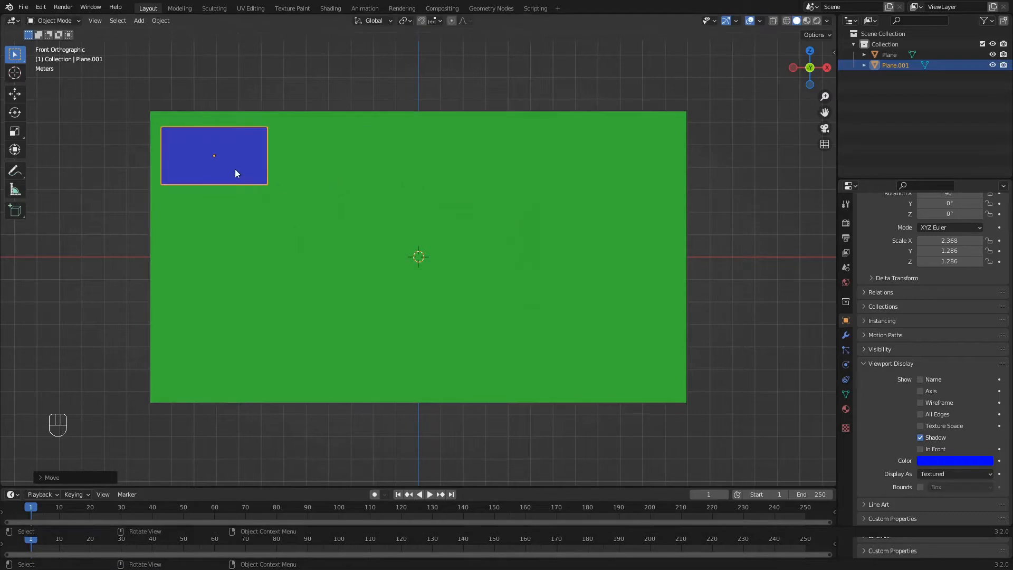
pyautogui.press('g')
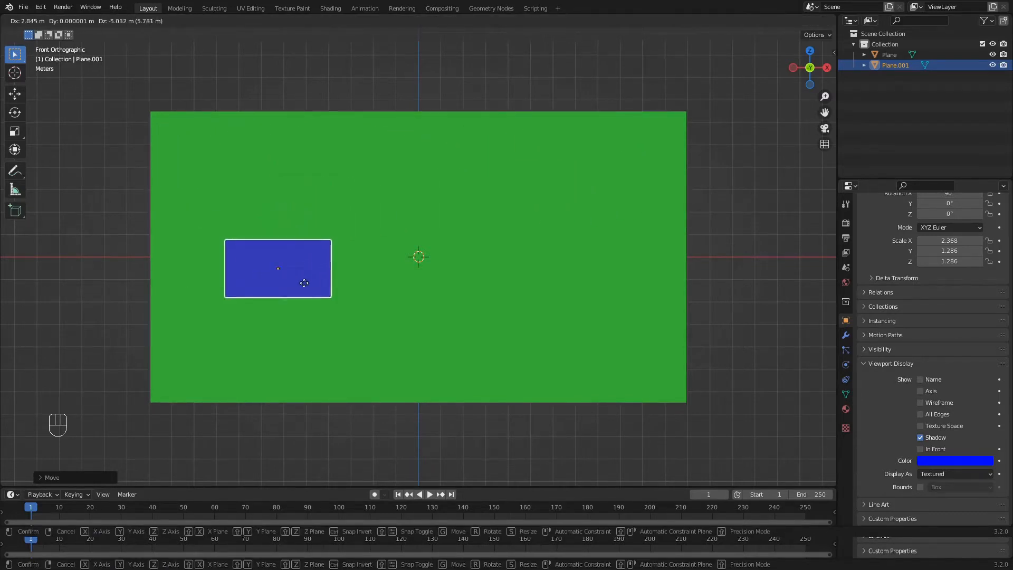
pyautogui.click(529, 277)
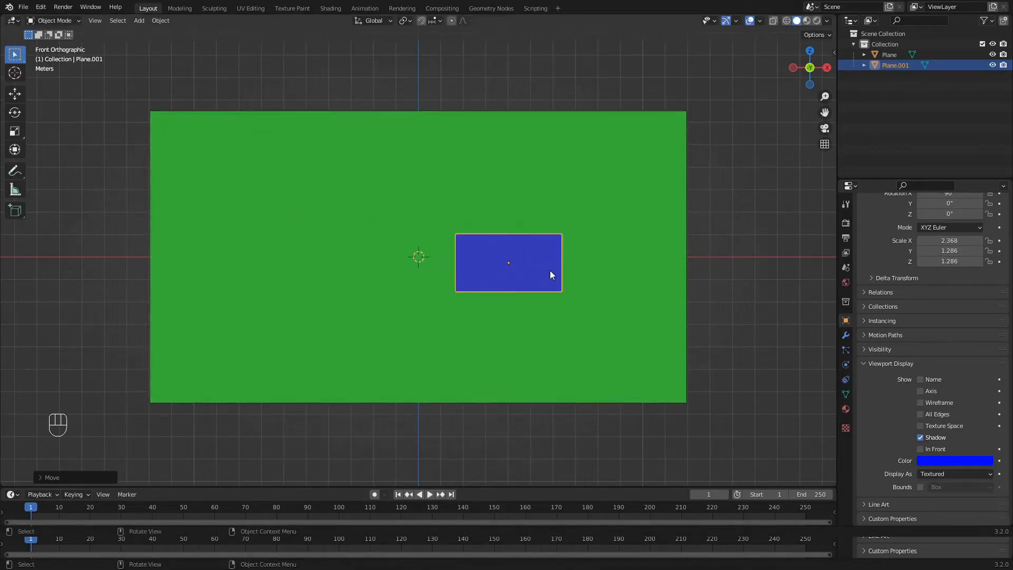
# Resize the blue plane to a scale of about 1.43 by 0.78 and reposition it just right of the green plane's centre.
pyautogui.press('s')
pyautogui.press('g')
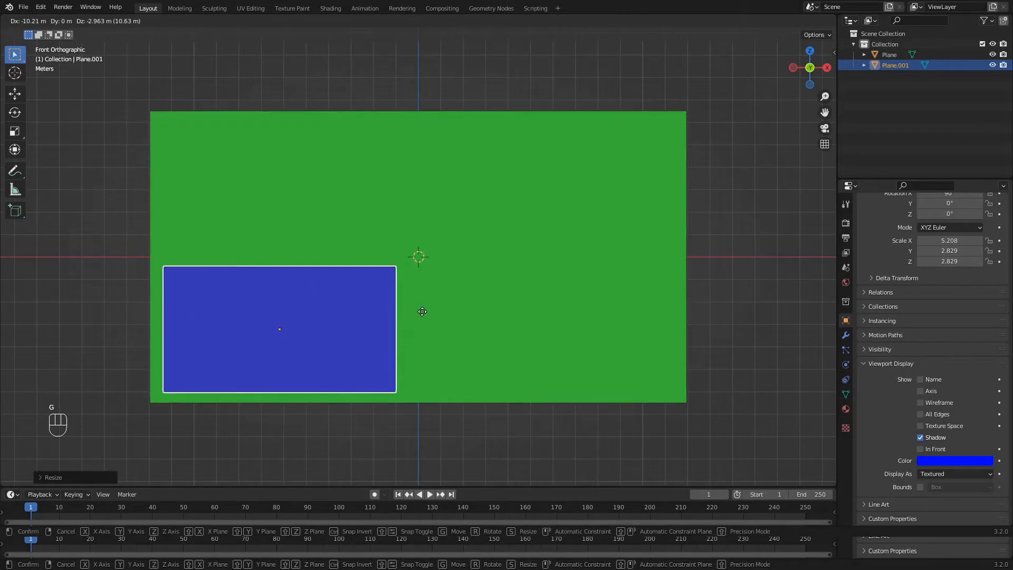
pyautogui.click(422, 311)
pyautogui.press('s')
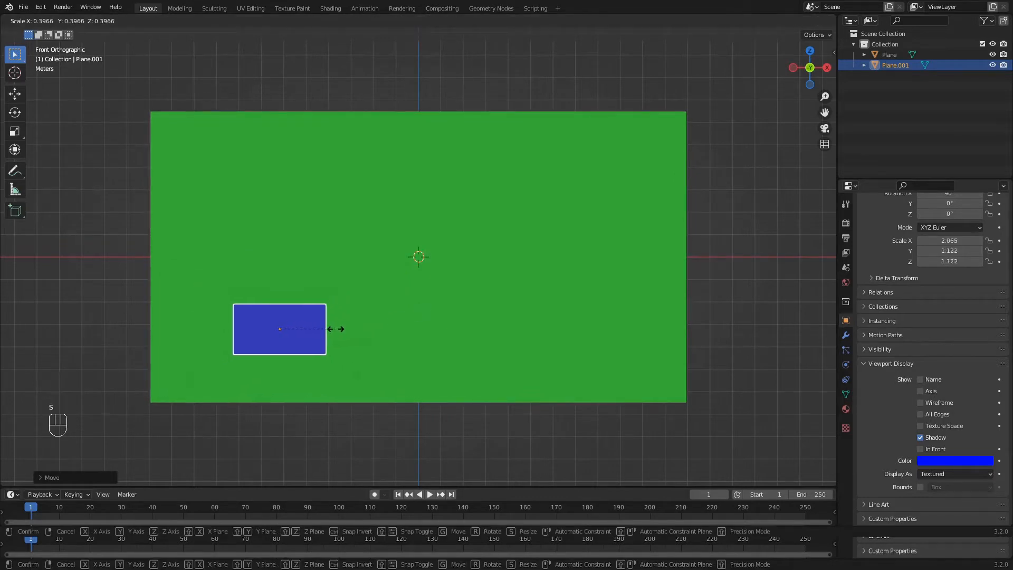
pyautogui.click(323, 331)
pyautogui.press('g')
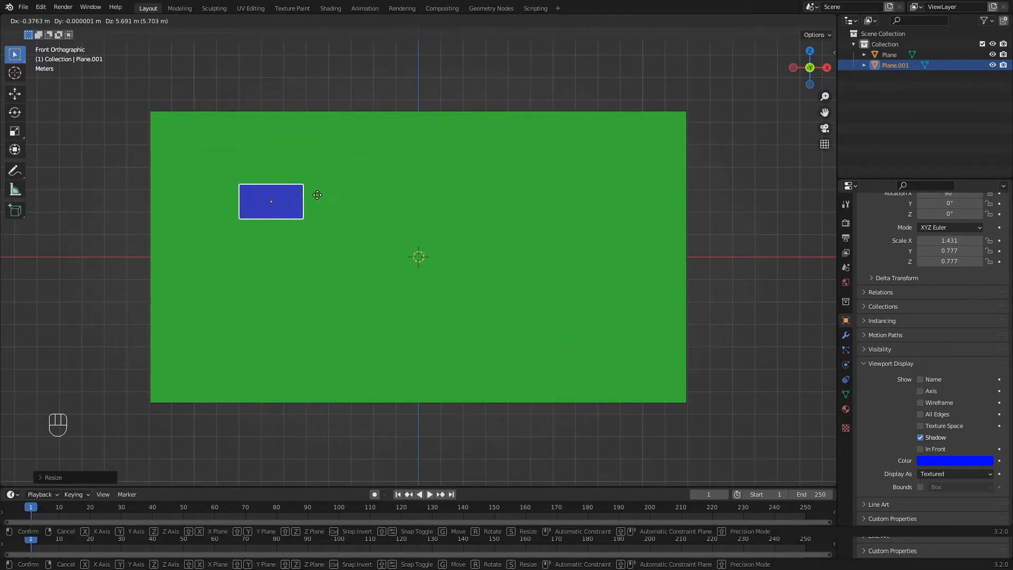
pyautogui.click(523, 252)
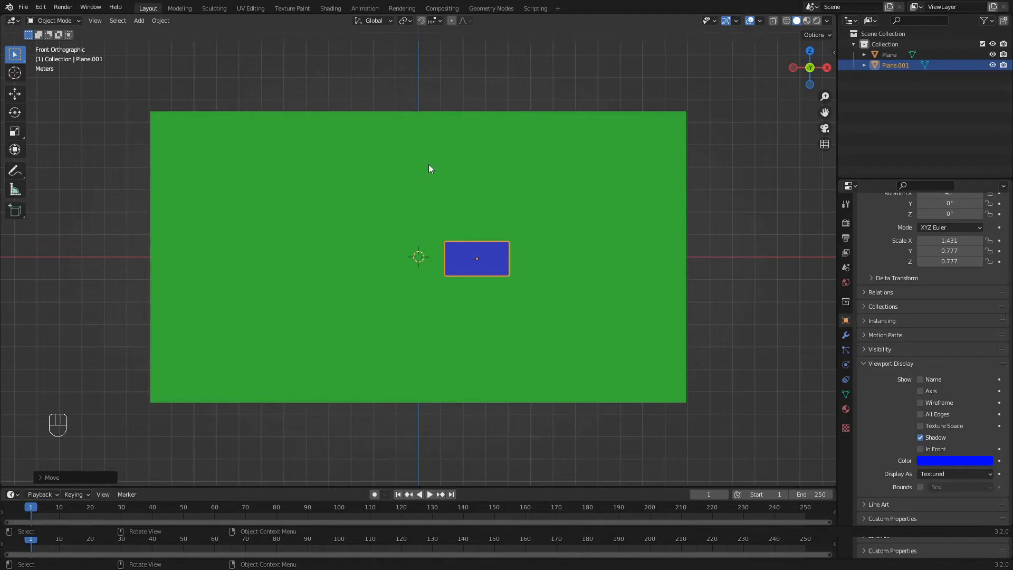
# Create a new Video Editing project without saving the current file.
pyautogui.click(24, 6)
pyautogui.moveTo(47, 19)
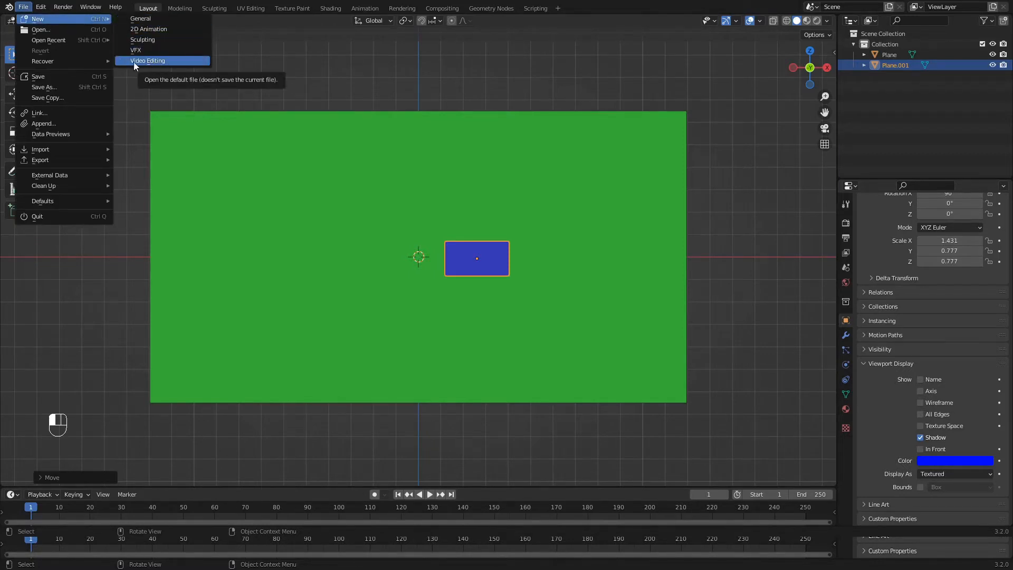
pyautogui.click(153, 61)
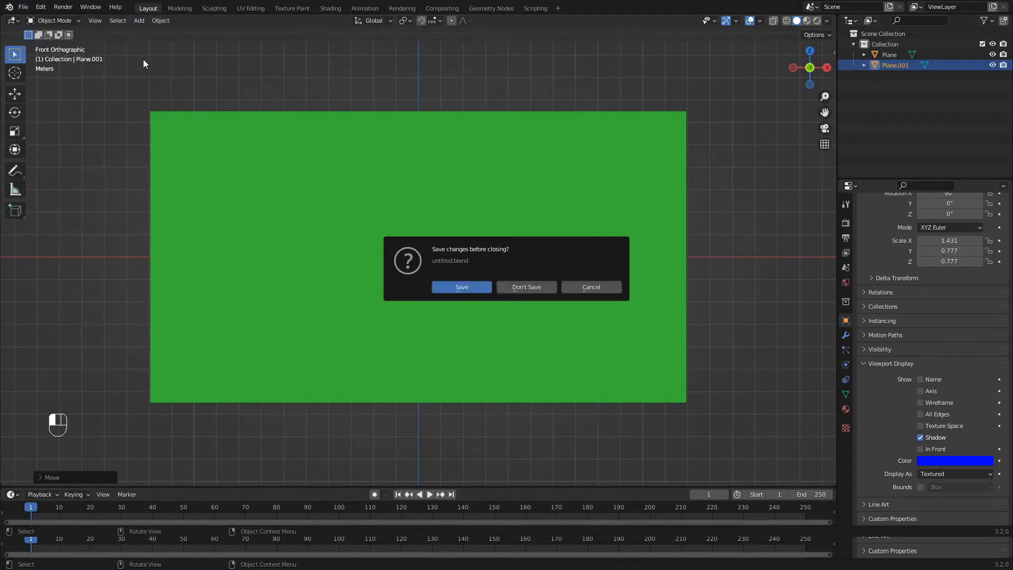
pyautogui.click(528, 282)
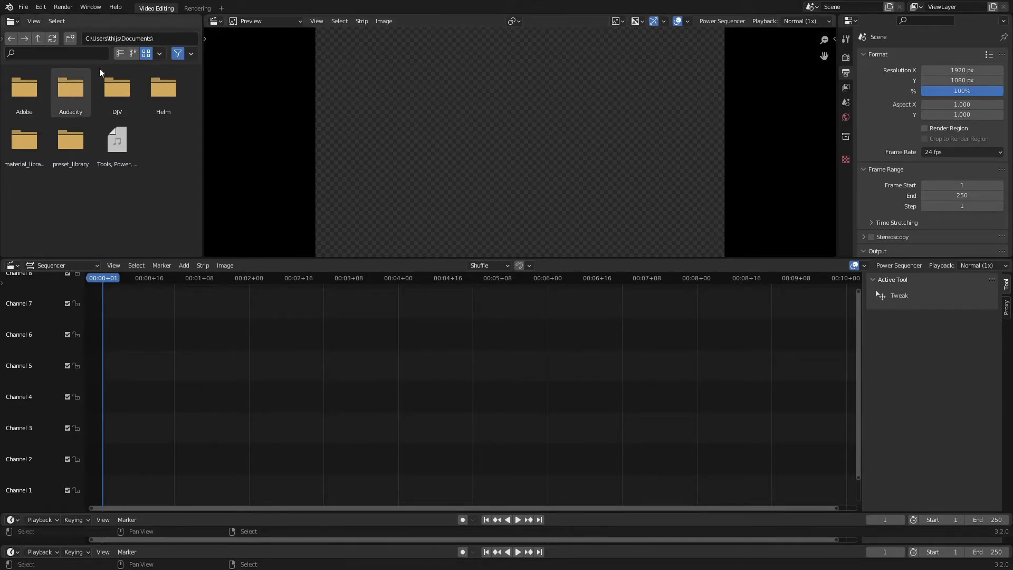
# Remove the file browser area by extending the preview over it, and split the preview into two equal side-by-side previews.
pyautogui.click(115, 88)
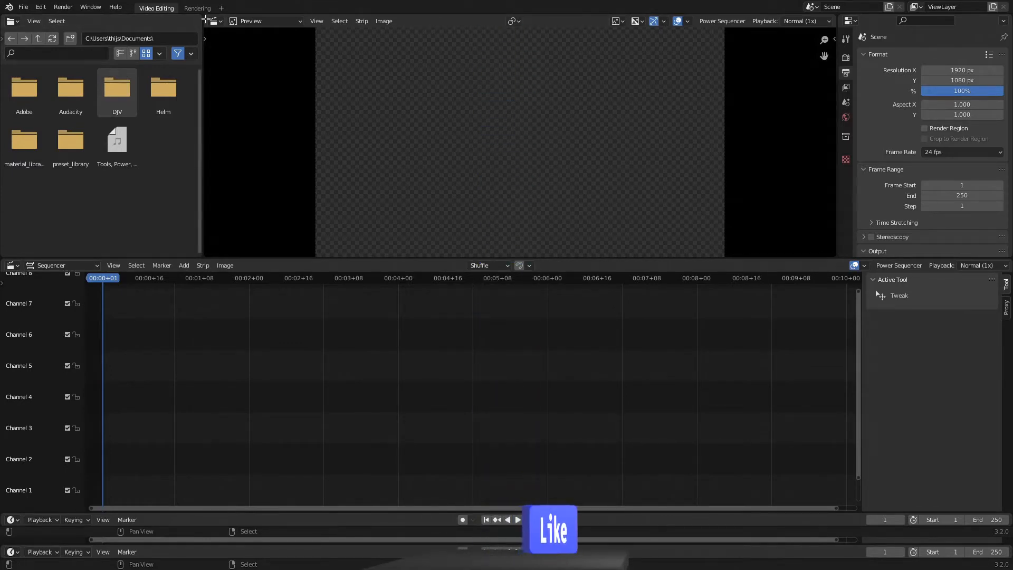
pyautogui.moveTo(205, 20); pyautogui.dragTo(151, 23)
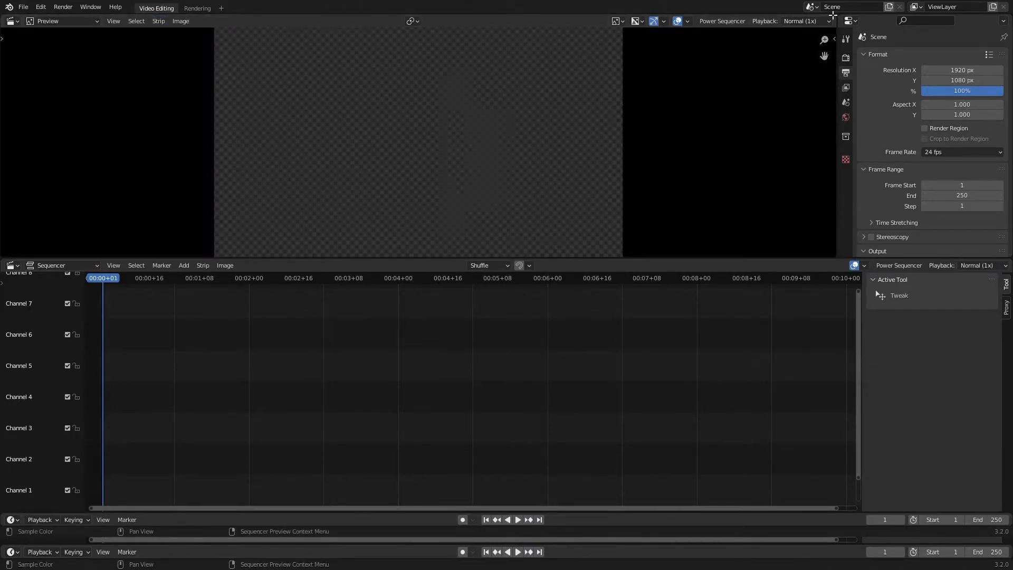
pyautogui.moveTo(833, 15); pyautogui.dragTo(421, 16)
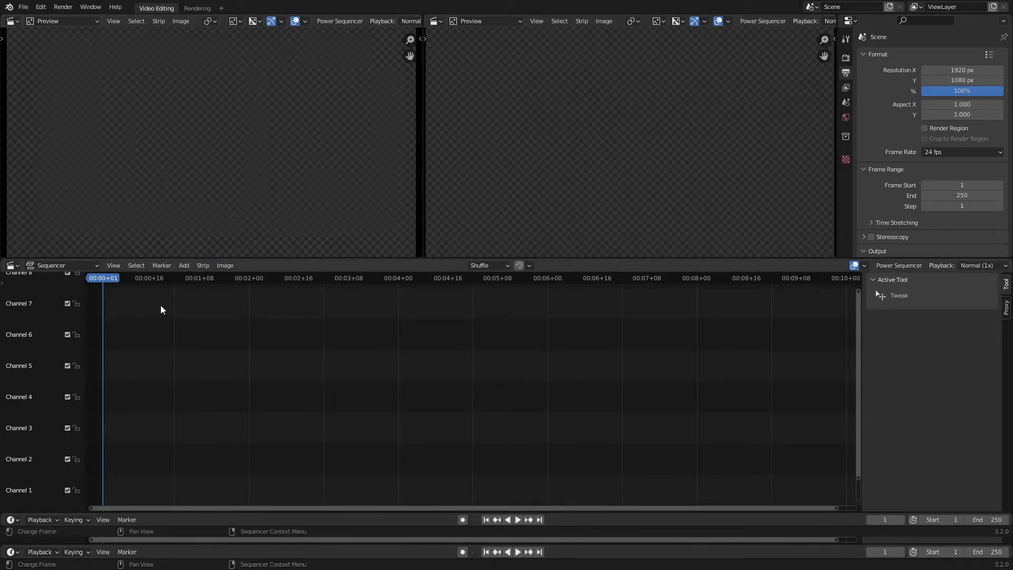
pyautogui.click(185, 267)
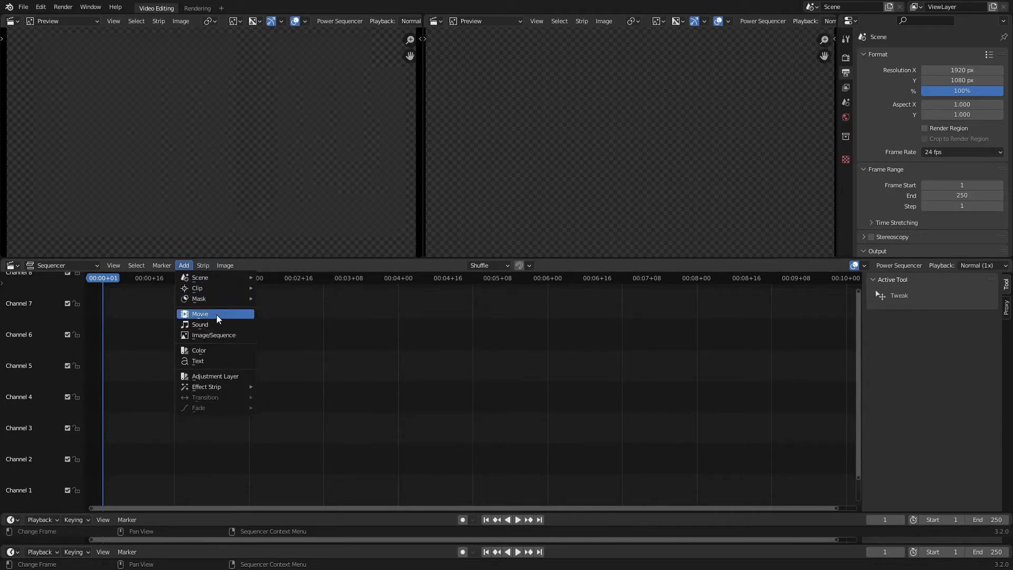
pyautogui.press('Escape')
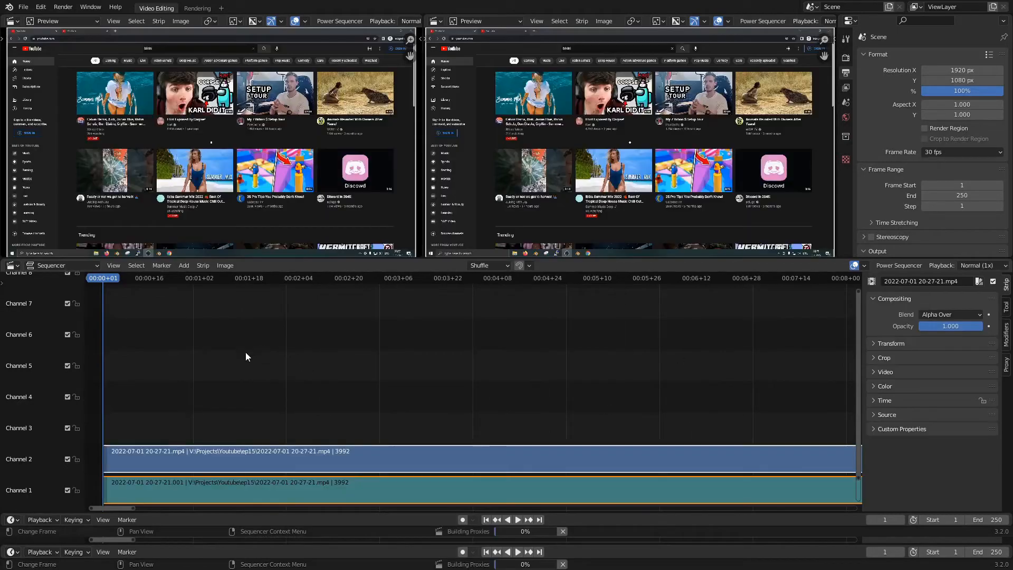
pyautogui.click(191, 266)
pyautogui.hotkey('shift', 'd')
pyautogui.rightClick(249, 392)
# Delete the sound strip on channel 1.
pyautogui.click(152, 495)
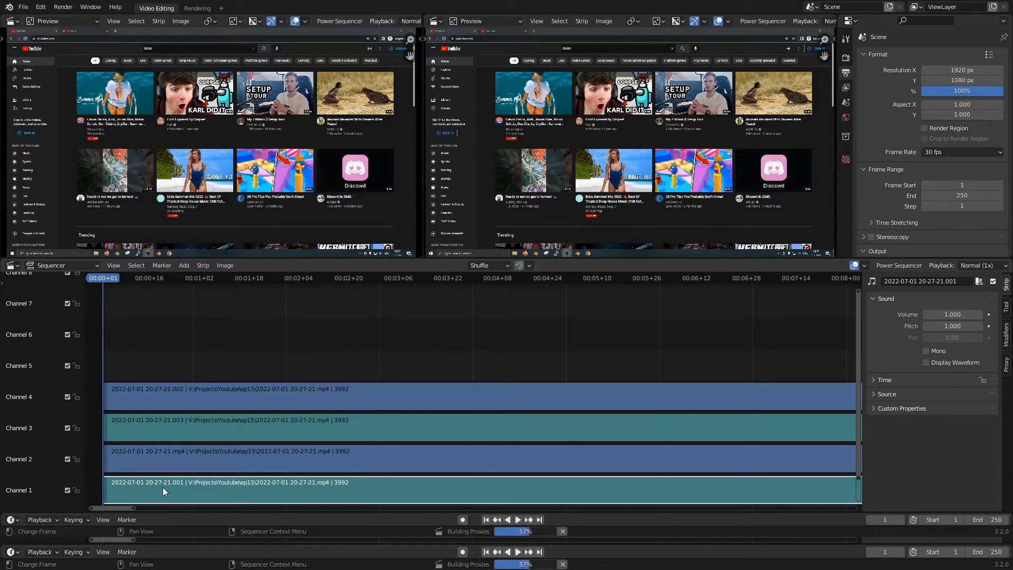
pyautogui.click(201, 458)
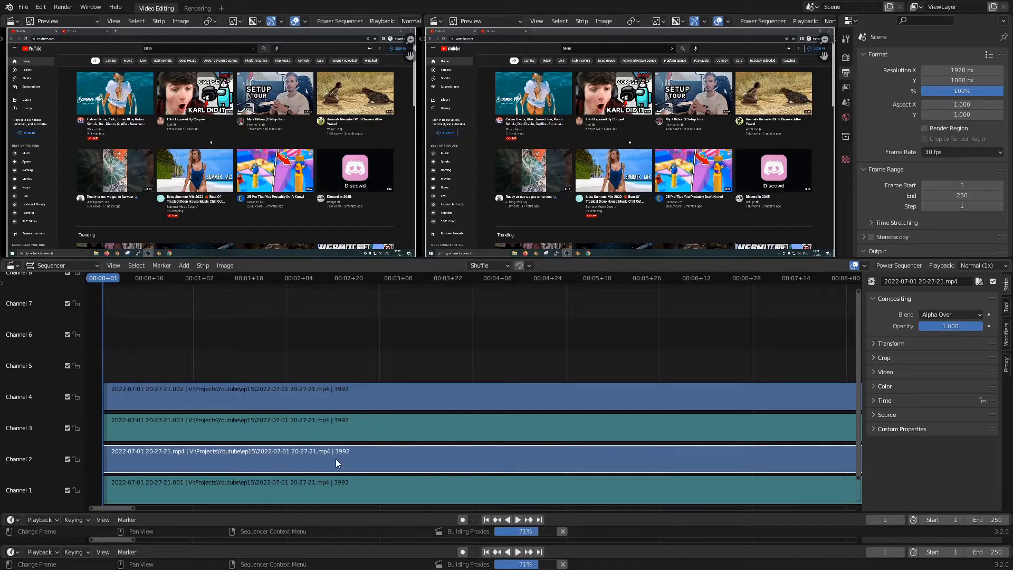
pyautogui.click(213, 492)
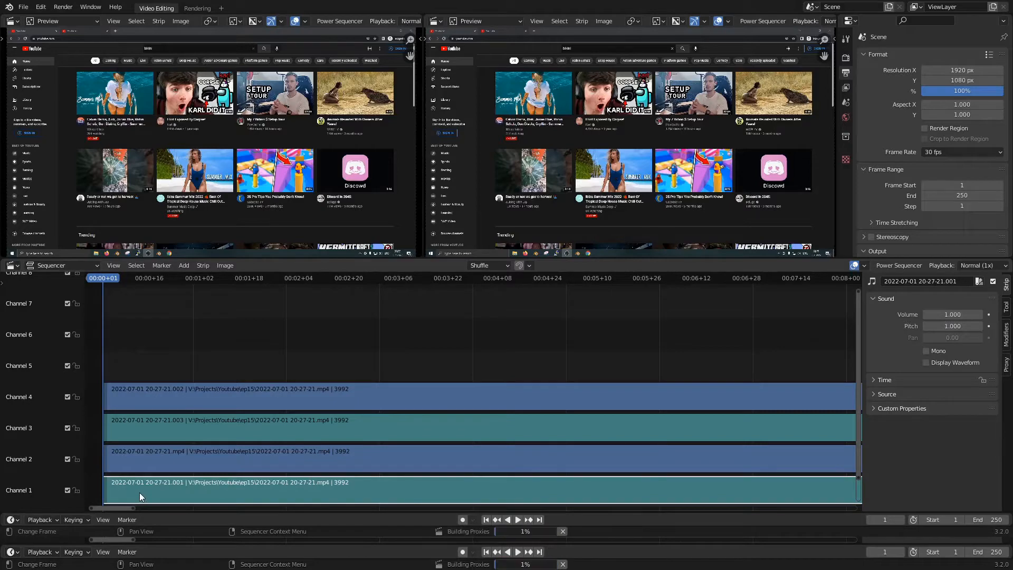
pyautogui.press('Delete')
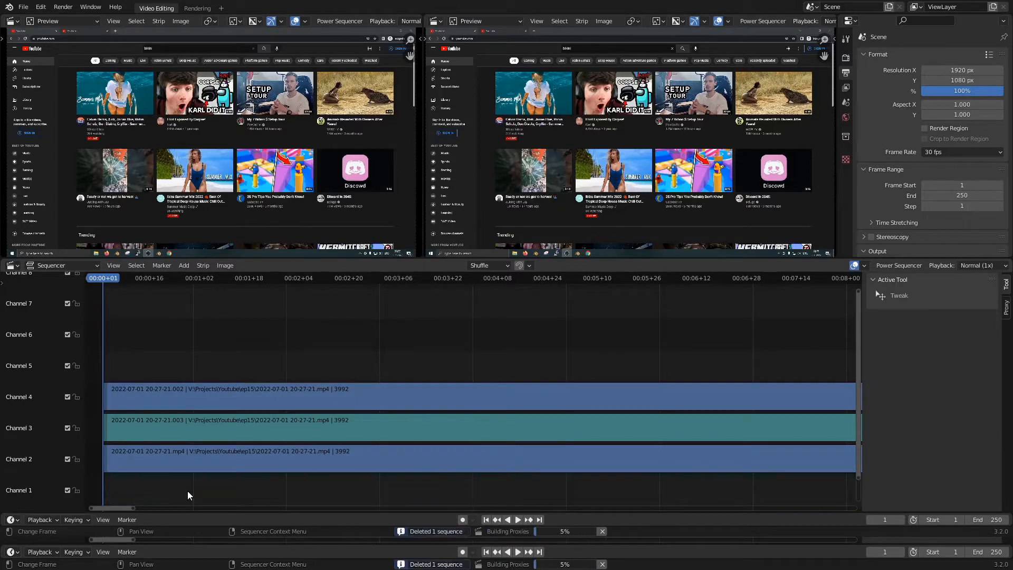
# Move the video strip on channel 2 straight down to channel 1, keeping its start time.
pyautogui.click(201, 459)
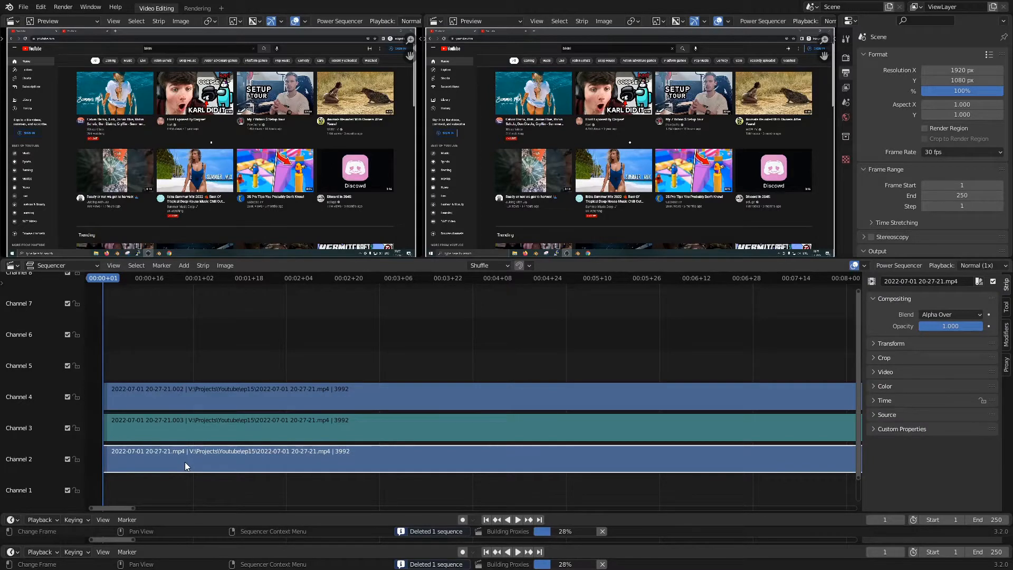
pyautogui.press('g')
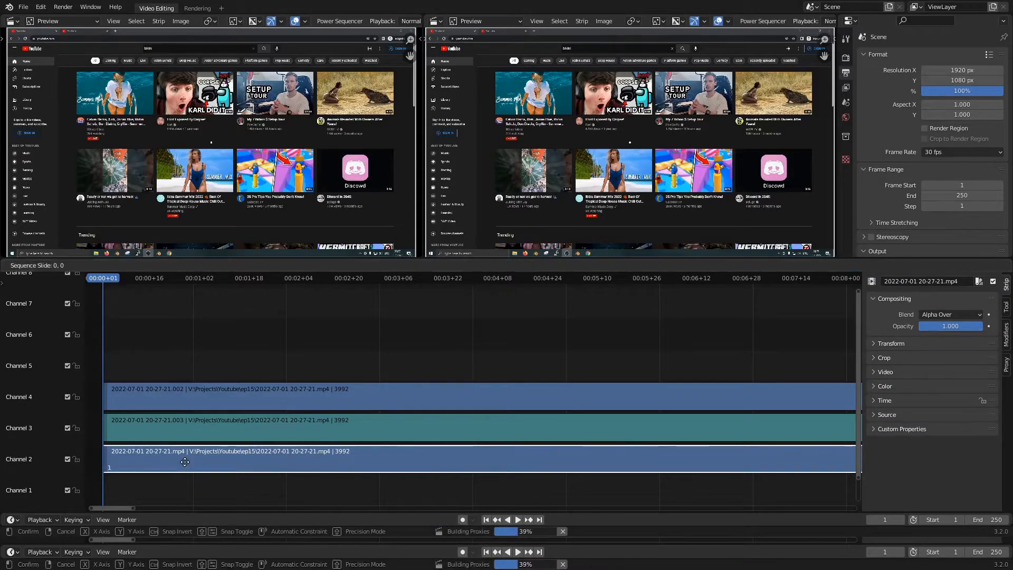
pyautogui.press('y')
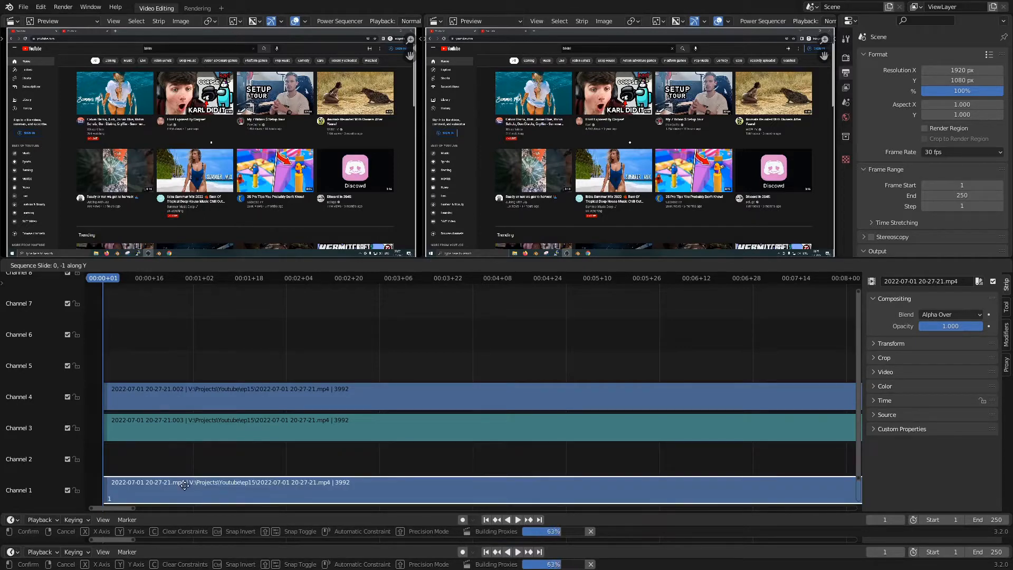
pyautogui.click(184, 485)
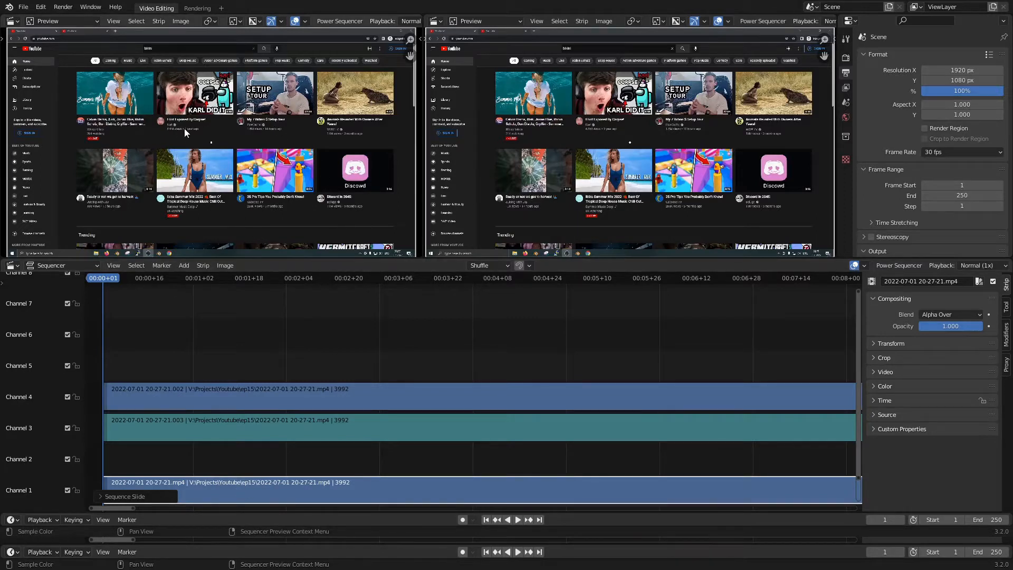
# Set the first of the two previews to display channel 4, the channel of the upper video strip.
pyautogui.click(168, 397)
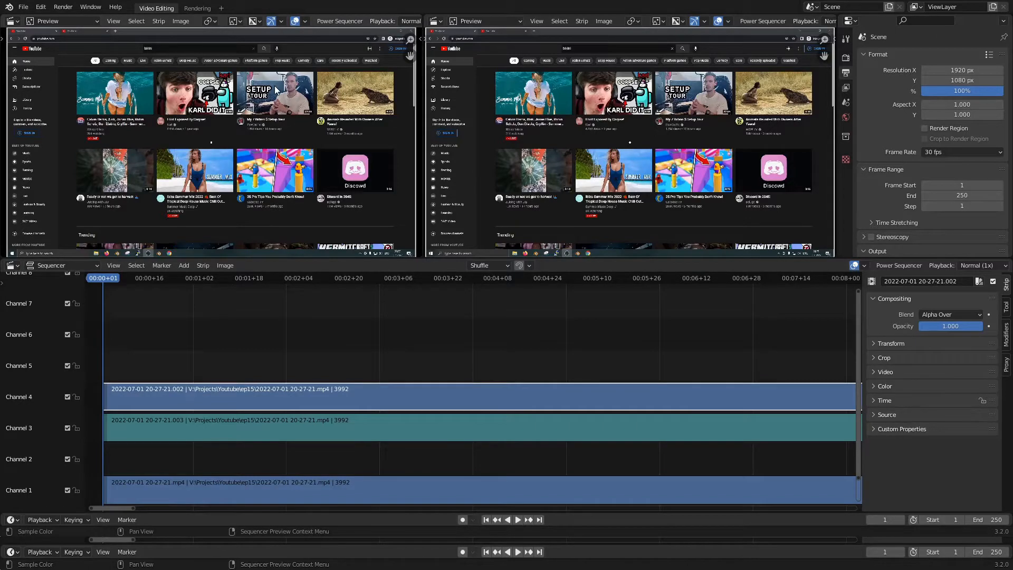
pyautogui.press('n')
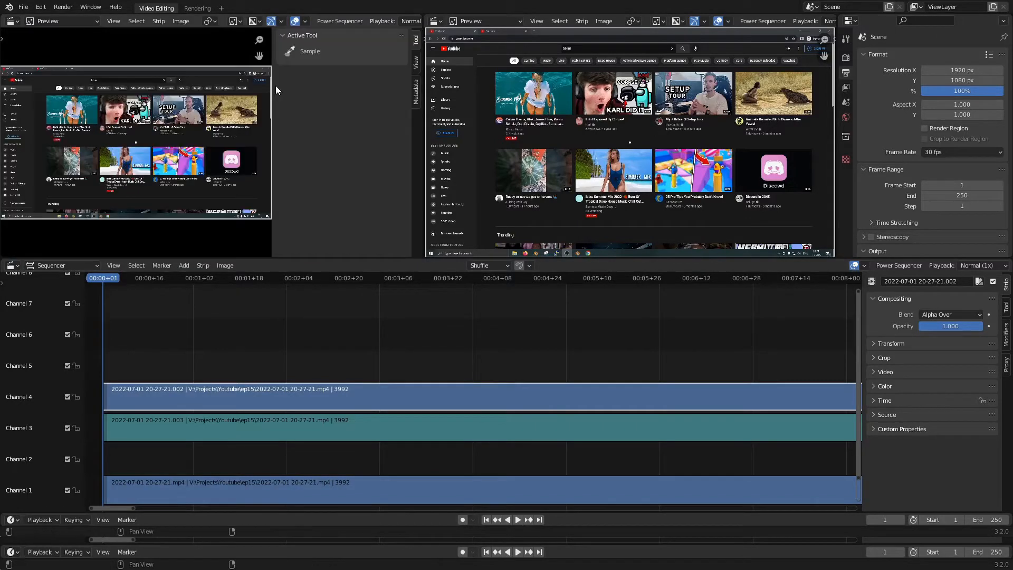
pyautogui.click(414, 62)
pyautogui.click(401, 89)
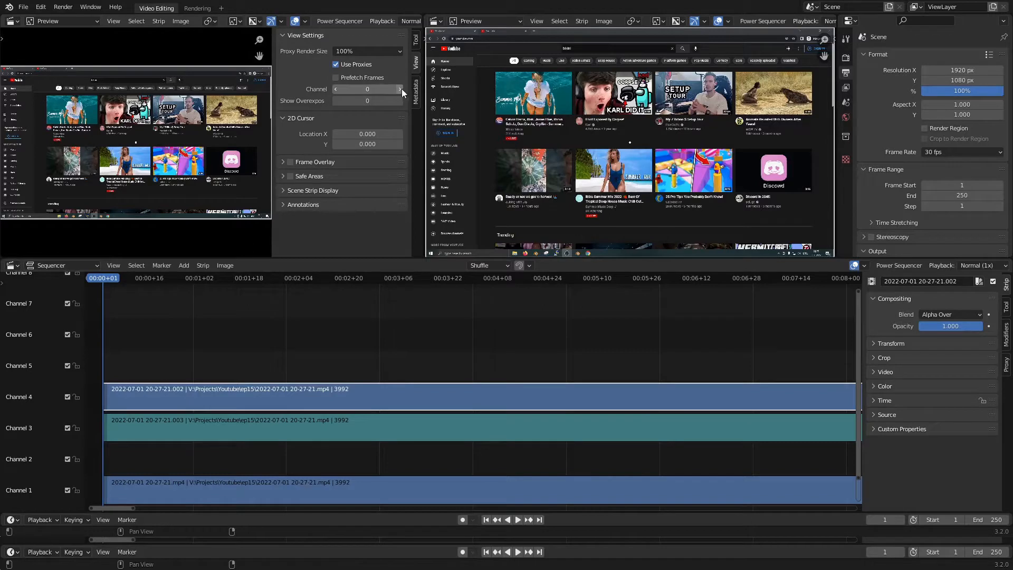
pyautogui.click(401, 89)
pyautogui.click(400, 89)
pyautogui.click(400, 89)
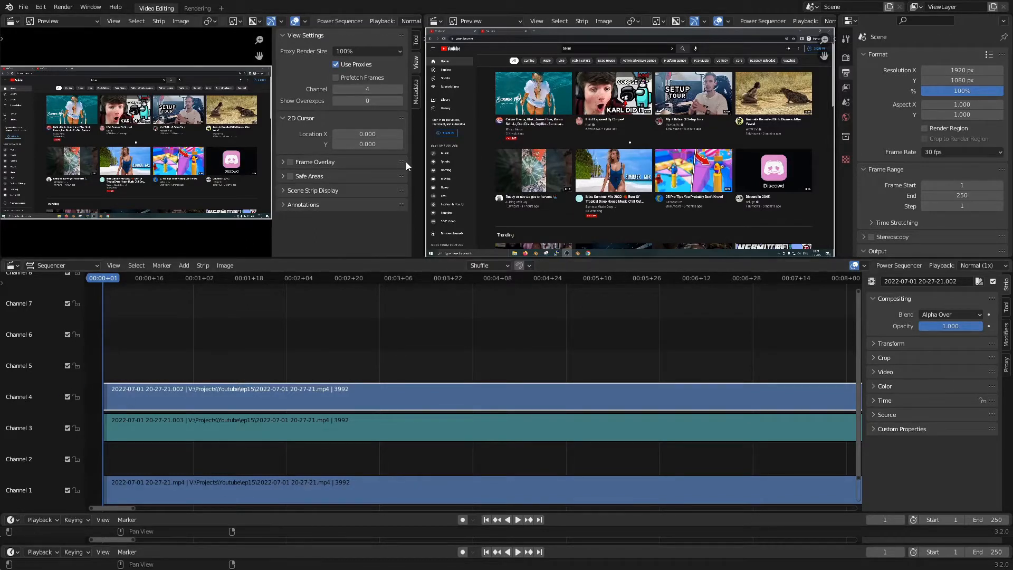
pyautogui.press('n')
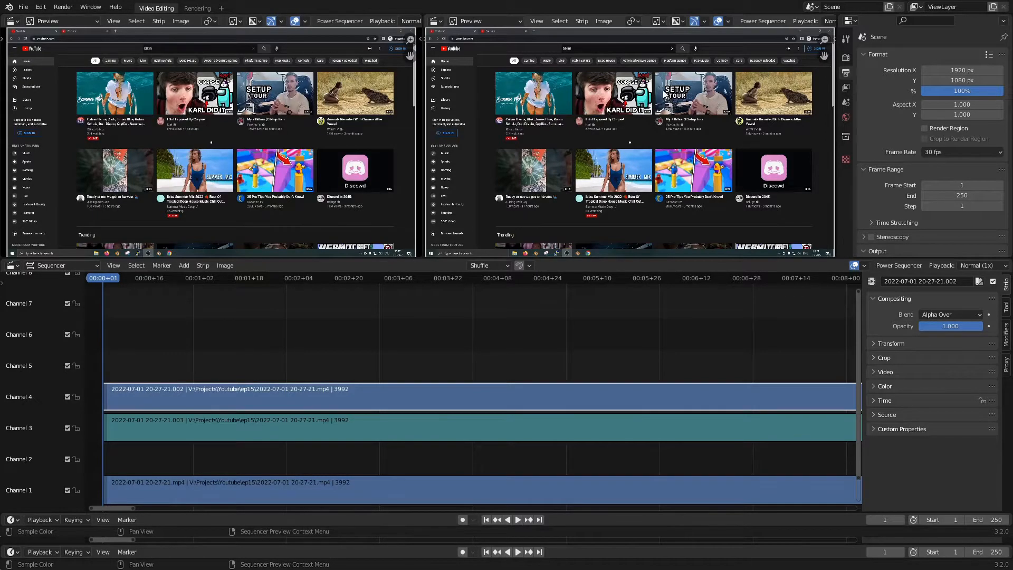
# Set the second preview to display channel 1, the channel of the lower video strip.
pyautogui.press('n')
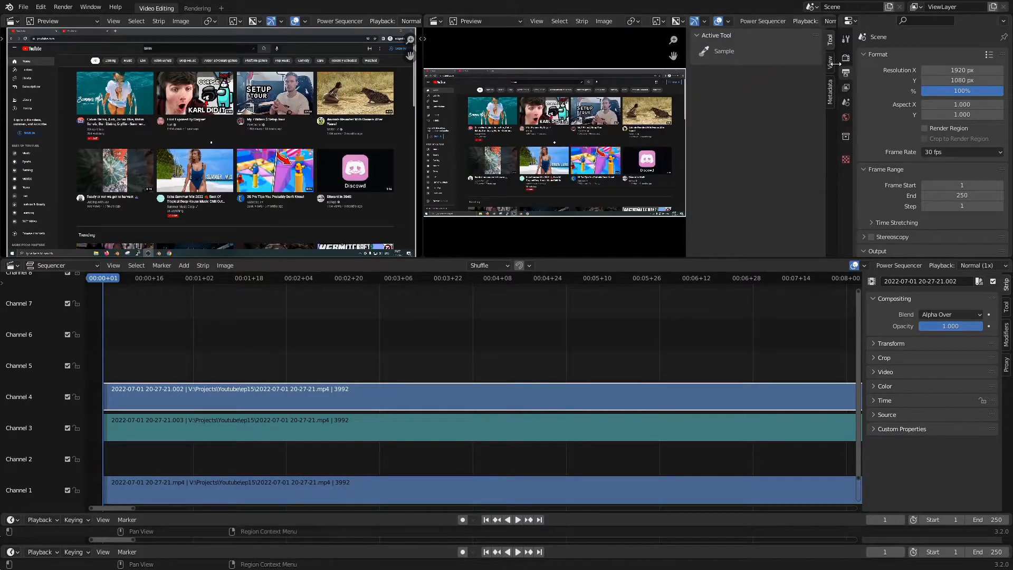
pyautogui.click(830, 63)
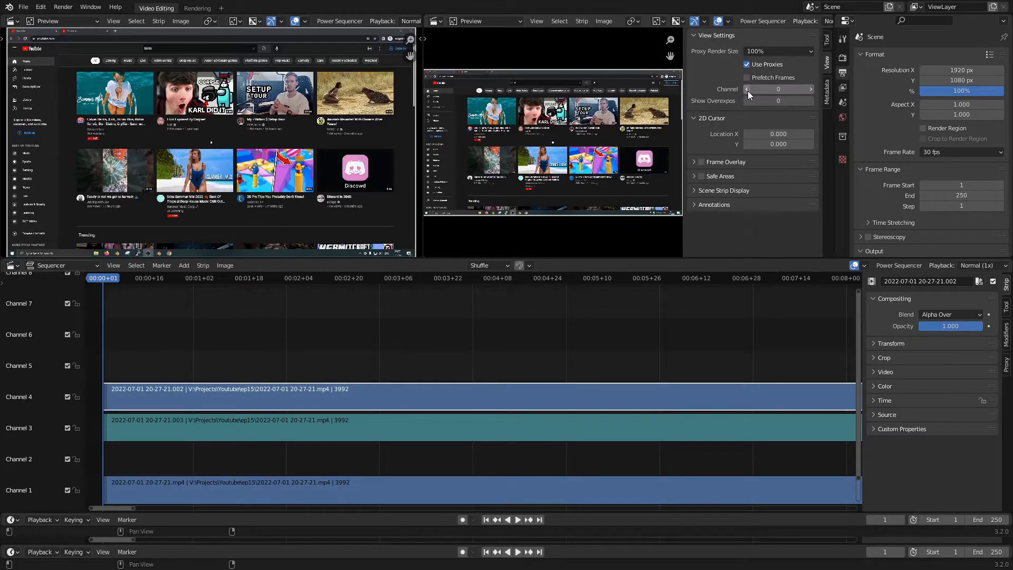
pyautogui.click(811, 89)
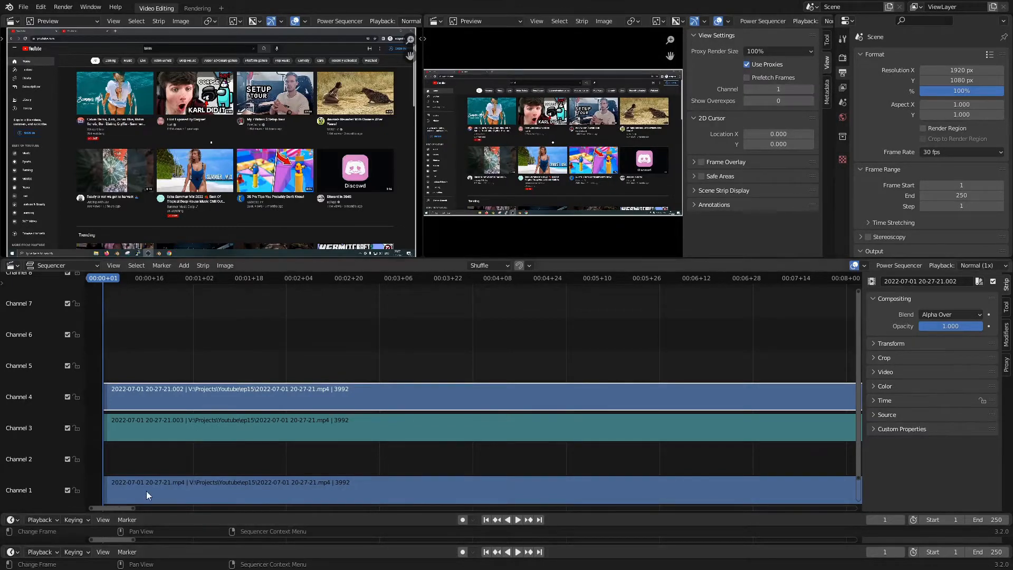
pyautogui.press('n')
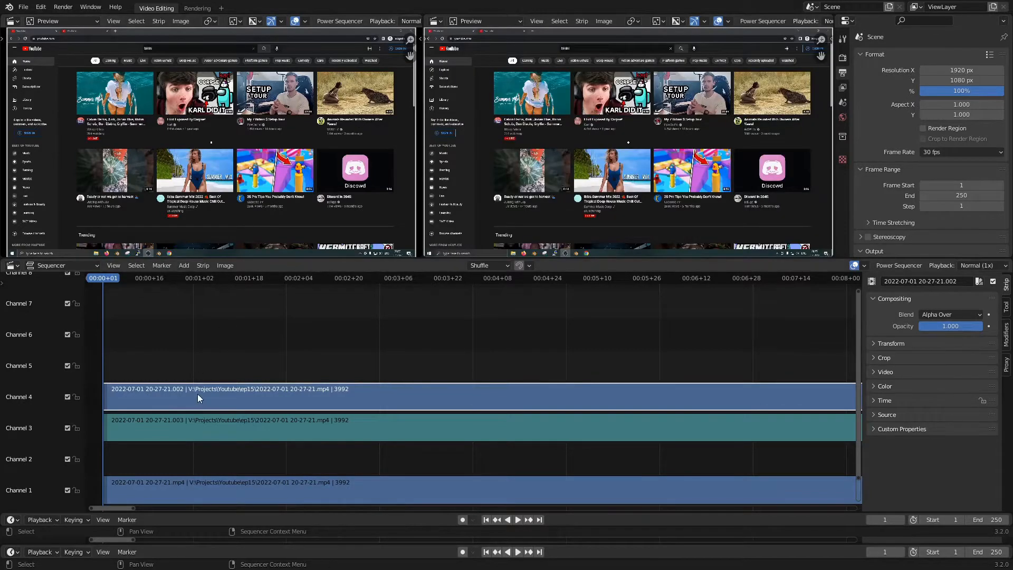
# Expand the transform settings of the channel 4 strip and place the playhead at the end of the video strips.
pyautogui.click(931, 343)
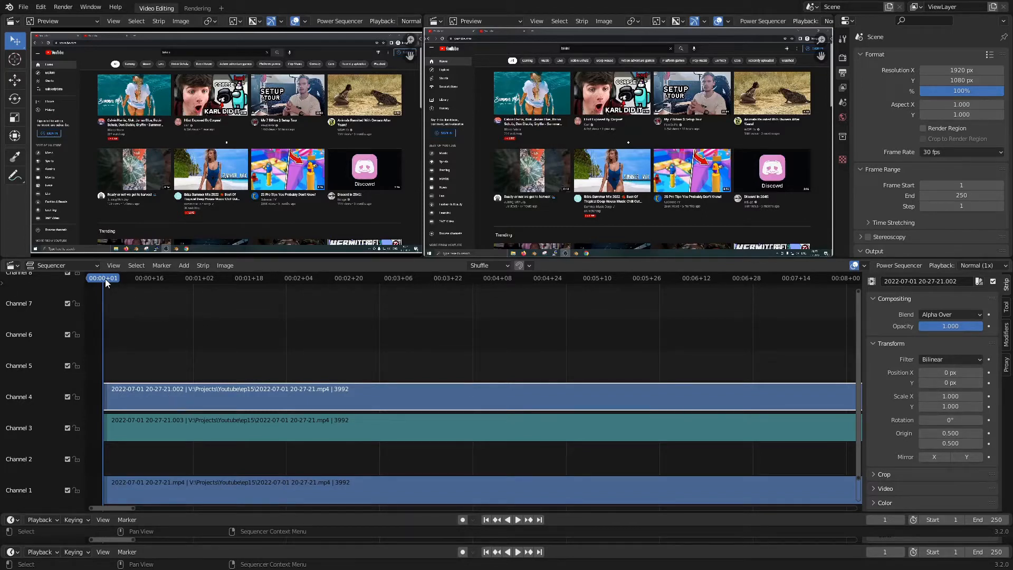
pyautogui.moveTo(105, 279); pyautogui.dragTo(797, 278)
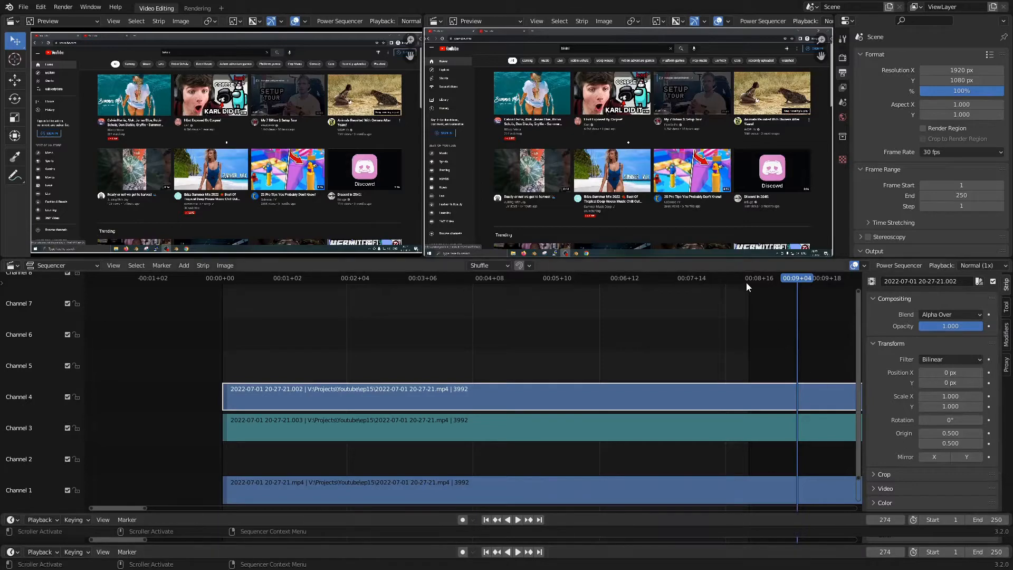
pyautogui.moveTo(796, 279); pyautogui.dragTo(748, 277)
pyautogui.scroll(-8, 634, 406)
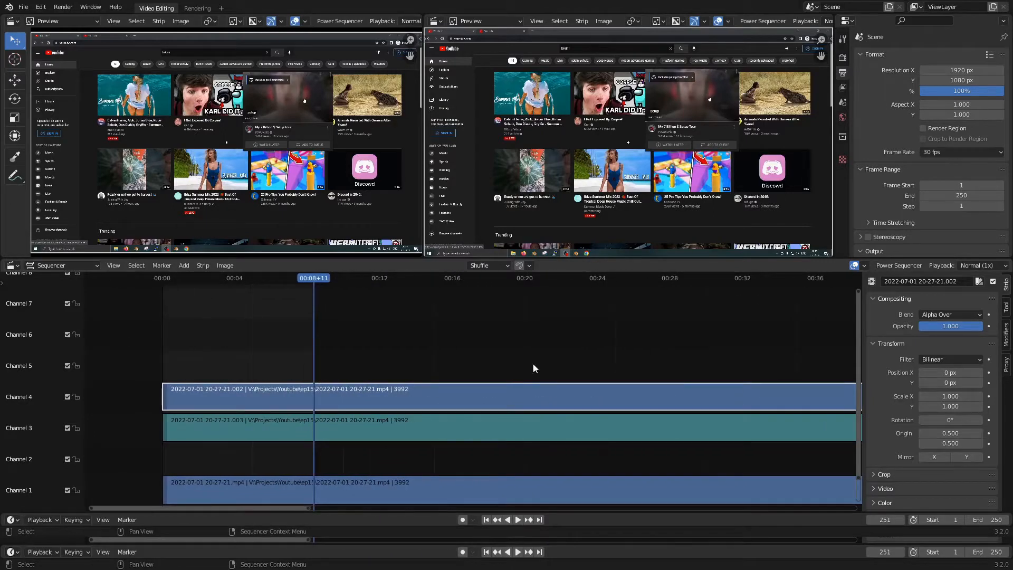
pyautogui.scroll(-15, 532, 368)
pyautogui.keyDown('shift'); pyautogui.moveTo(590, 366); pyautogui.dragTo(426, 366, button='middle'); pyautogui.keyUp('shift')
pyautogui.scroll(-14, 415, 368)
pyautogui.keyDown('shift'); pyautogui.moveTo(493, 364); pyautogui.dragTo(366, 361, button='middle'); pyautogui.keyUp('shift')
pyautogui.press('pageup')
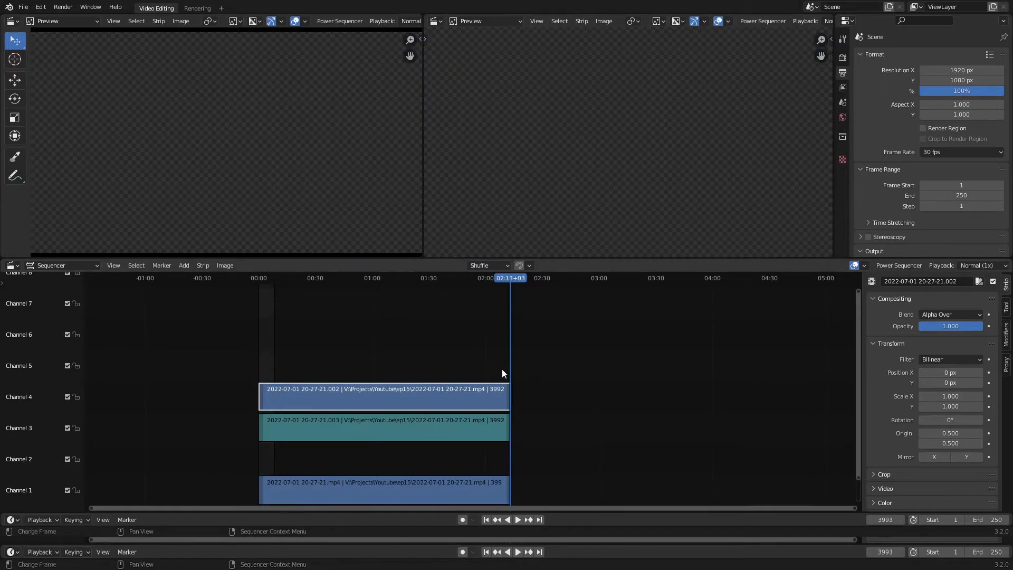
# Copy the current frame number into the scene's end frame, setting it to 3993.
pyautogui.click(888, 521)
pyautogui.hotkey('ctrl', 'c')
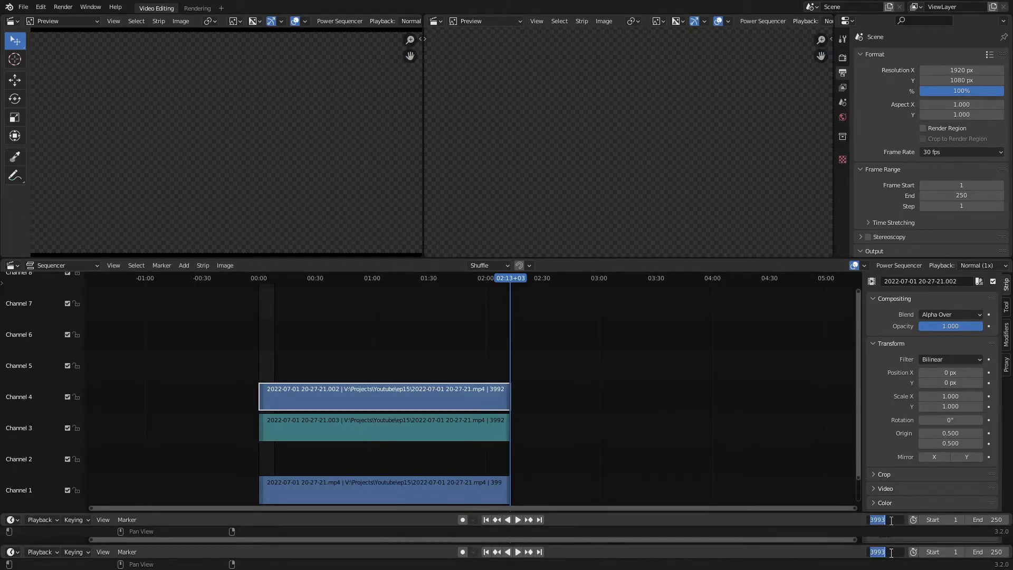
pyautogui.click(989, 518)
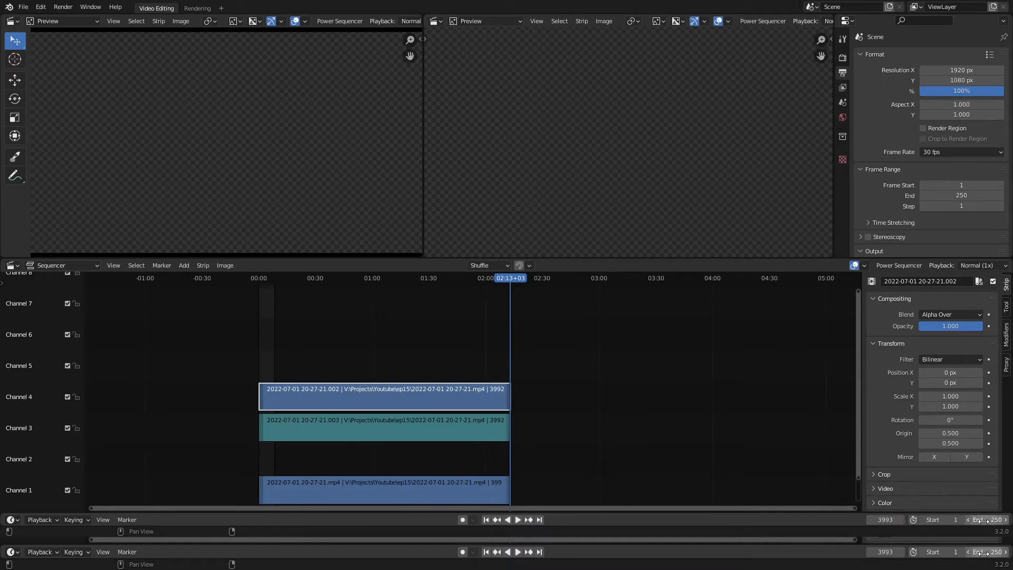
pyautogui.click(986, 518)
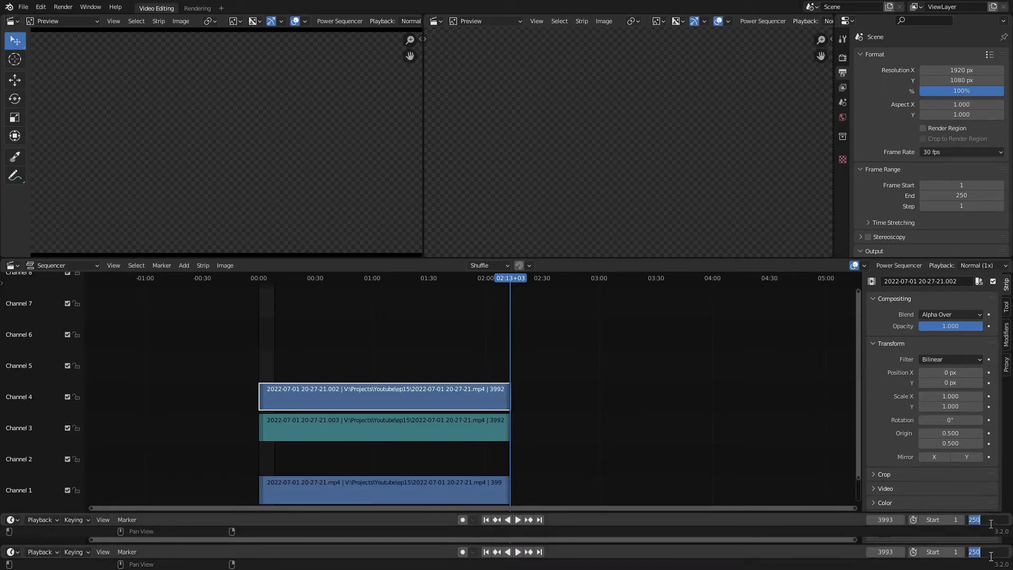
pyautogui.hotkey('ctrl', 'v')
pyautogui.press('Return')
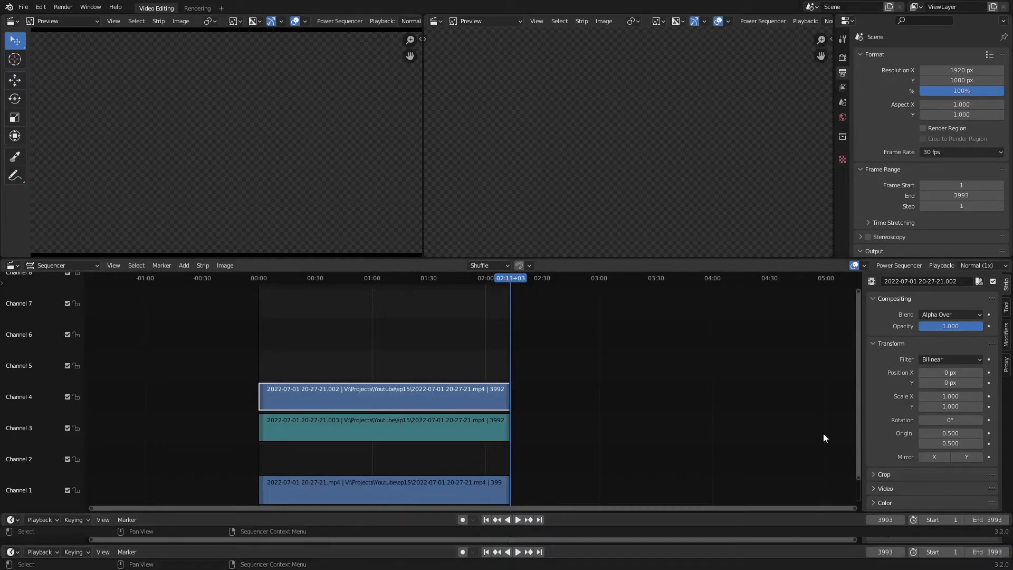
# Return the playhead to frame 1 with the full length of the strips in view.
pyautogui.moveTo(512, 280); pyautogui.dragTo(273, 284)
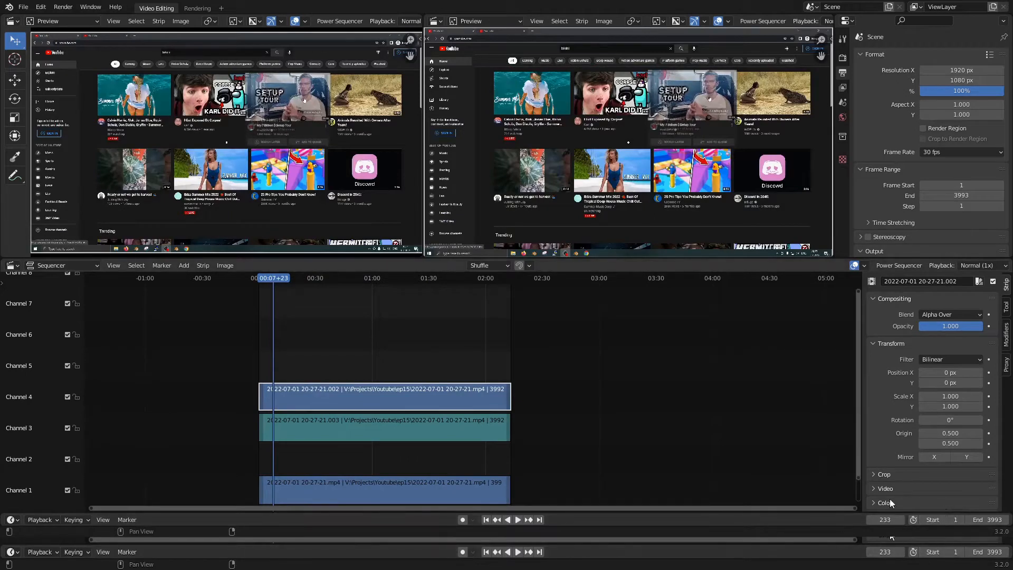
pyautogui.scroll(3, 327, 331)
pyautogui.scroll(2, 318, 333)
pyautogui.moveTo(276, 334); pyautogui.dragTo(378, 340, button='middle')
pyautogui.scroll(5, 500, 350)
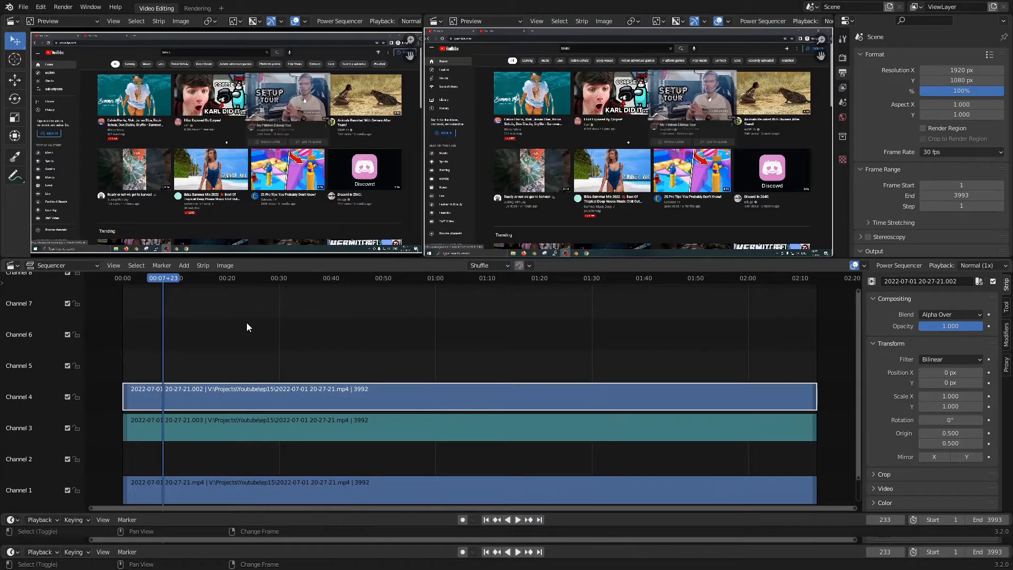
pyautogui.hotkey('shift', 'Left')
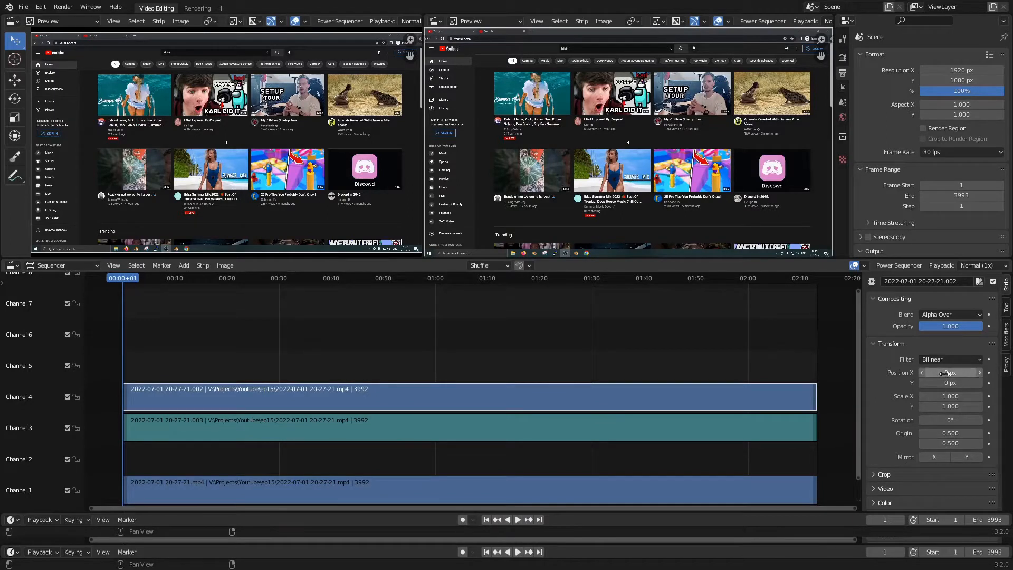
# Keyframe the channel 4 strip's X and Y position and scale at frame 1, clearing and reinserting the Position X keyframe.
pyautogui.click(989, 373)
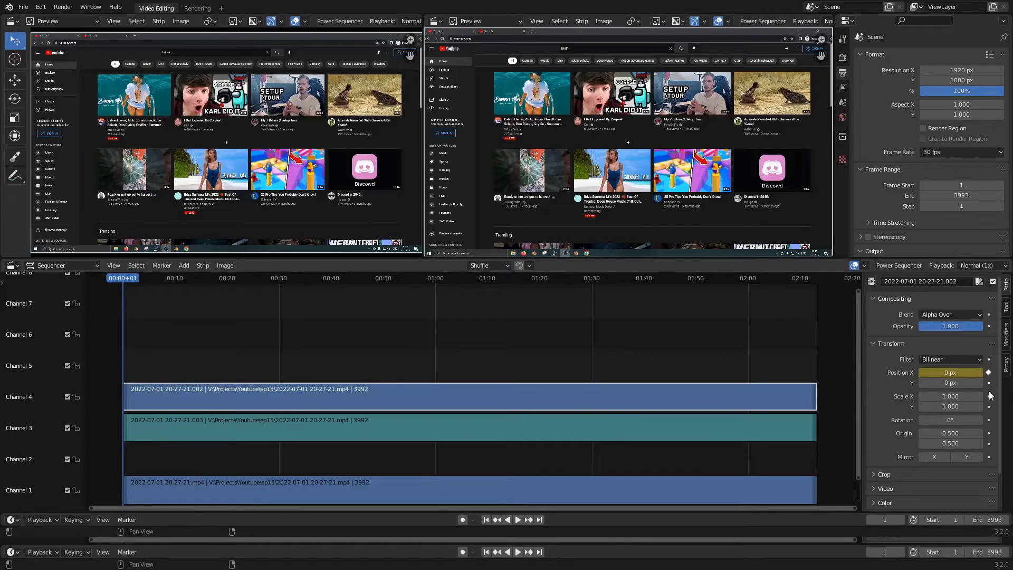
pyautogui.click(989, 383)
pyautogui.click(988, 396)
pyautogui.click(988, 407)
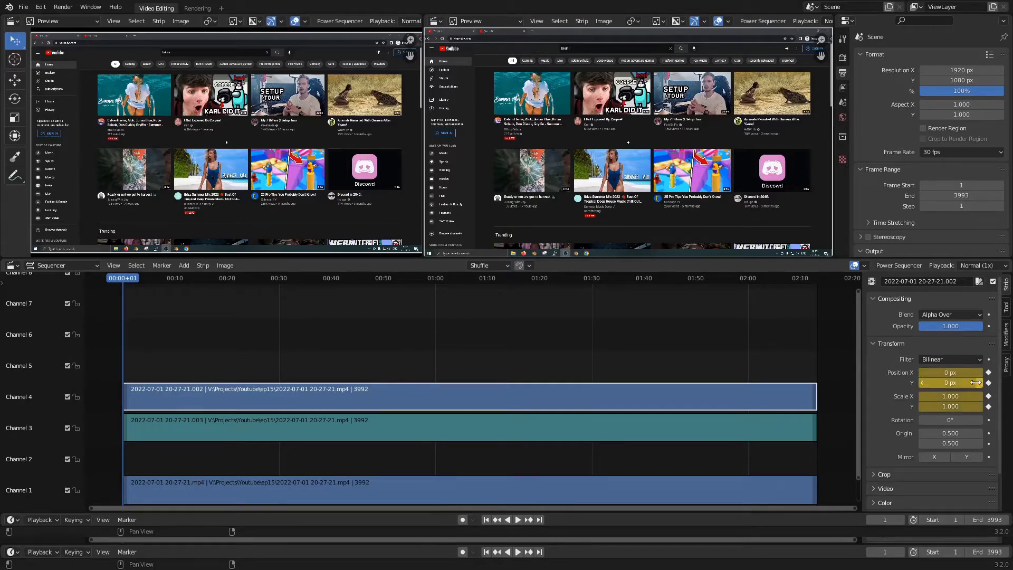
pyautogui.hotkey('alt', 'i')
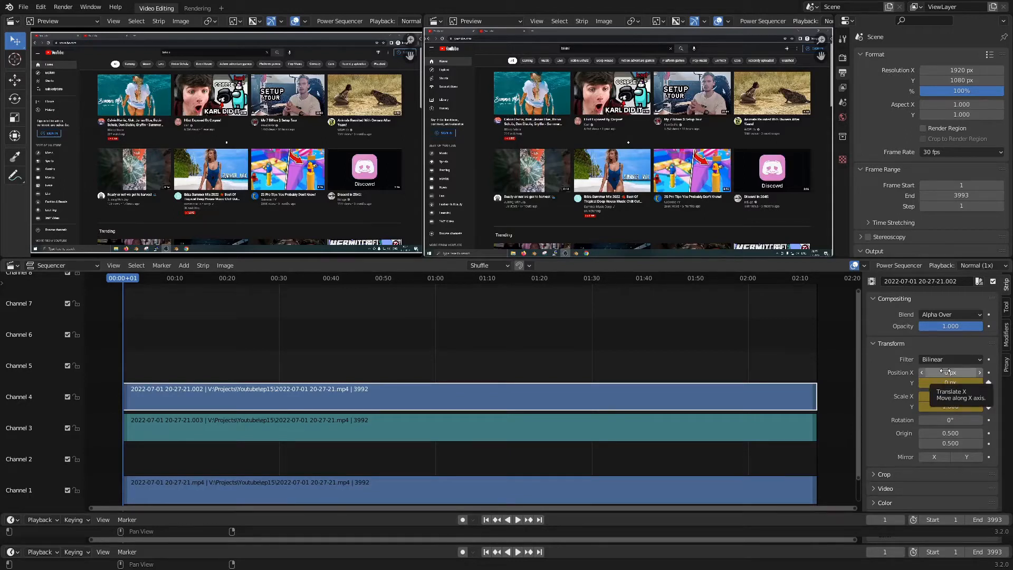
pyautogui.press('i')
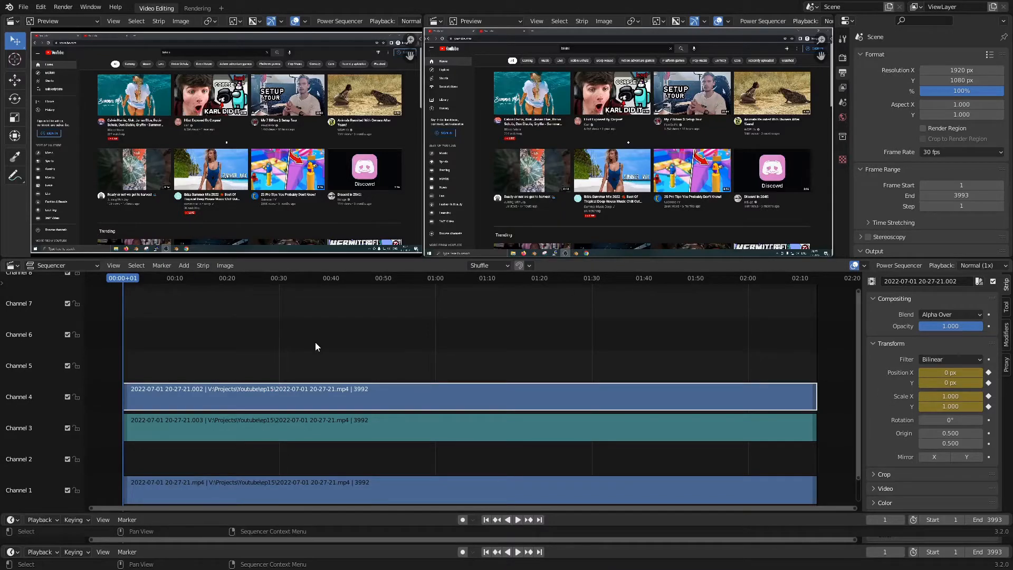
# Try moving the channel 4 strip's picture in the first preview and scaling it to about 2.07, and undo both changes.
pyautogui.press('g')
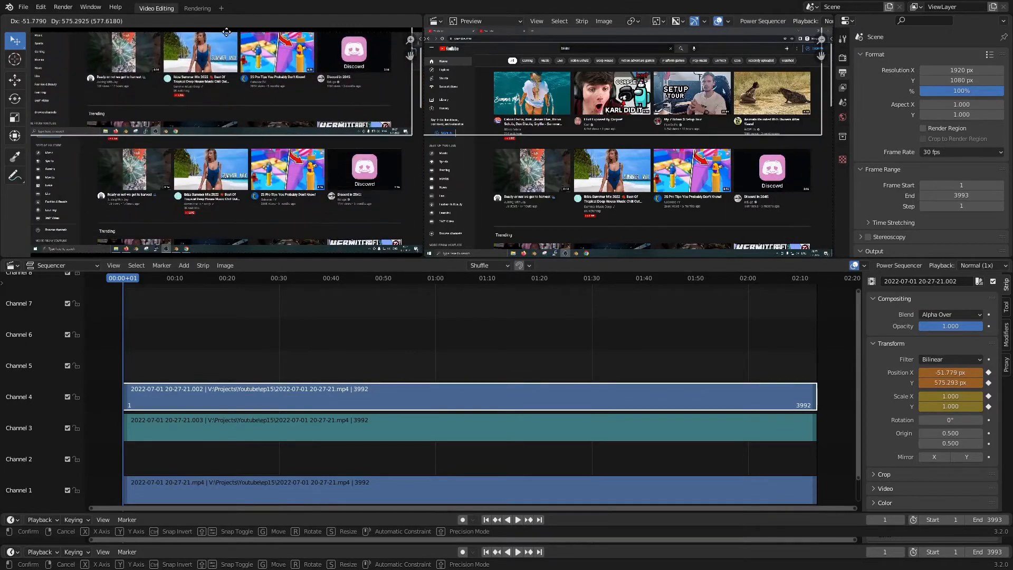
pyautogui.click(237, 162)
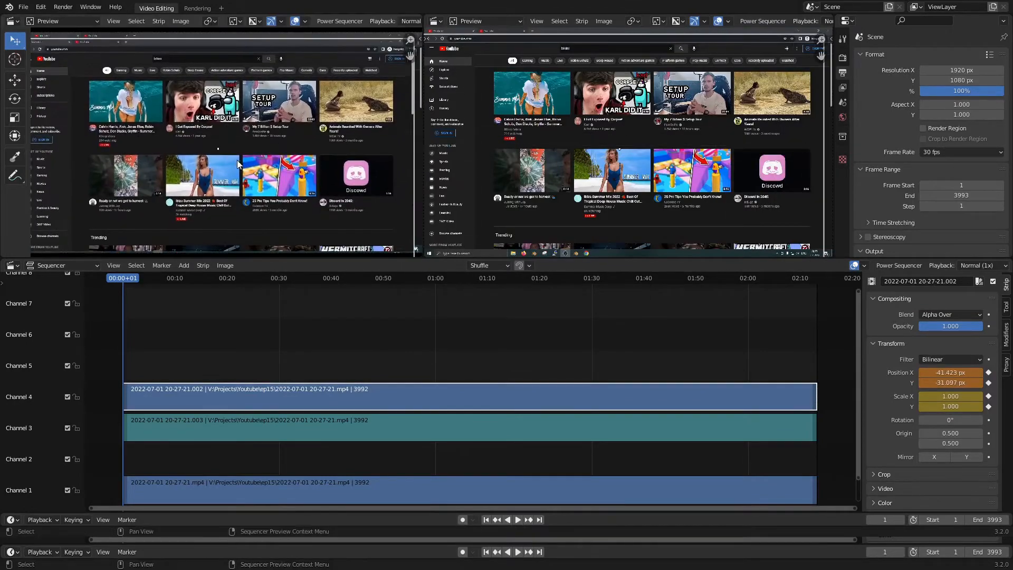
pyautogui.press('s')
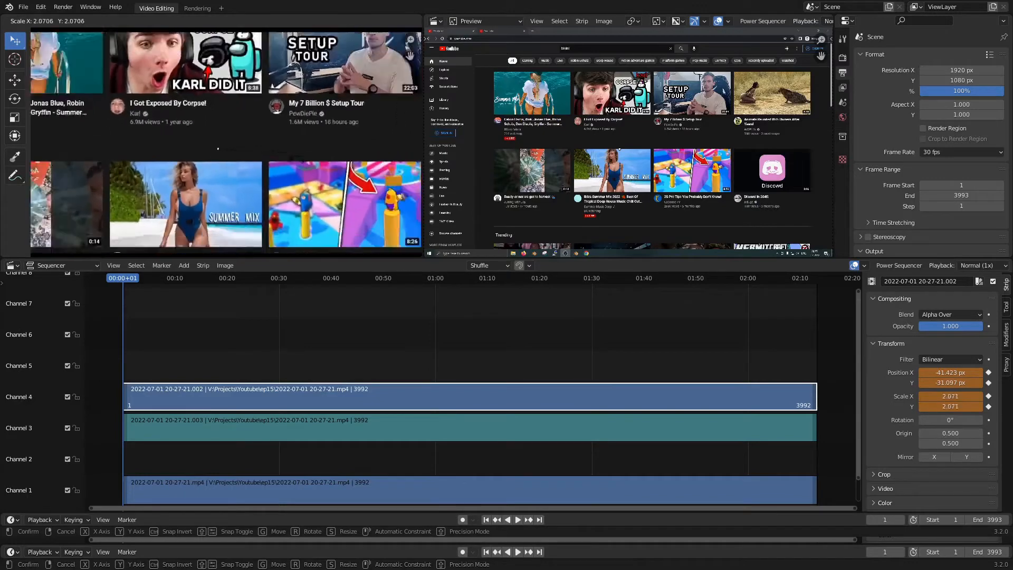
pyautogui.click(296, 162)
pyautogui.hotkey('ctrl', 'z')
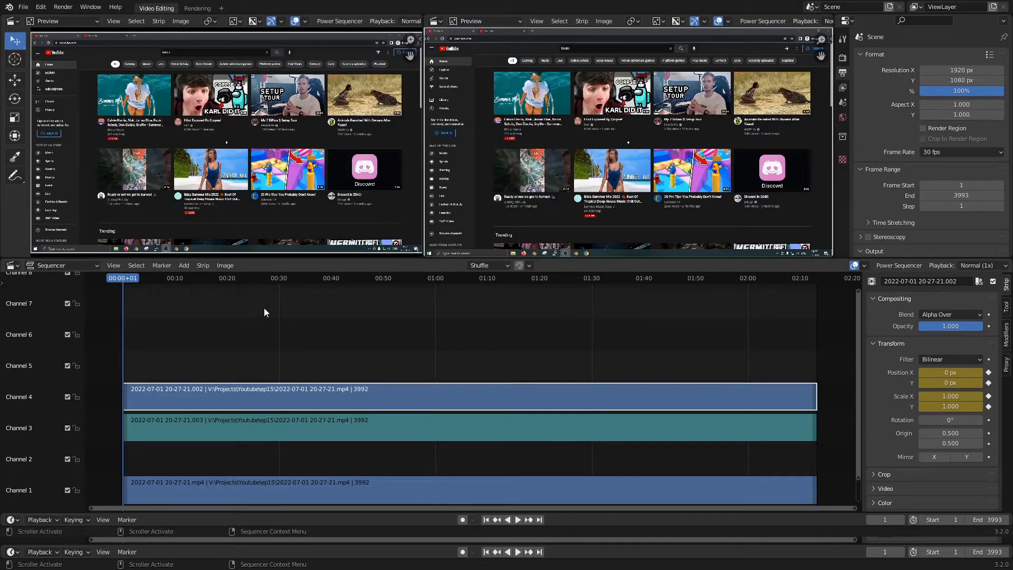
# At frame 78, scale the channel 4 picture to 3.3 and move it to about X 1476, Y -637 px, framing the first thumbnail.
pyautogui.press('space')
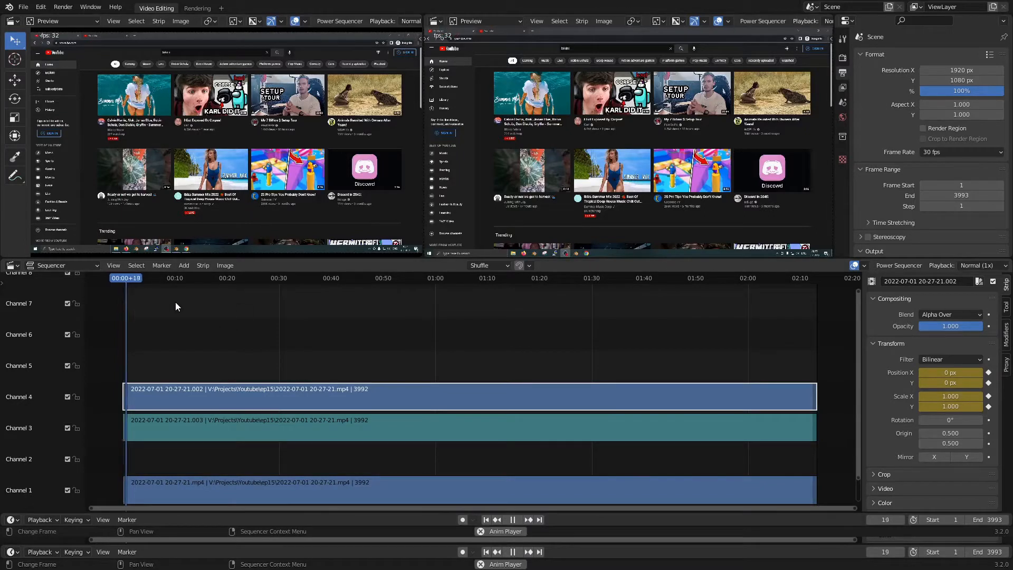
pyautogui.press('space')
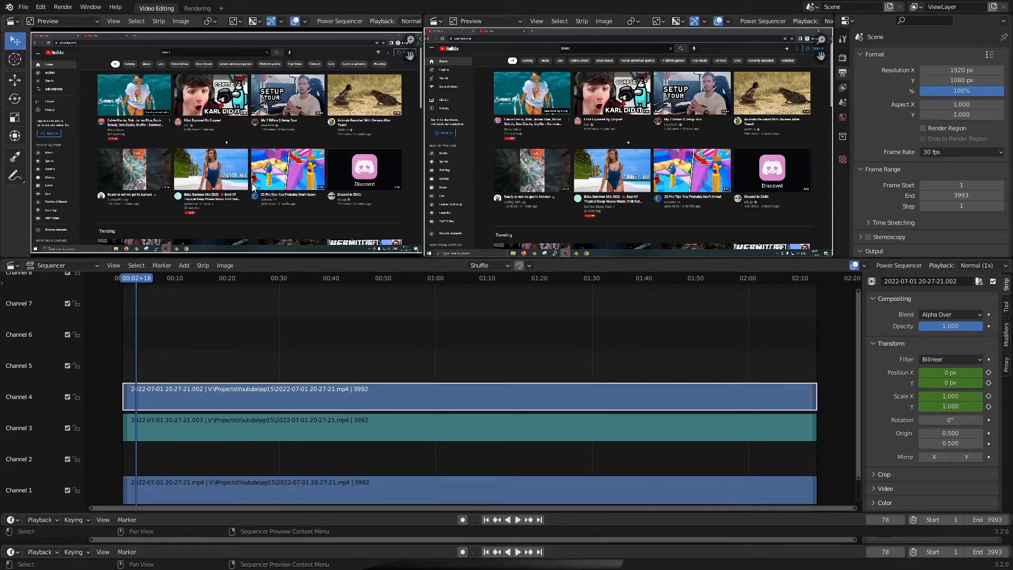
pyautogui.press('g')
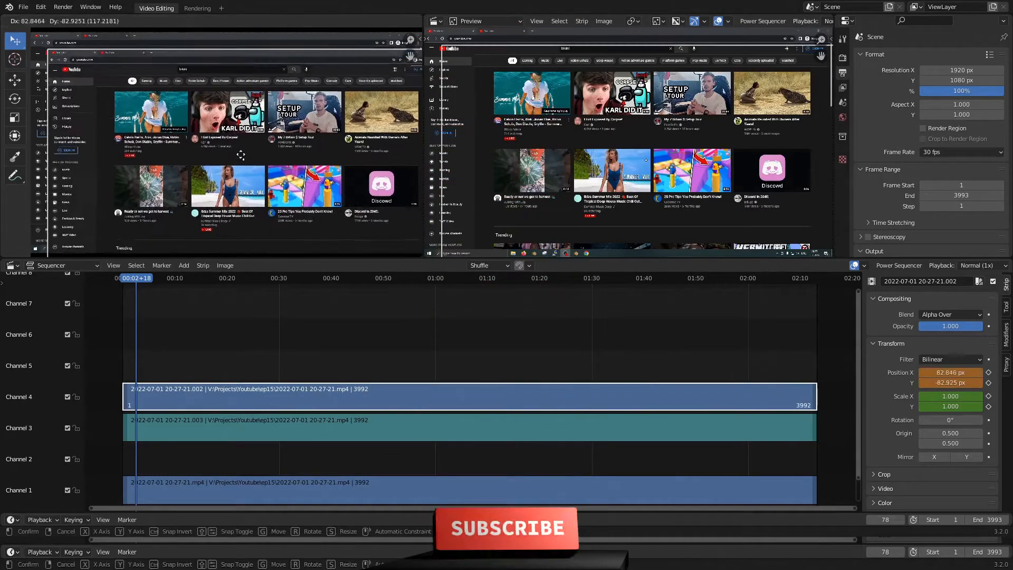
pyautogui.click(326, 199)
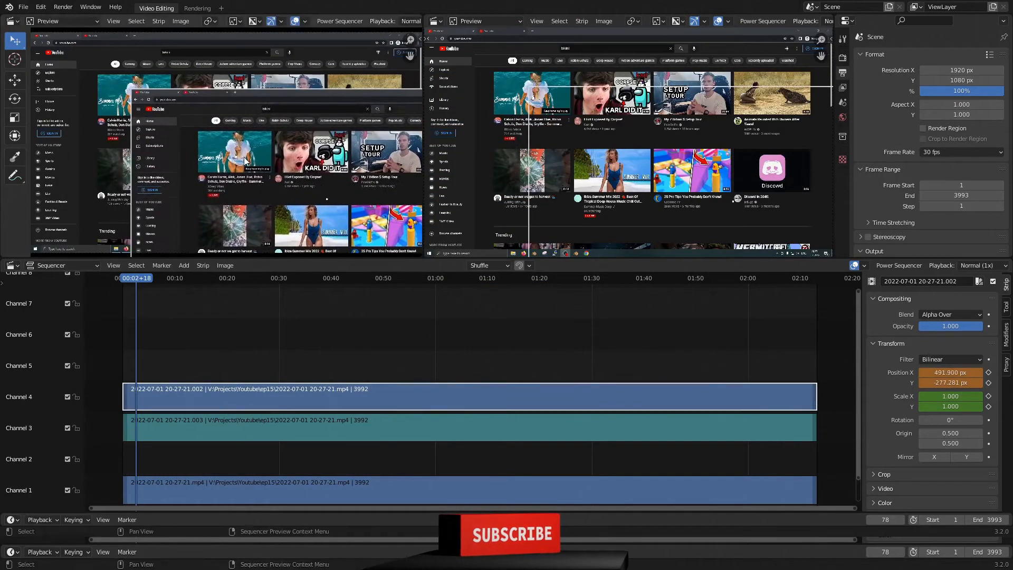
pyautogui.press('s')
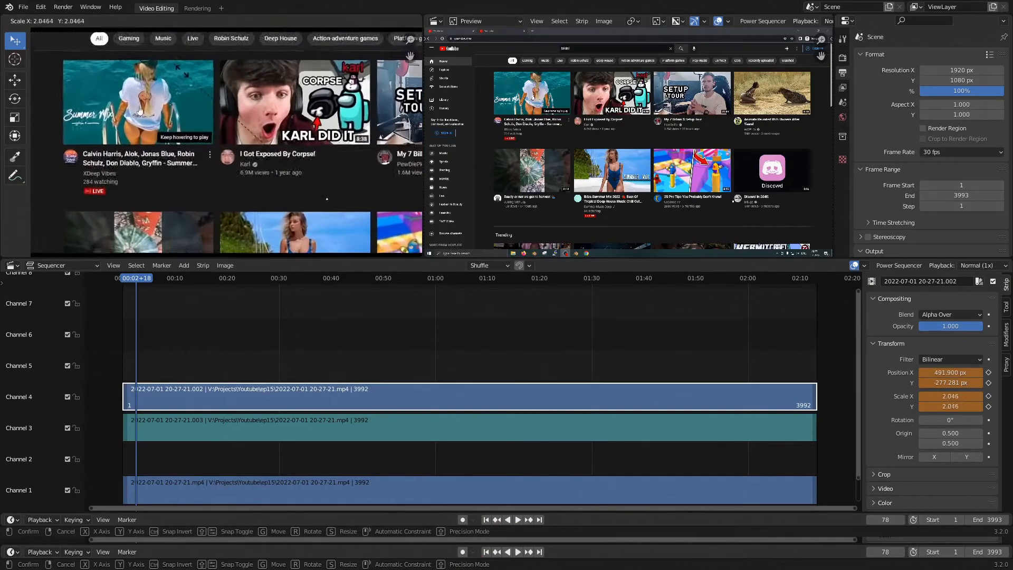
pyautogui.click(170, 67)
pyautogui.press('s')
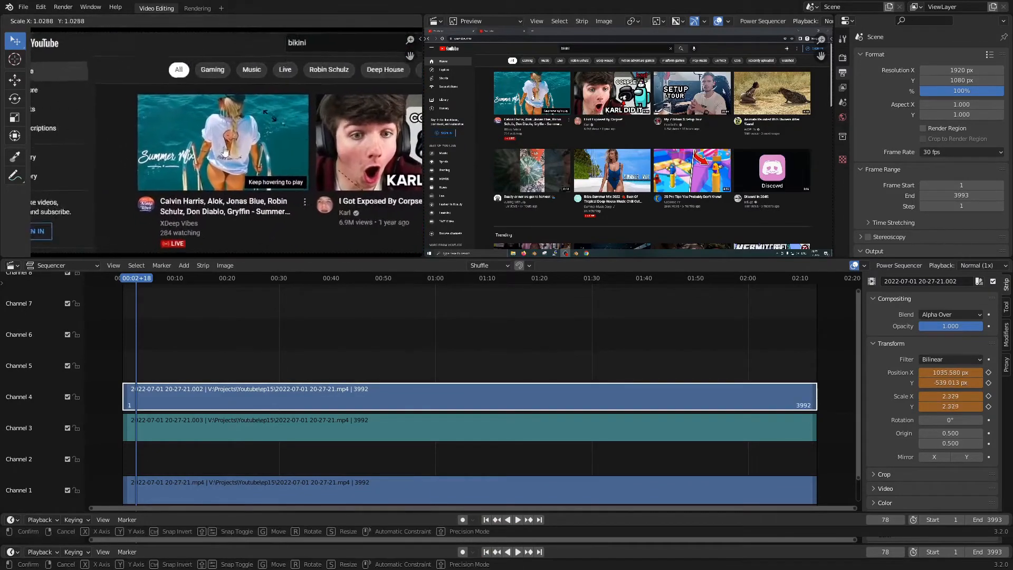
pyautogui.click(206, 69)
pyautogui.press('g')
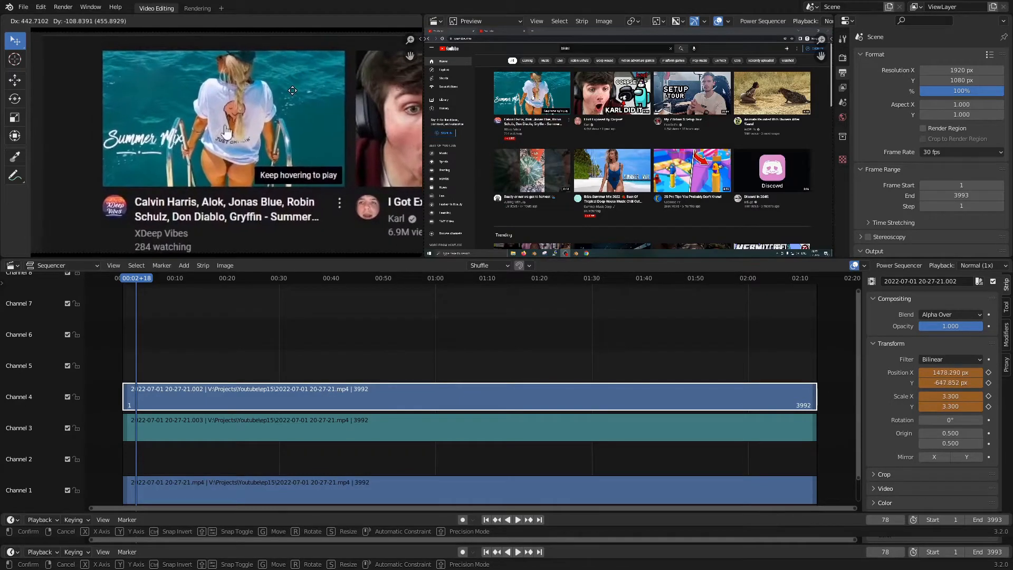
pyautogui.click(292, 89)
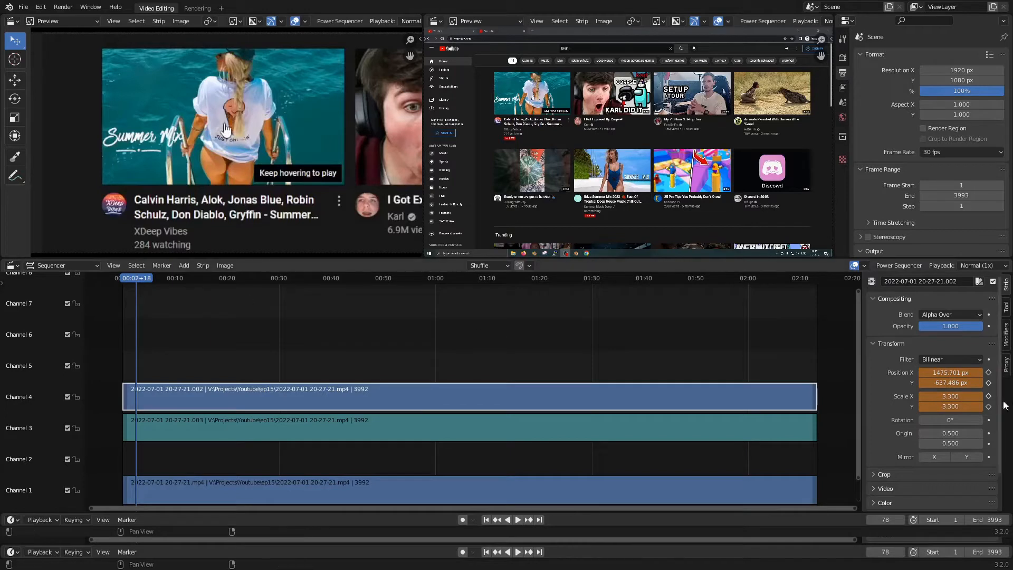
# Keyframe the channel 4 strip's X and Y position and scale at frame 78.
pyautogui.click(989, 373)
pyautogui.click(988, 382)
pyautogui.click(988, 395)
pyautogui.click(989, 406)
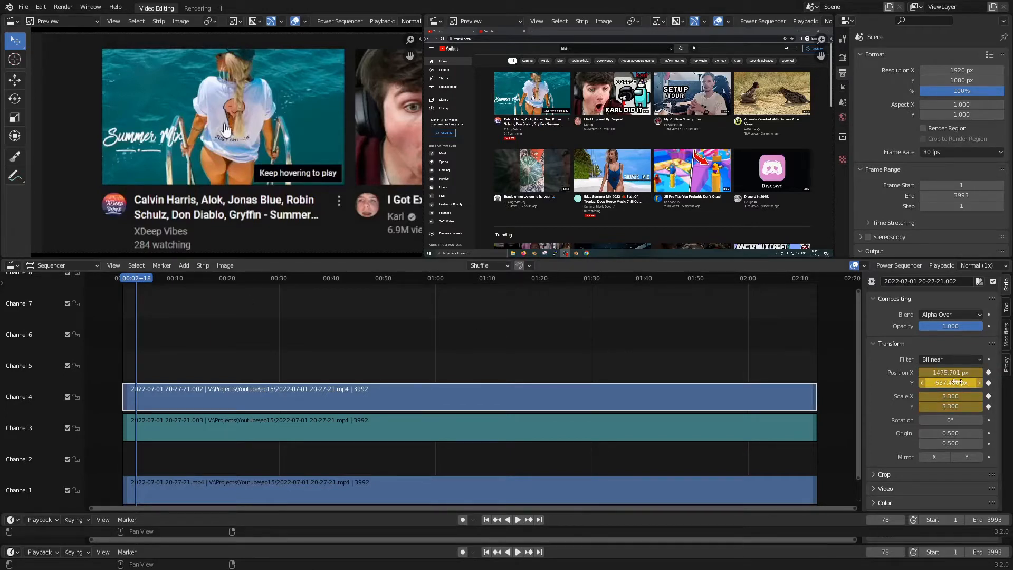
# At frame 290, move the channel 4 picture to about X -2084, Y -650 px, framing the fourth thumbnail of the first row.
pyautogui.click(141, 280)
pyautogui.press('space')
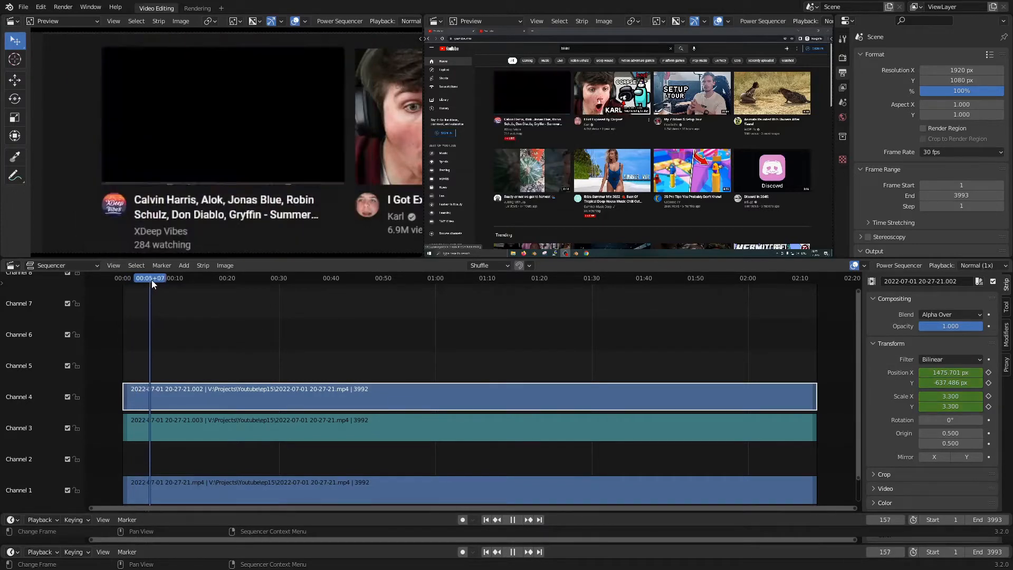
pyautogui.press('space')
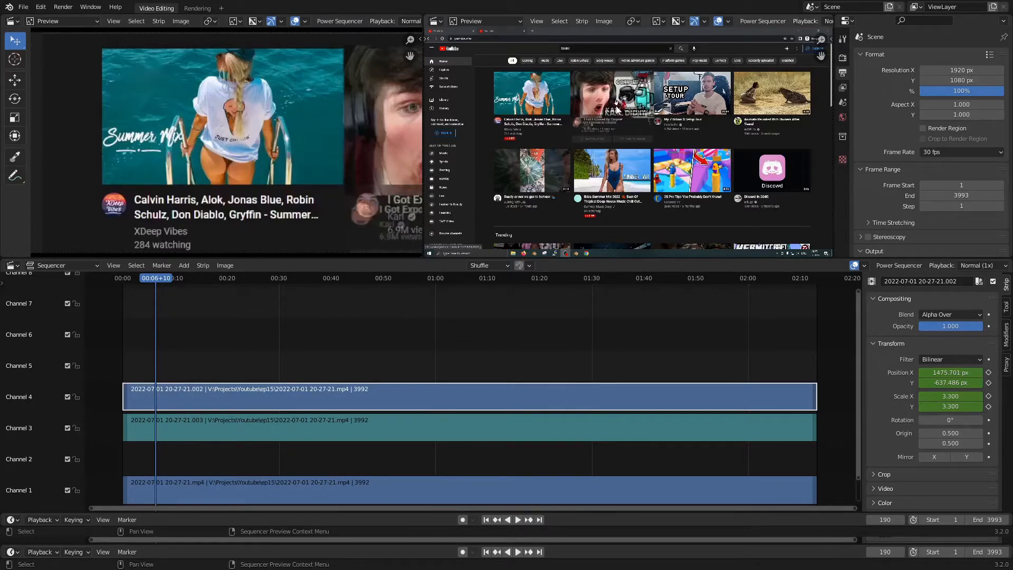
pyautogui.press('space')
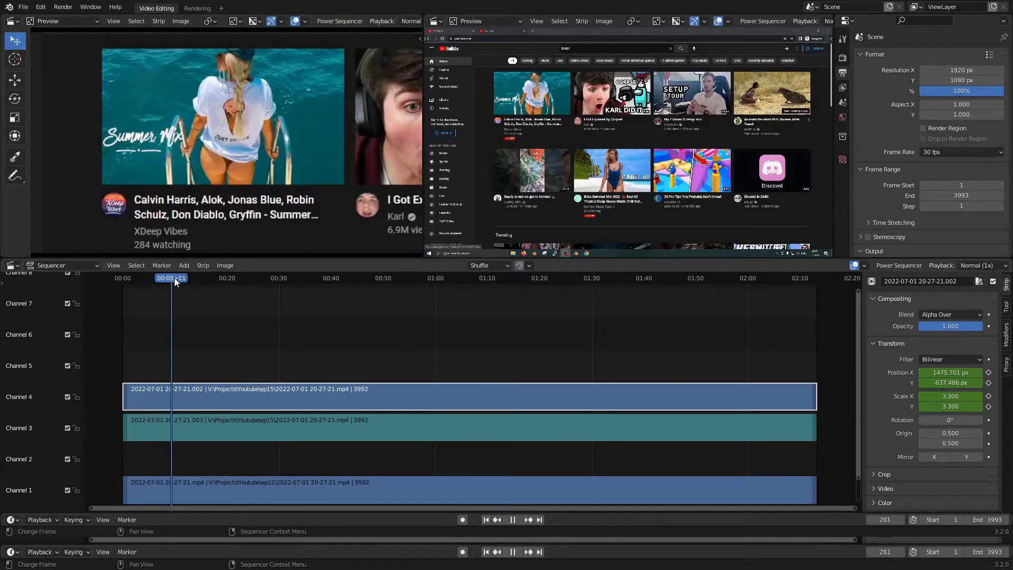
pyautogui.moveTo(175, 276); pyautogui.dragTo(173, 276)
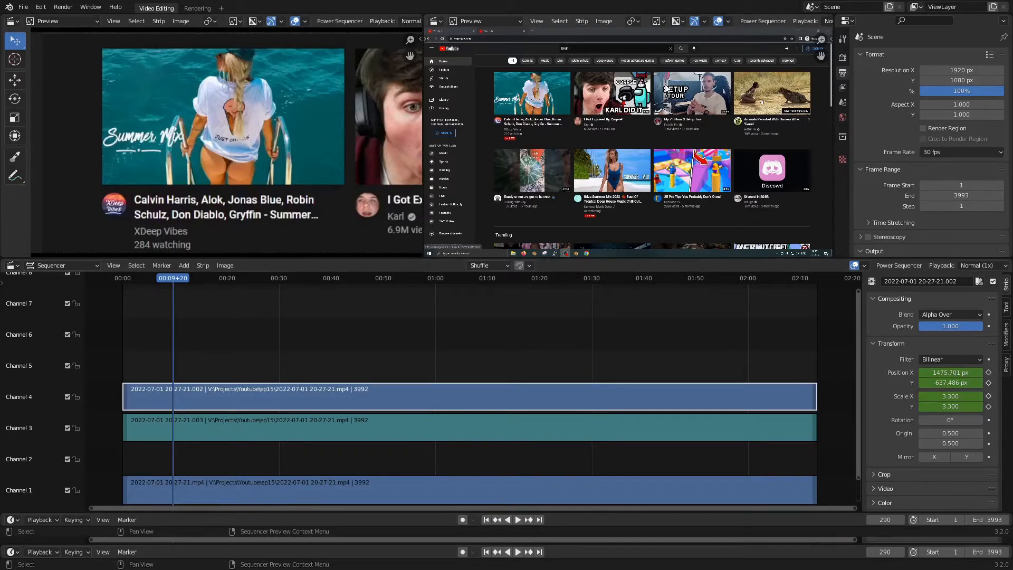
pyautogui.click(257, 144)
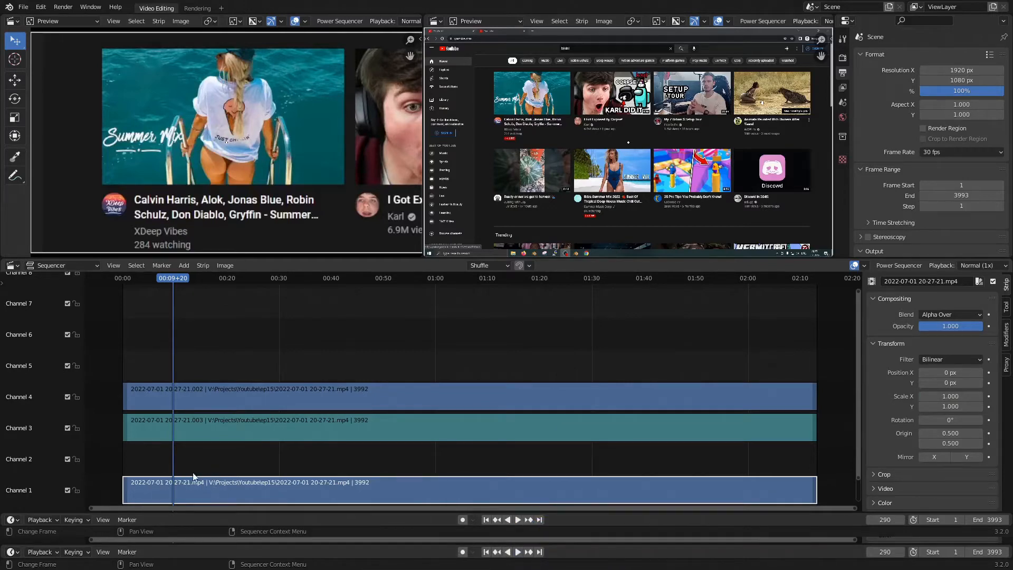
pyautogui.click(204, 394)
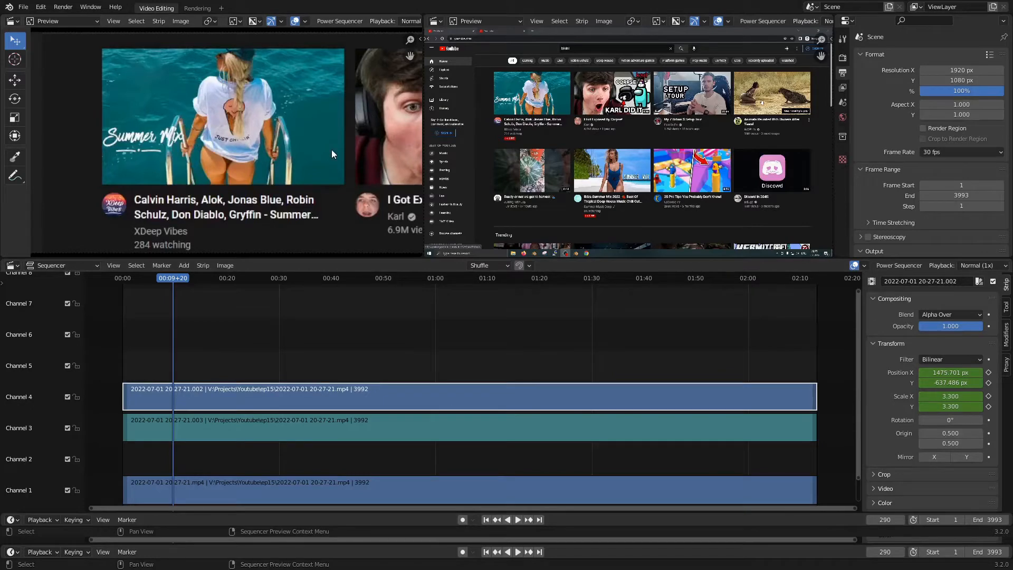
pyautogui.press('g')
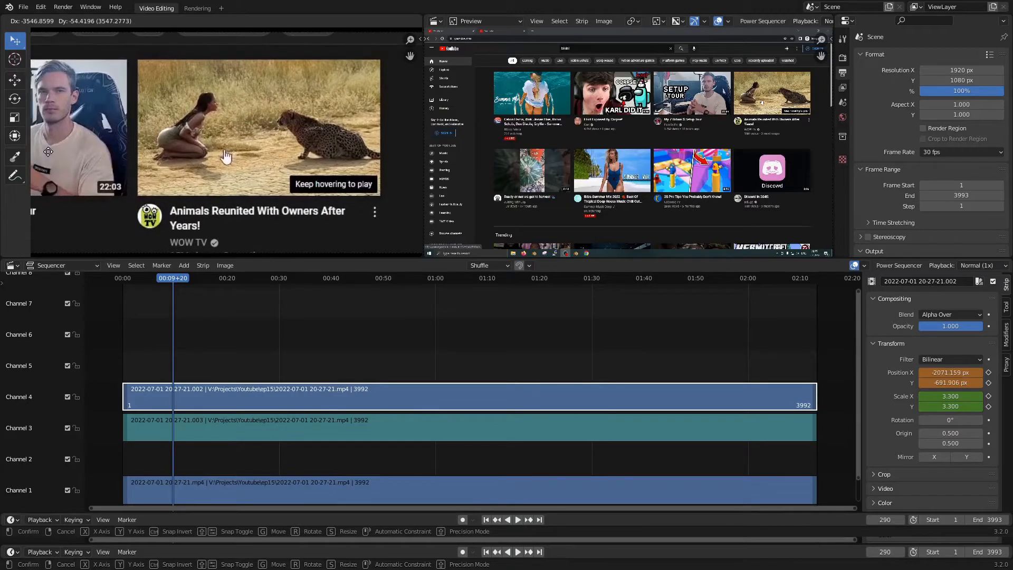
pyautogui.click(48, 152)
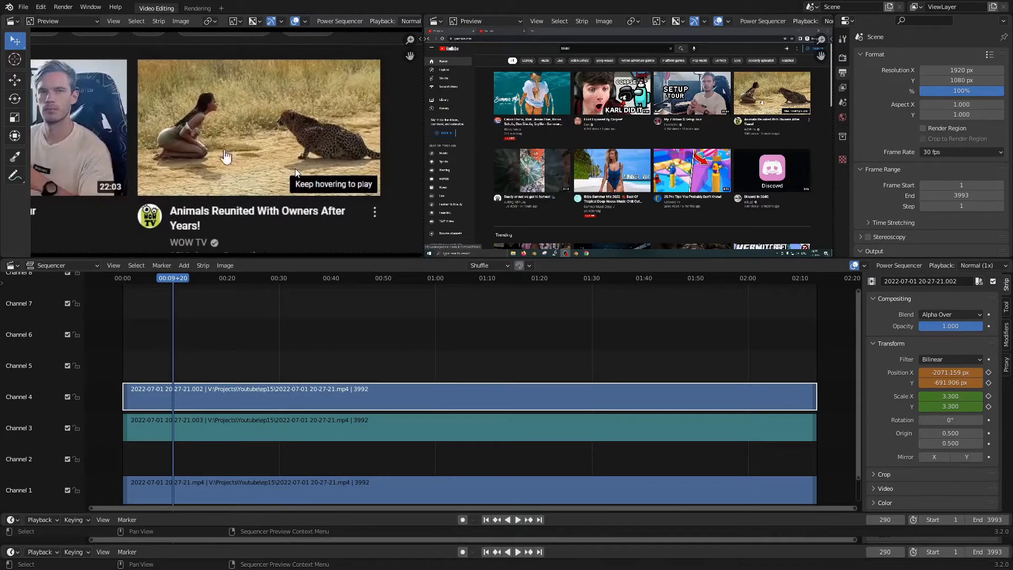
pyautogui.press('g')
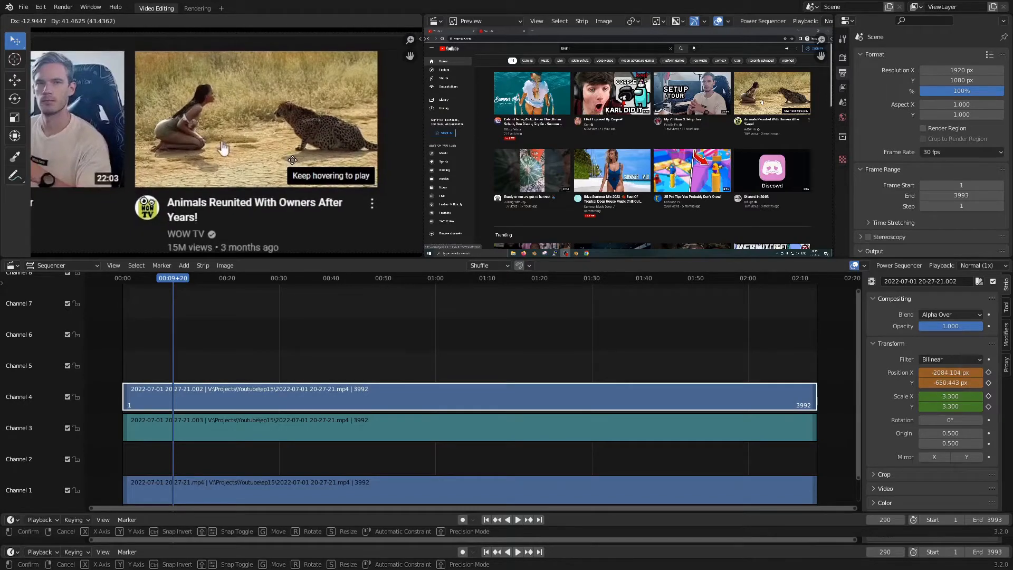
pyautogui.click(293, 160)
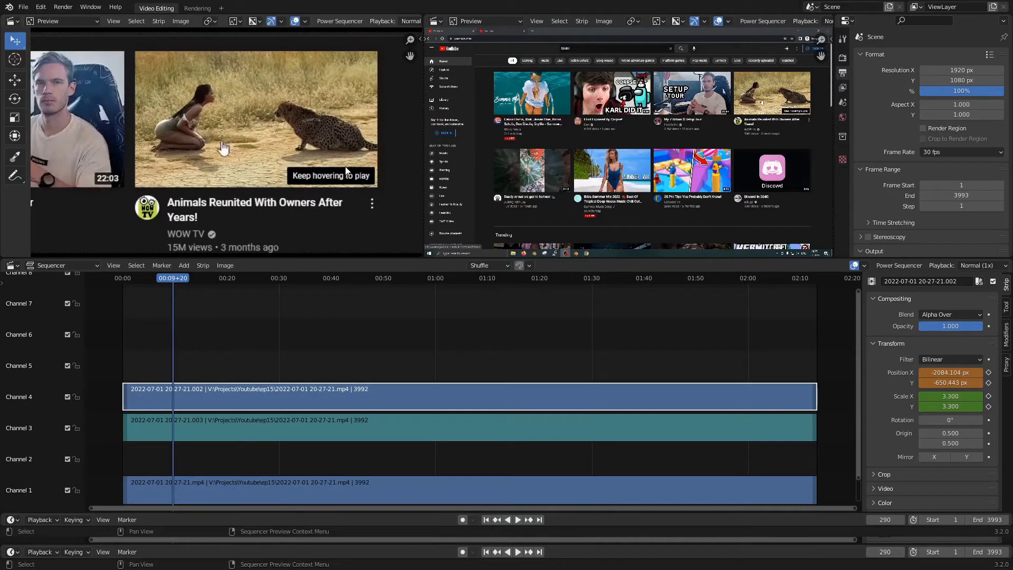
# Keyframe the channel 4 strip's X and Y position and scale at frame 290.
pyautogui.click(989, 372)
pyautogui.click(988, 382)
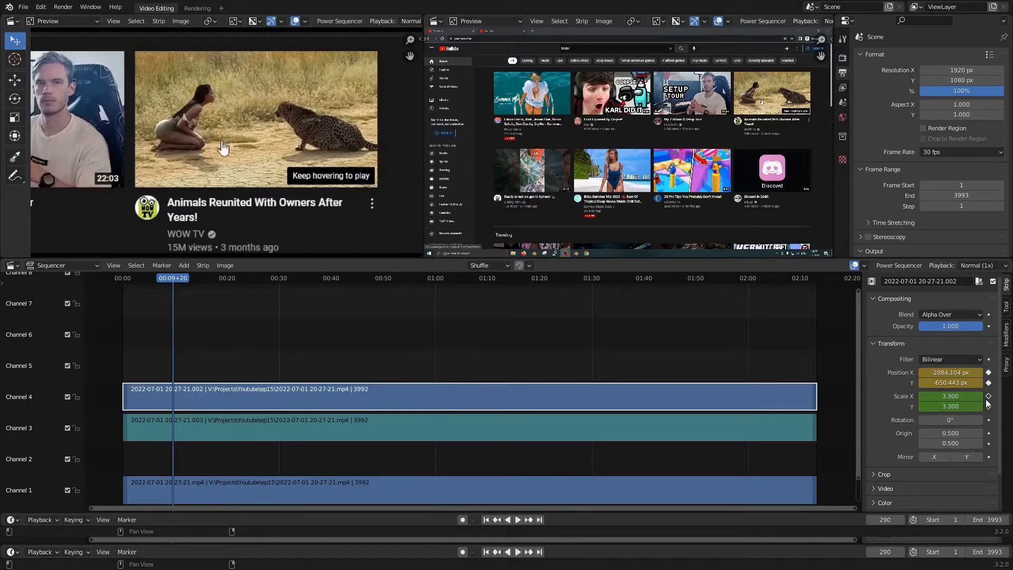
pyautogui.click(989, 395)
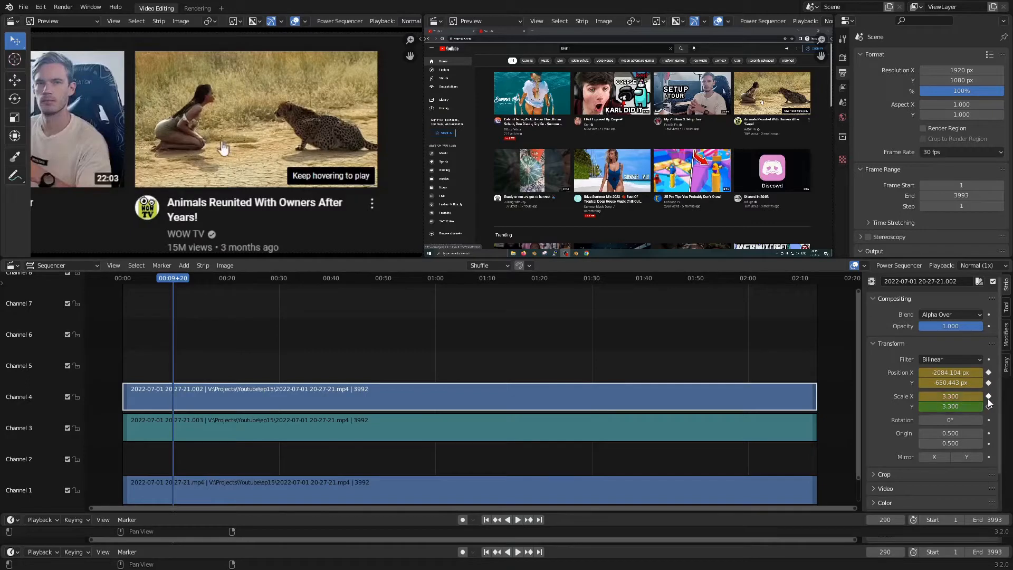
pyautogui.click(988, 406)
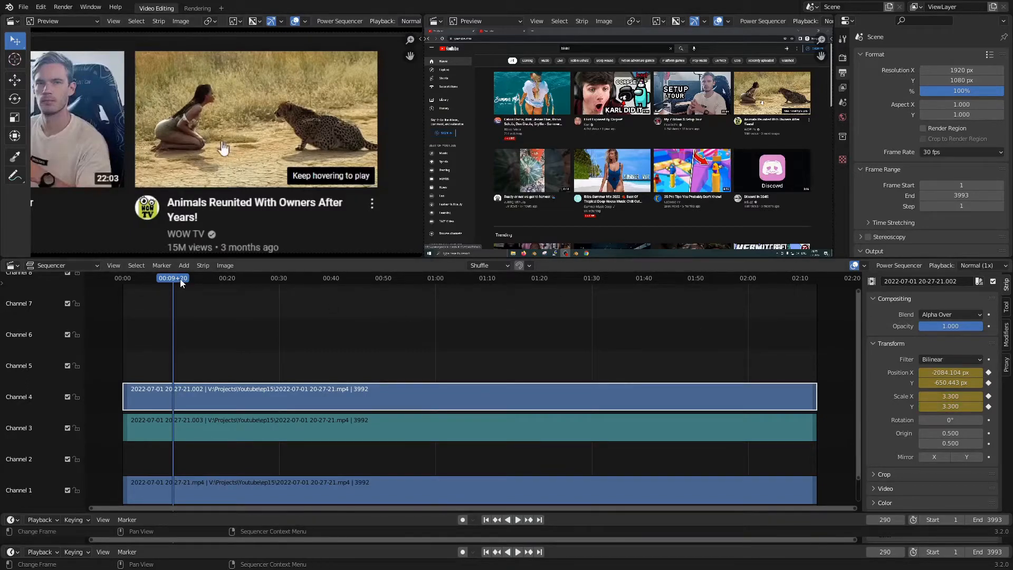
# Play the sequence from frame 1 to check the zoom and pan animation.
pyautogui.hotkey('shift', 'Left')
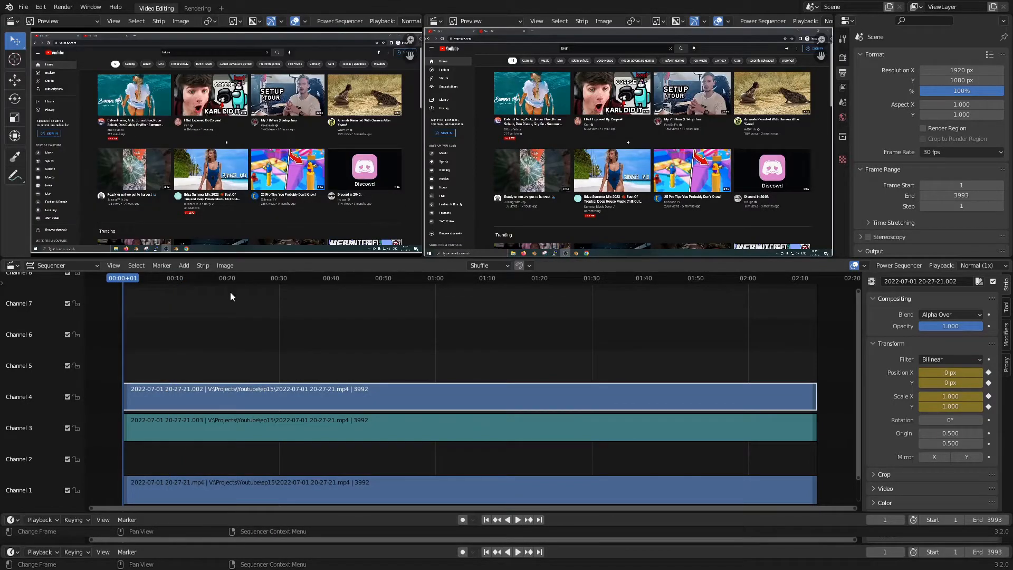
pyautogui.press('space')
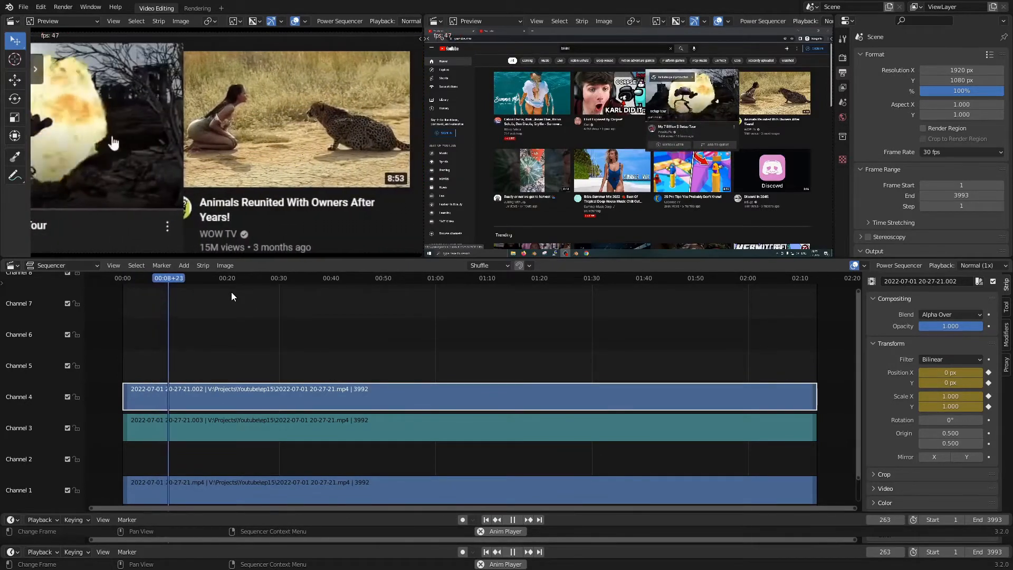
pyautogui.press('space')
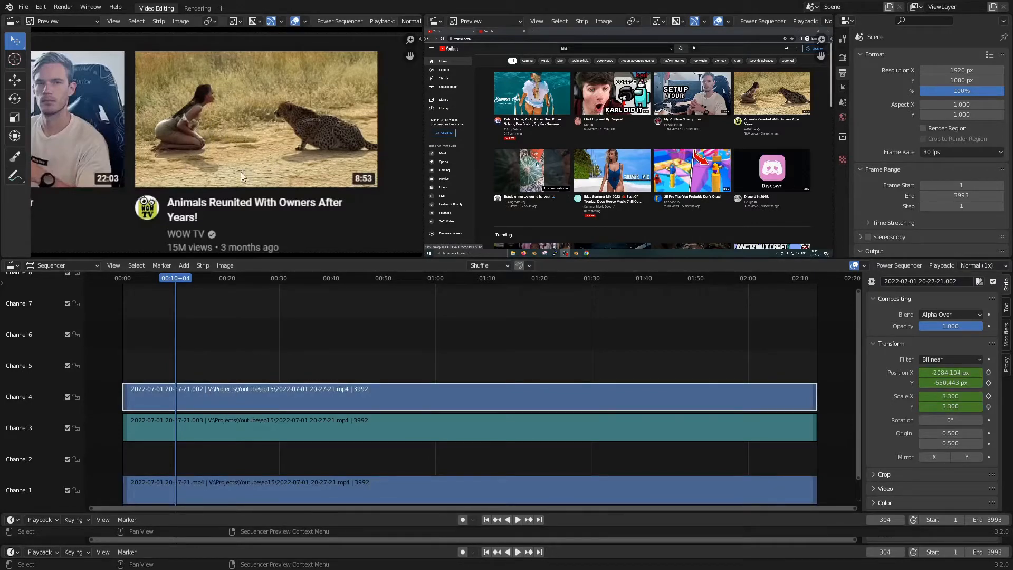
# At frame 304, move the channel 4 picture to about X 1533, Y 516 px and keyframe its position and scale.
pyautogui.press('g')
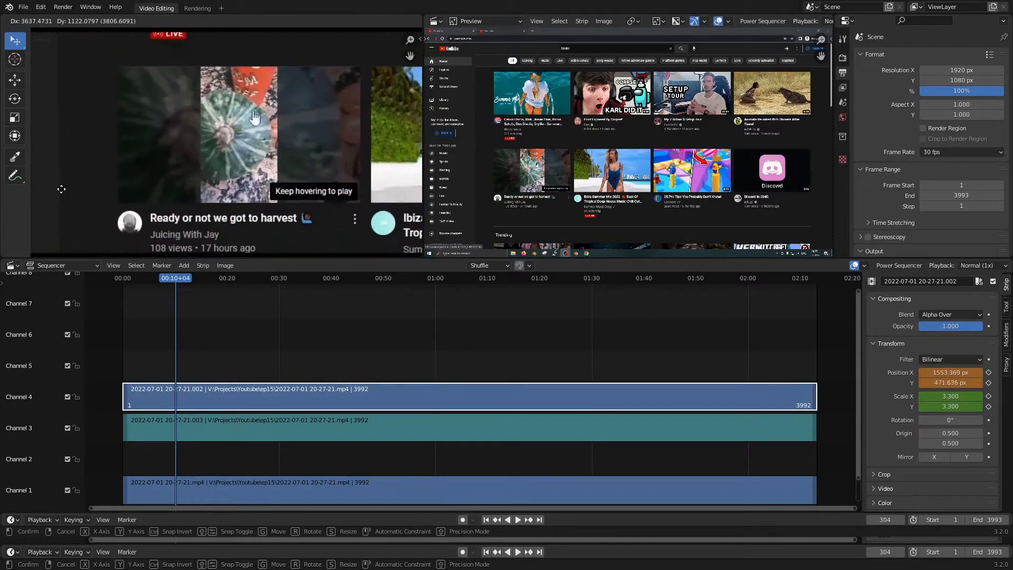
pyautogui.click(94, 214)
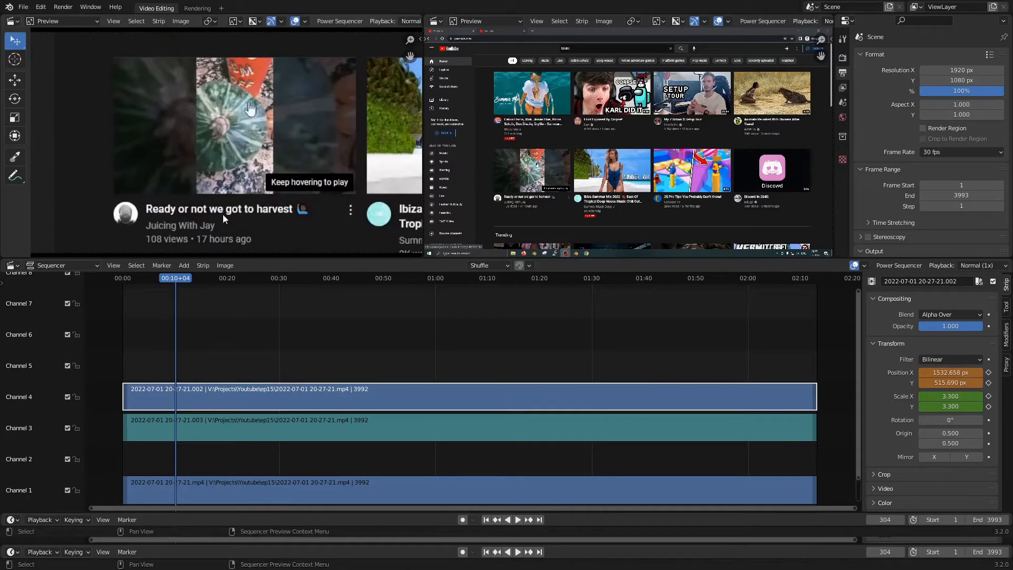
pyautogui.click(988, 373)
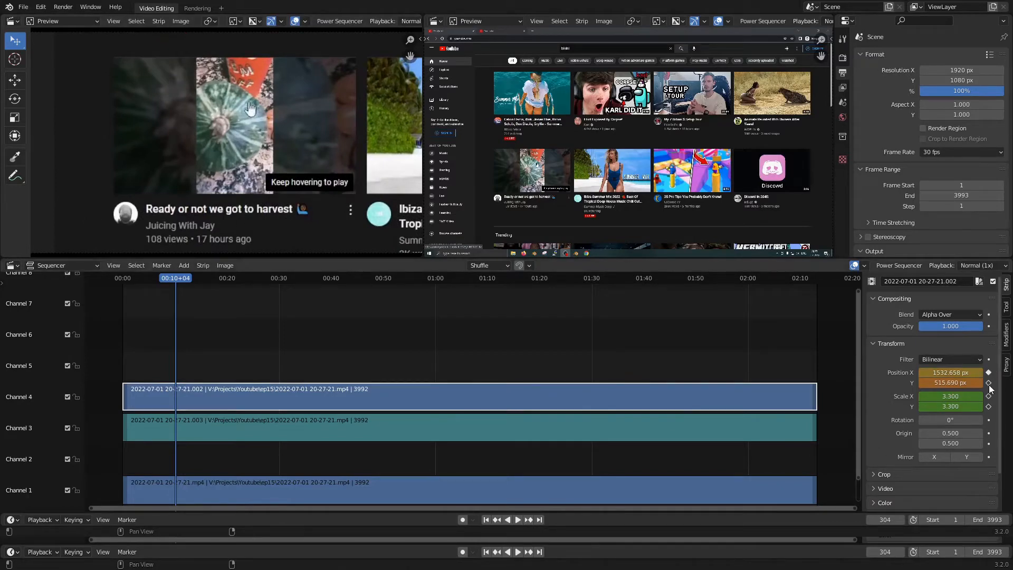
pyautogui.click(988, 382)
pyautogui.click(988, 396)
pyautogui.click(989, 406)
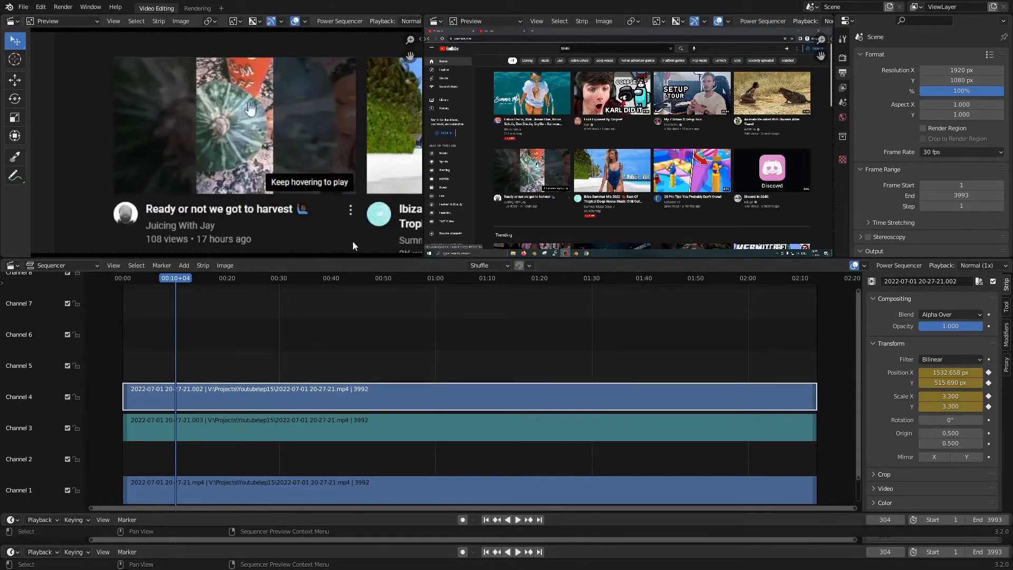
# At frame 375, move the channel 4 picture to about X -2195, Y 568 px, framing the "Discord in 2045:" thumbnail.
pyautogui.click(181, 280)
pyautogui.press('space')
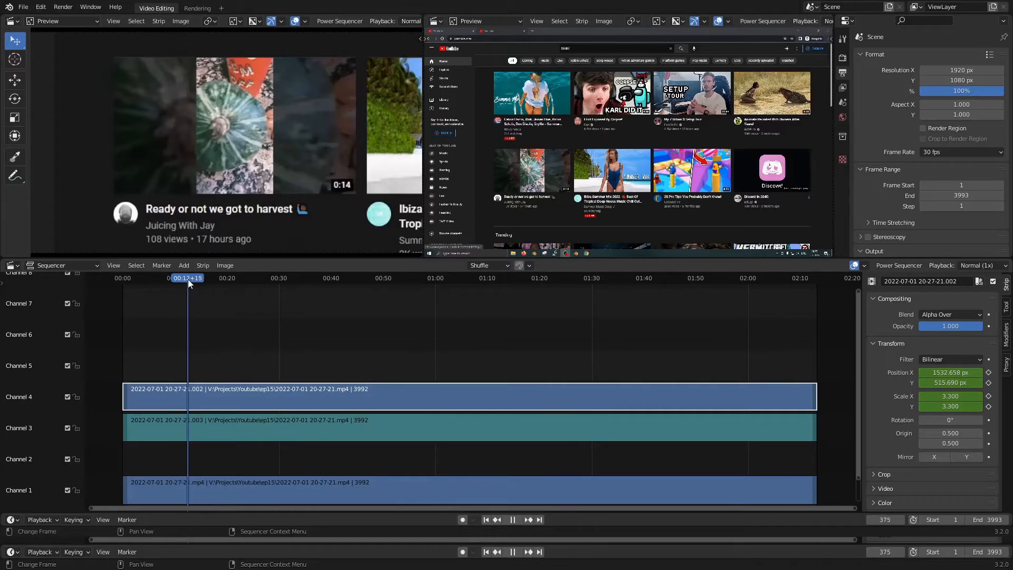
pyautogui.press('space')
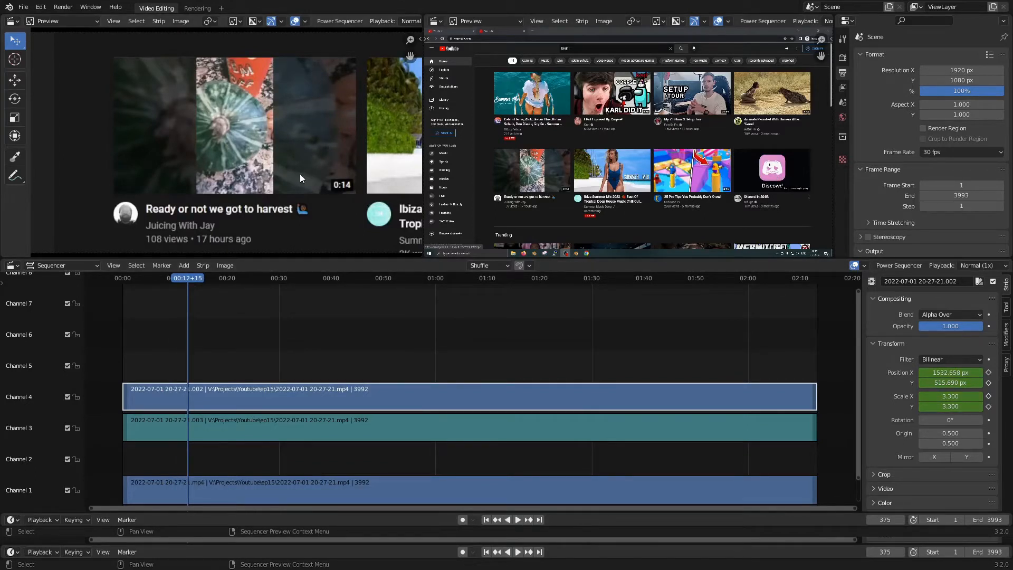
pyautogui.press('g')
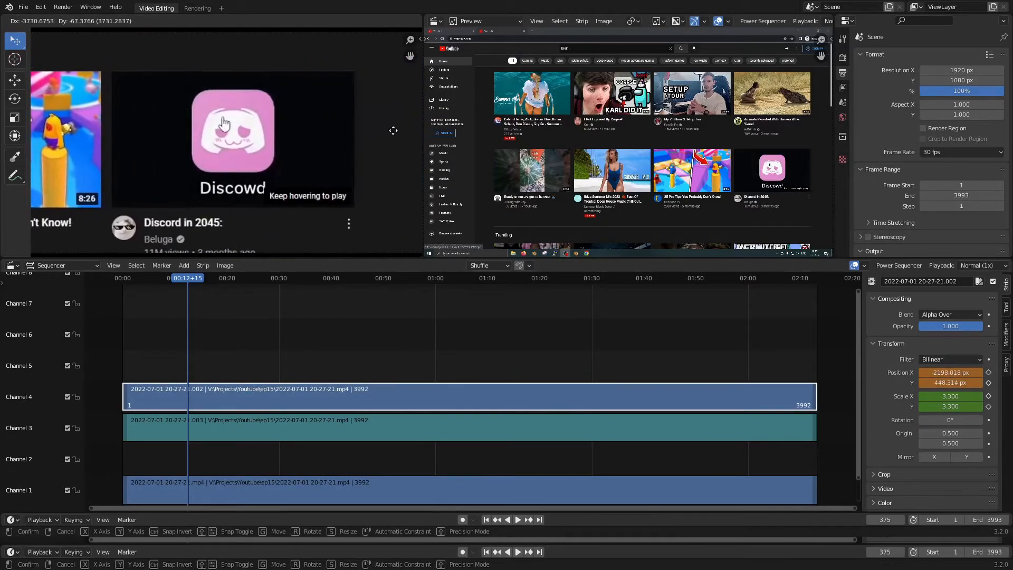
pyautogui.click(372, 136)
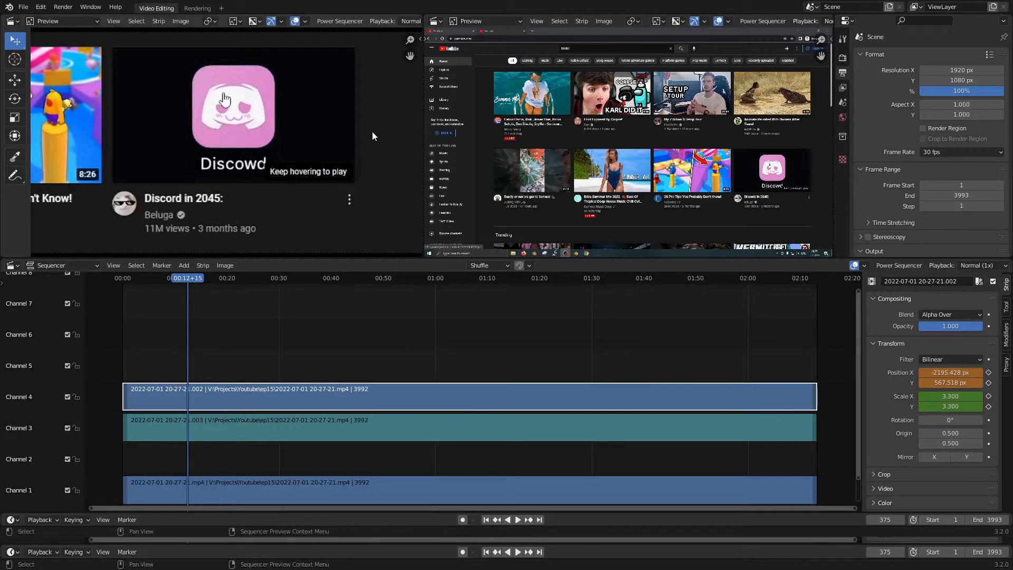
# Keyframe the channel 4 strip's X and Y position and scale at frame 375.
pyautogui.click(989, 372)
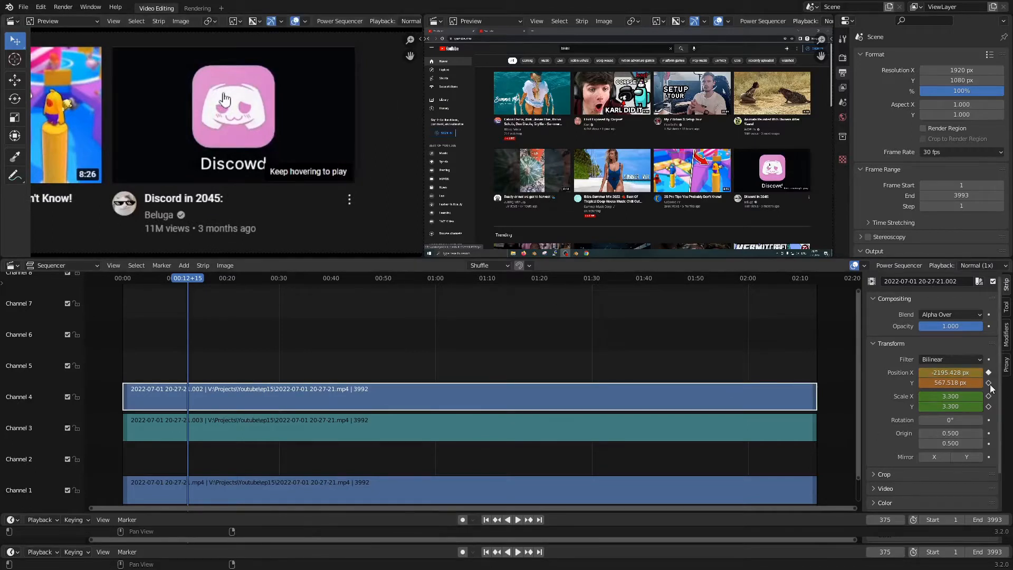
pyautogui.click(989, 383)
pyautogui.click(988, 396)
pyautogui.click(988, 406)
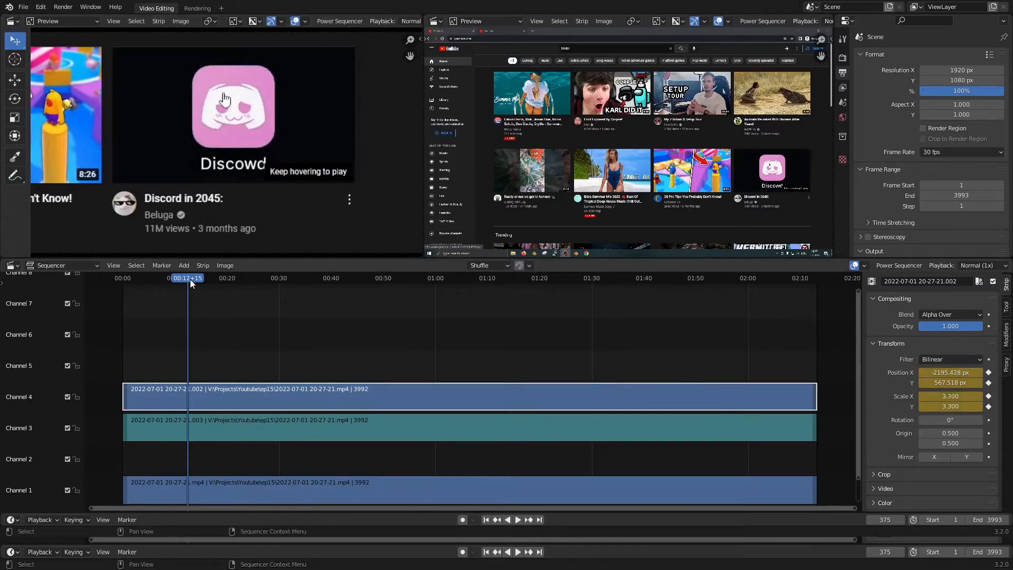
# At frame 451, move the channel 4 picture to about X 1478, Y -373 px, framing the first Trending thumbnail.
pyautogui.moveTo(189, 278); pyautogui.dragTo(198, 278)
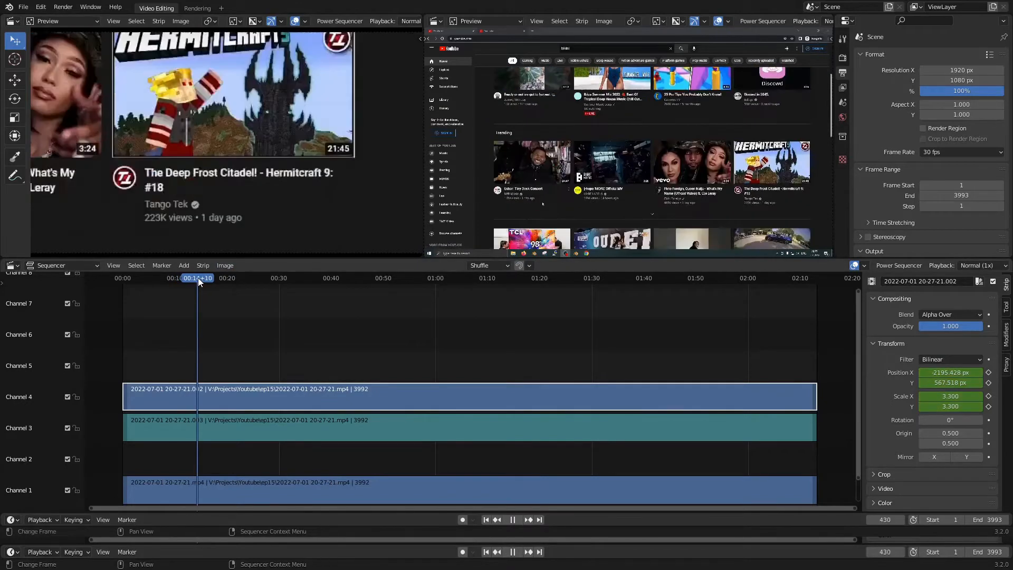
pyautogui.press('space')
pyautogui.press('Escape')
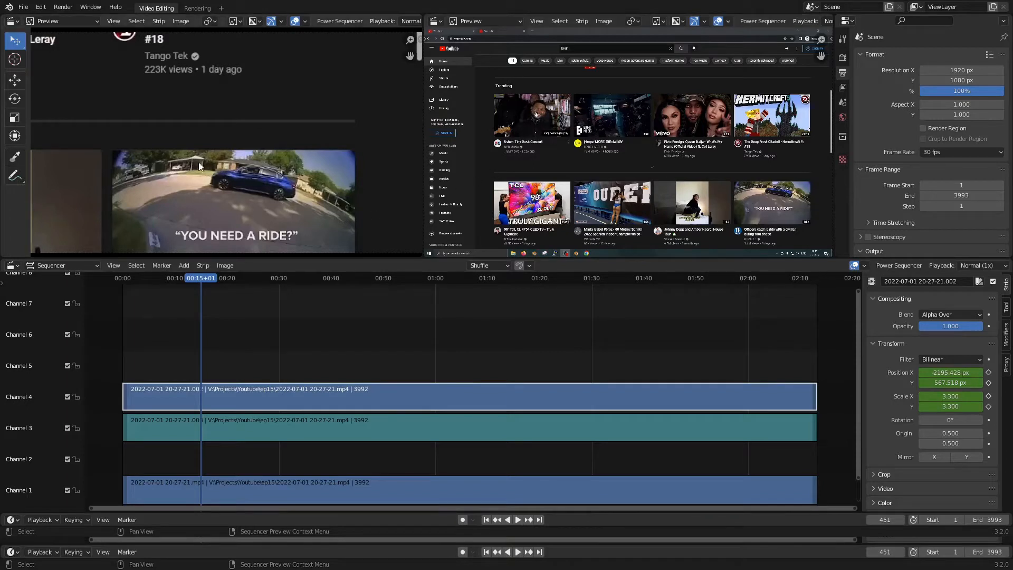
pyautogui.press('g')
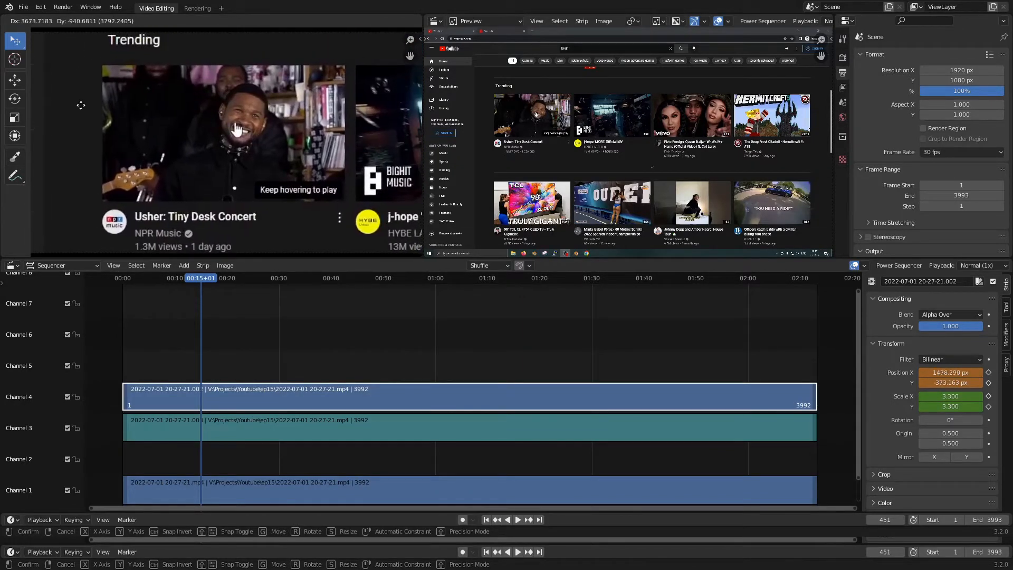
pyautogui.click(81, 105)
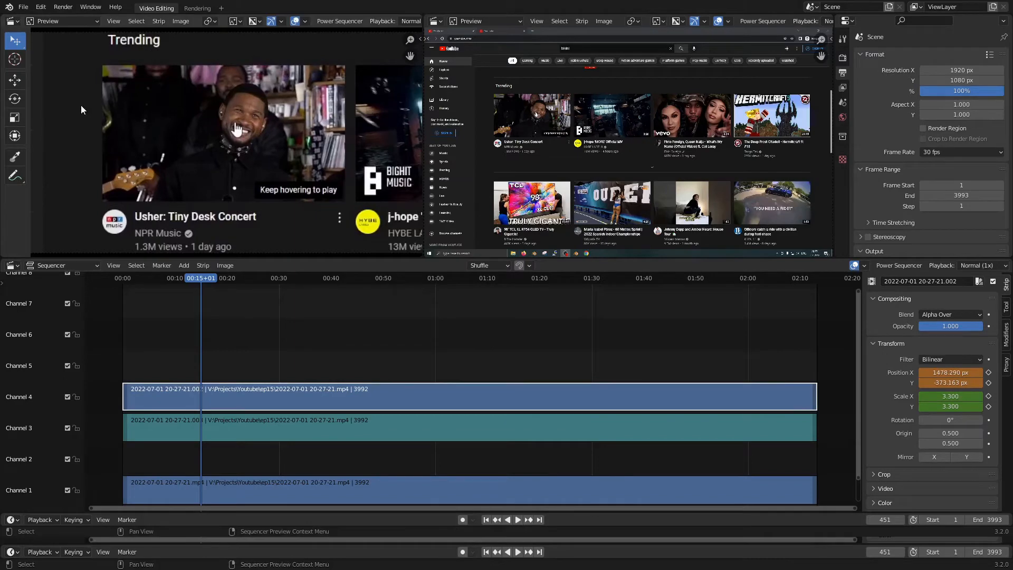
# Keyframe the channel 4 strip's X and Y position and scale at frame 451.
pyautogui.click(988, 373)
pyautogui.click(988, 382)
pyautogui.click(989, 395)
pyautogui.click(989, 407)
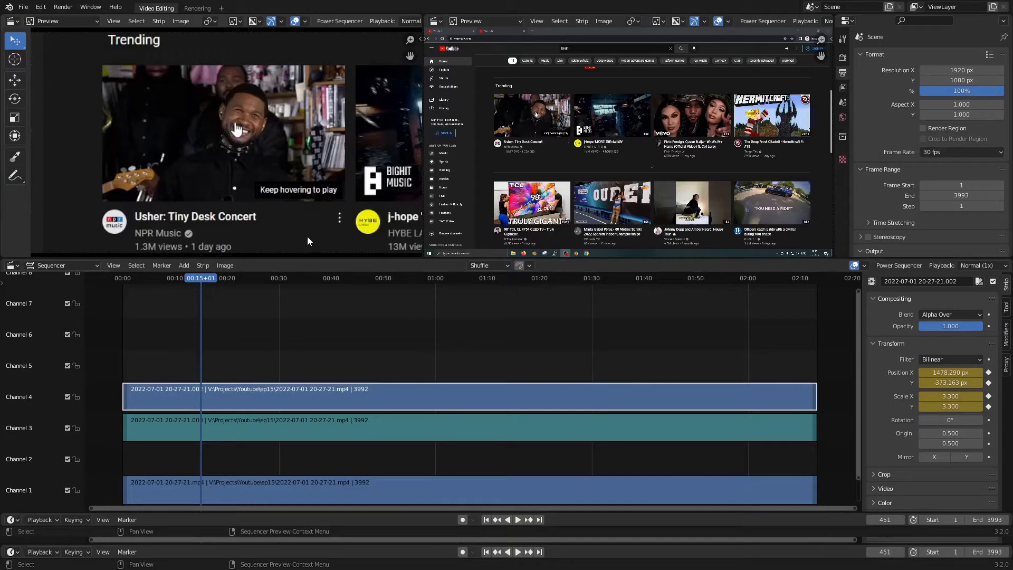
# At frame 491, move the channel 4 picture to about X -2102, Y -363 px, framing the fourth Trending thumbnail.
pyautogui.press('space')
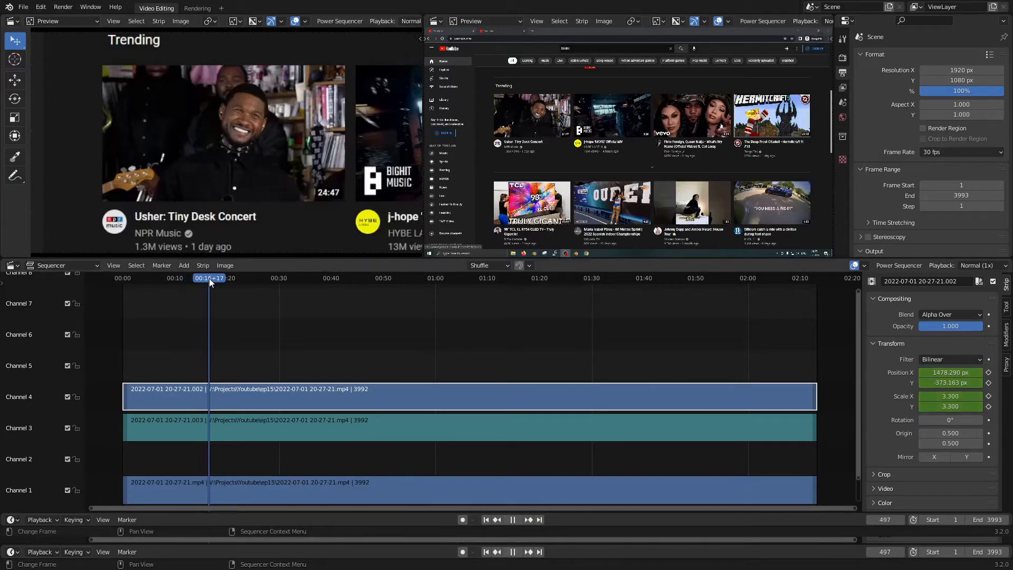
pyautogui.press('space')
pyautogui.click(208, 278)
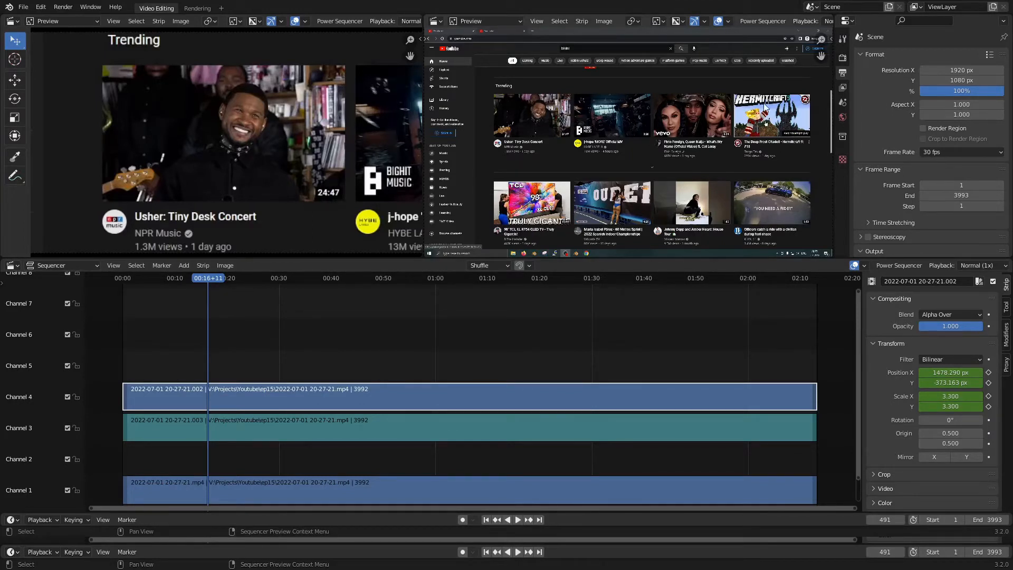
pyautogui.press('g')
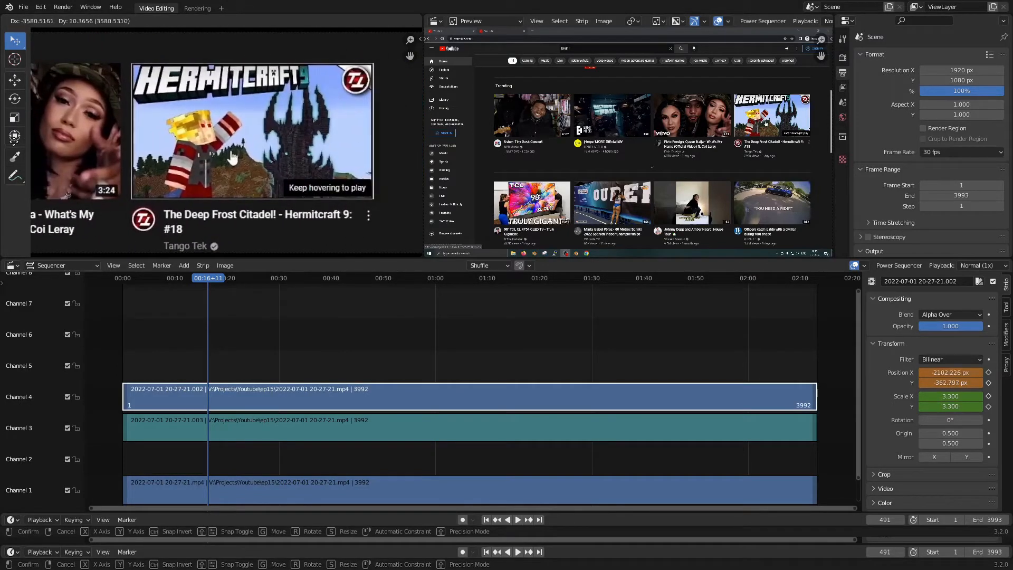
pyautogui.click(249, 131)
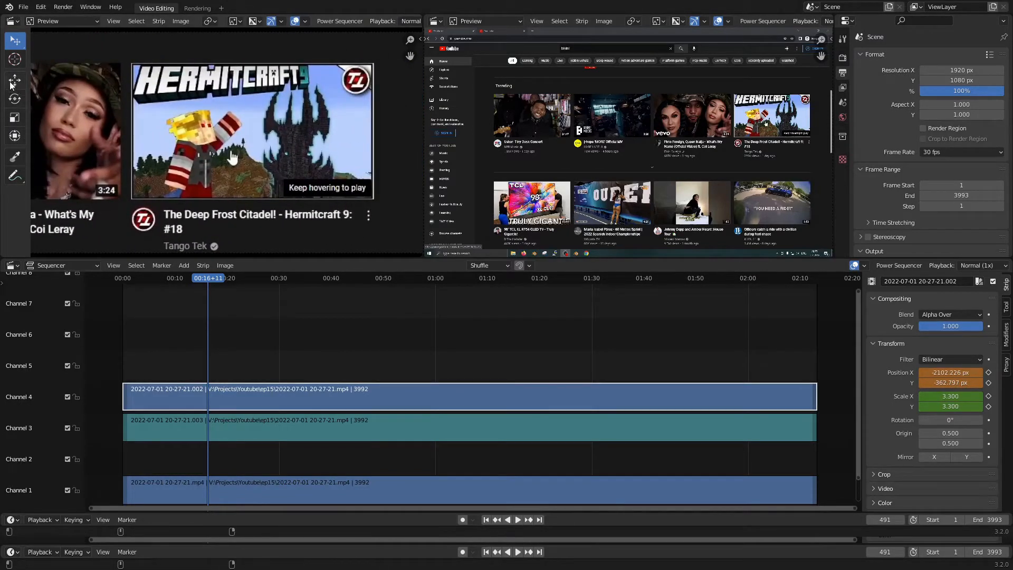
# Undo the last picture move and shift the channel 4 picture to about X -1194, Y -376 px with the Move tool.
pyautogui.hotkey('ctrl', 'z')
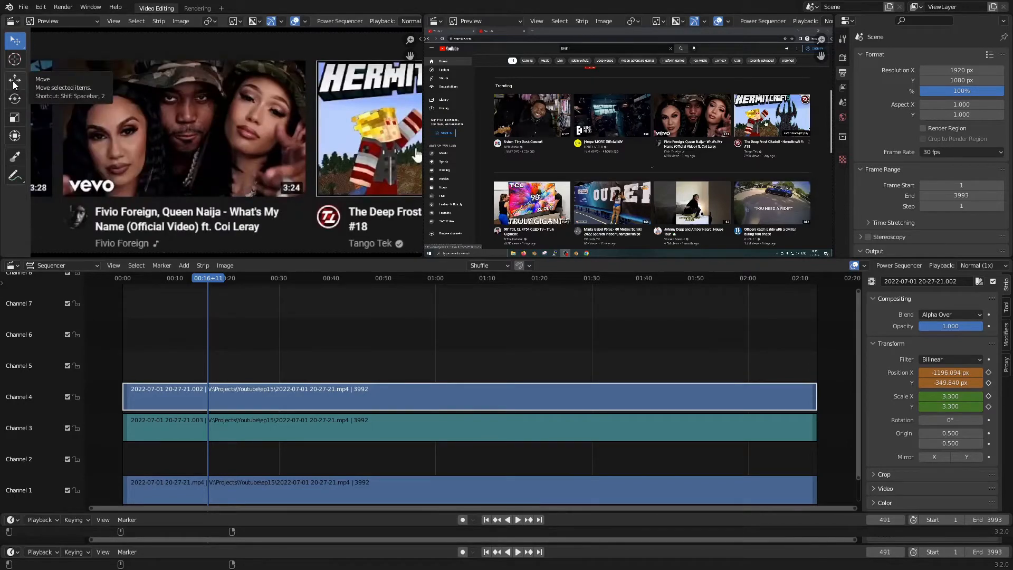
pyautogui.click(18, 79)
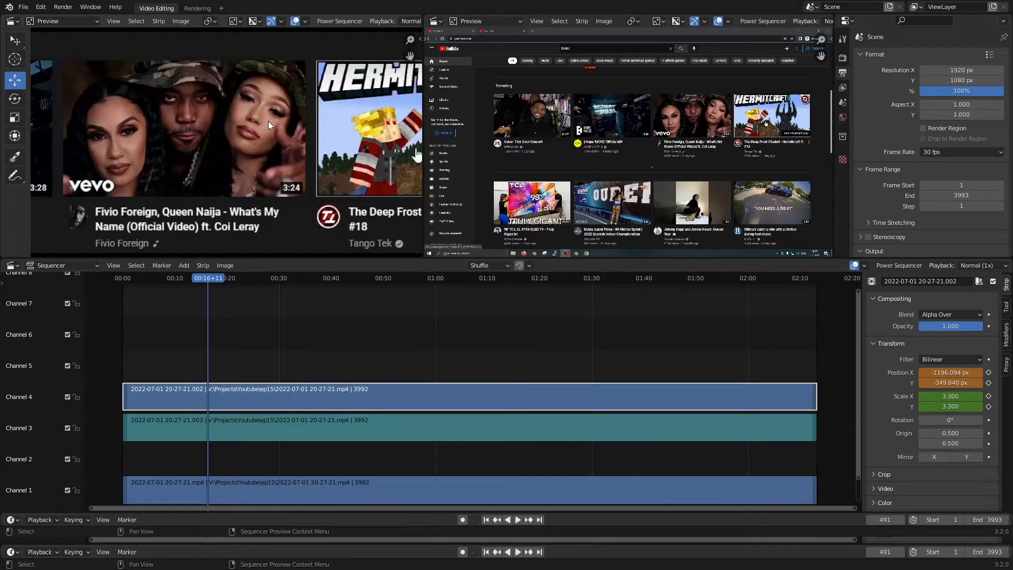
pyautogui.moveTo(240, 127)
pyautogui.mouseDown()
pyautogui.moveTo(200, 126)
pyautogui.moveTo(69, 78)
pyautogui.moveTo(195, 214)
pyautogui.moveTo(185, 86)
pyautogui.moveTo(240, 132)
pyautogui.mouseUp()
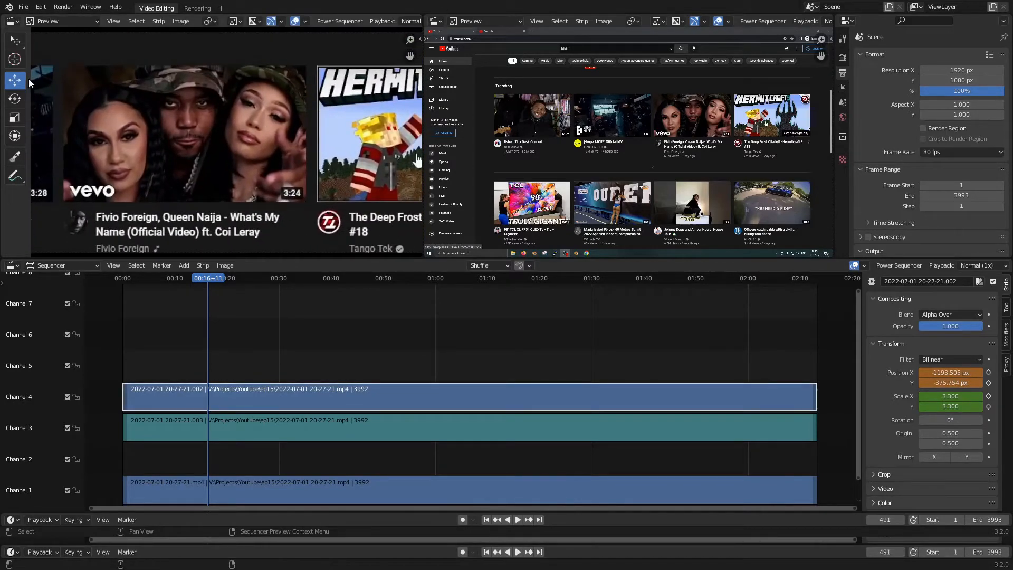
pyautogui.click(15, 44)
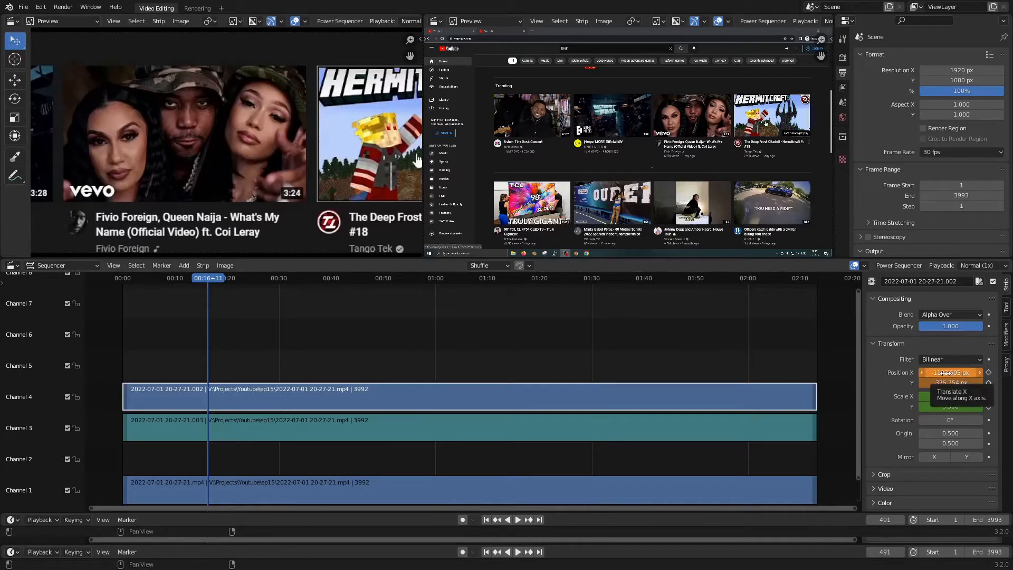
# Set the channel 4 strip's position to about X -2161, Y 30 px, lowering Y in single-pixel steps.
pyautogui.moveTo(944, 372); pyautogui.dragTo(869, 373)
pyautogui.moveTo(950, 382); pyautogui.dragTo(923, 389)
pyautogui.click(922, 385)
pyautogui.click(922, 386)
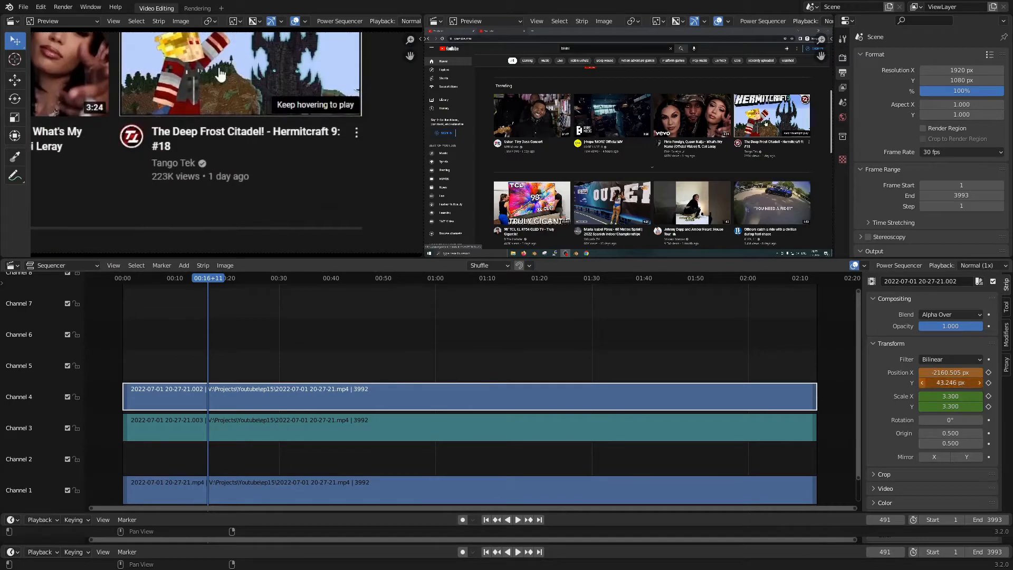
pyautogui.click(922, 386)
pyautogui.click(922, 386)
pyautogui.click(922, 385)
pyautogui.click(922, 386)
pyautogui.click(922, 386)
pyautogui.click(922, 386)
pyautogui.click(921, 383)
pyautogui.click(922, 382)
pyautogui.click(922, 383)
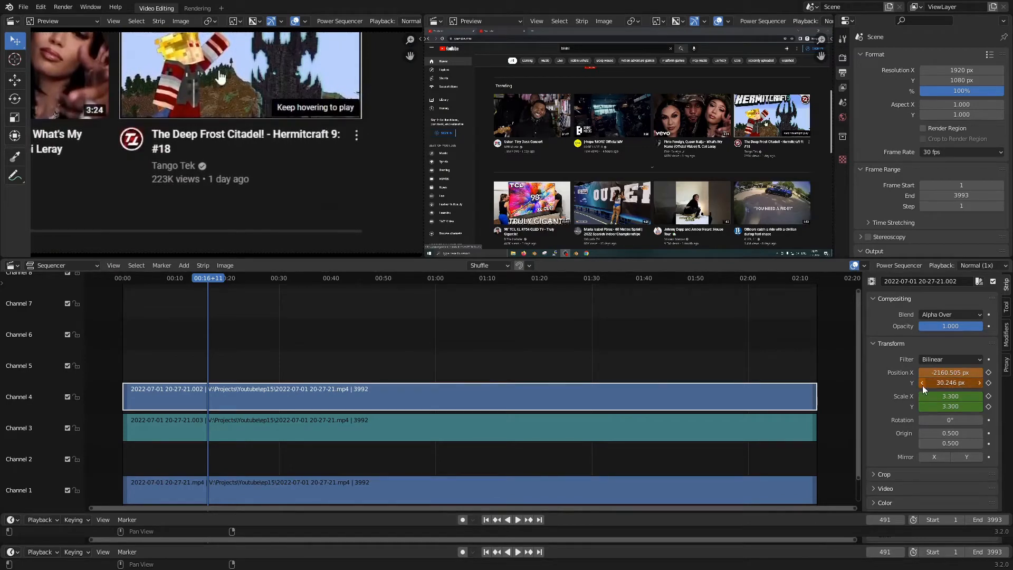
pyautogui.click(921, 383)
pyautogui.click(922, 383)
pyautogui.click(922, 382)
pyautogui.click(922, 383)
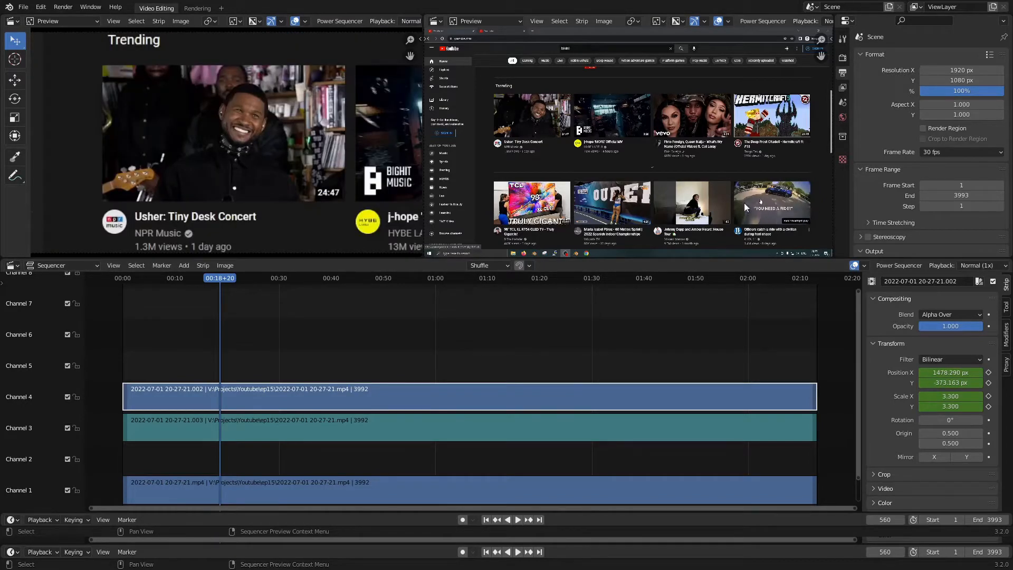
# At frame 560, move the channel 4 picture to about X -2131, Y 1096 px and keyframe its X and Y position and scale.
pyautogui.press('g')
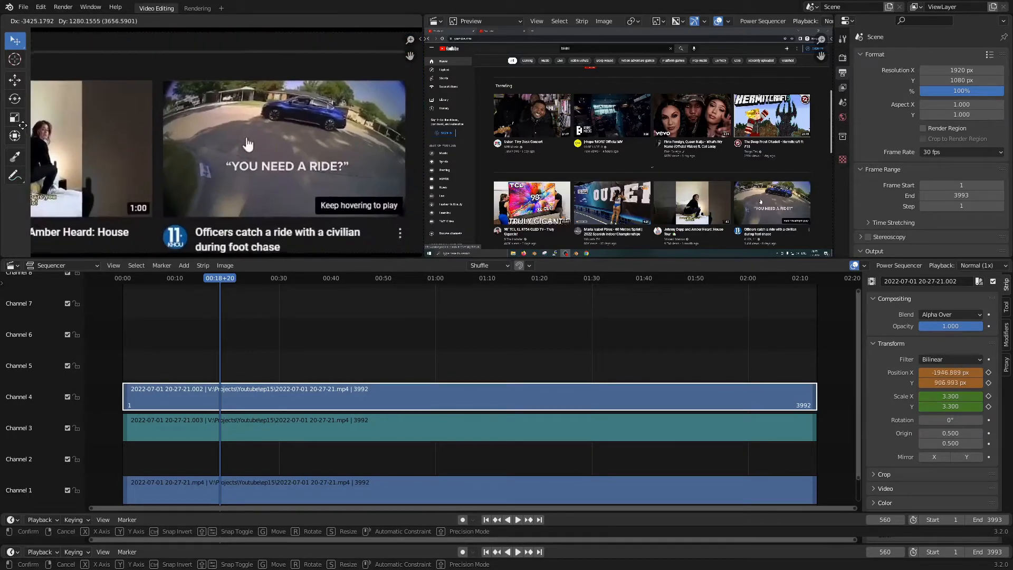
pyautogui.click(407, 89)
pyautogui.click(989, 372)
pyautogui.click(988, 382)
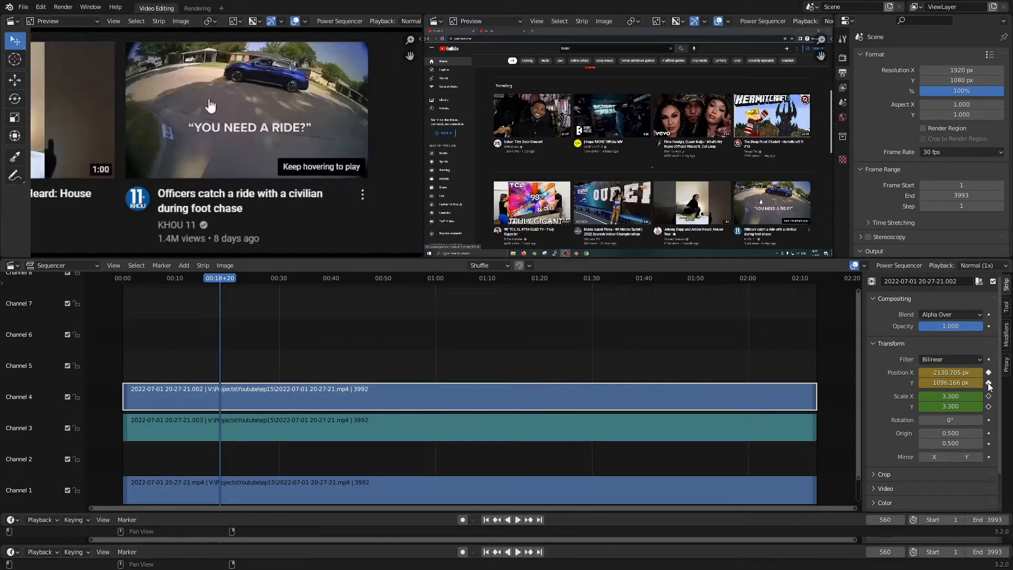
pyautogui.click(989, 395)
pyautogui.click(988, 406)
# At frame 597, move the channel 4 picture to about X 205, Y 1062 px and keyframe its X and Y position and scale.
pyautogui.click(224, 280)
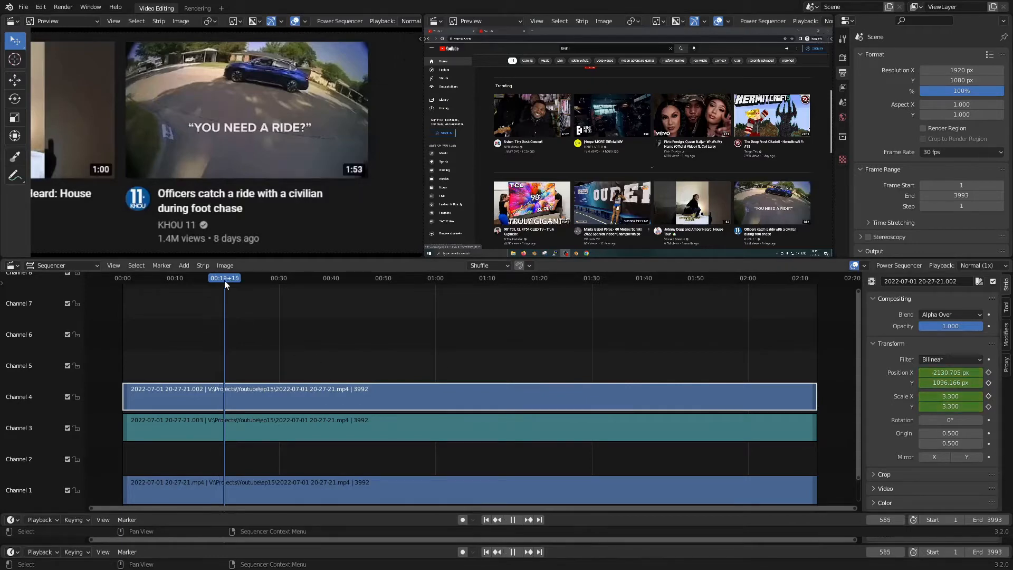
pyautogui.press('space')
pyautogui.moveTo(225, 280); pyautogui.dragTo(228, 285)
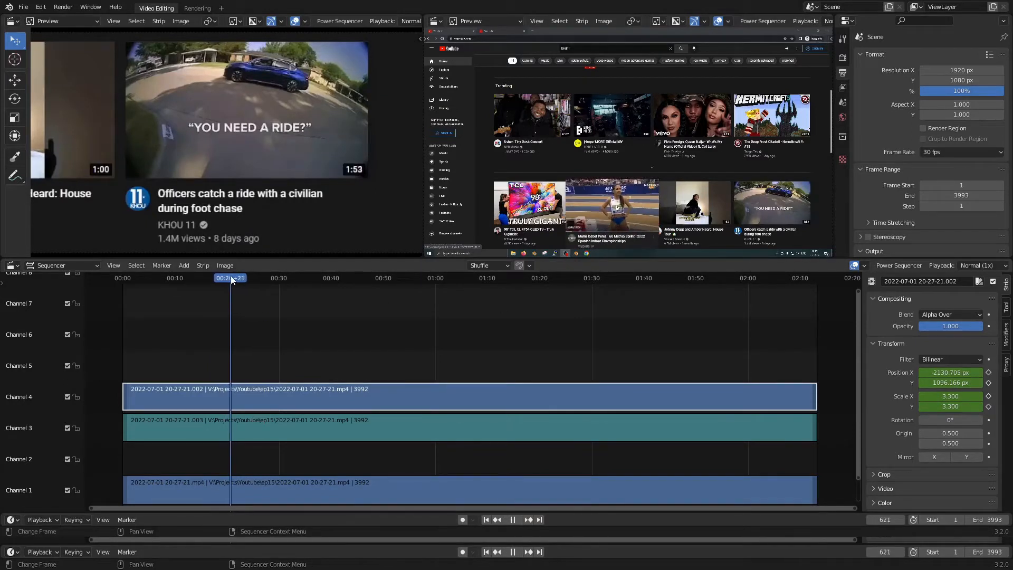
pyautogui.moveTo(232, 275); pyautogui.dragTo(226, 276)
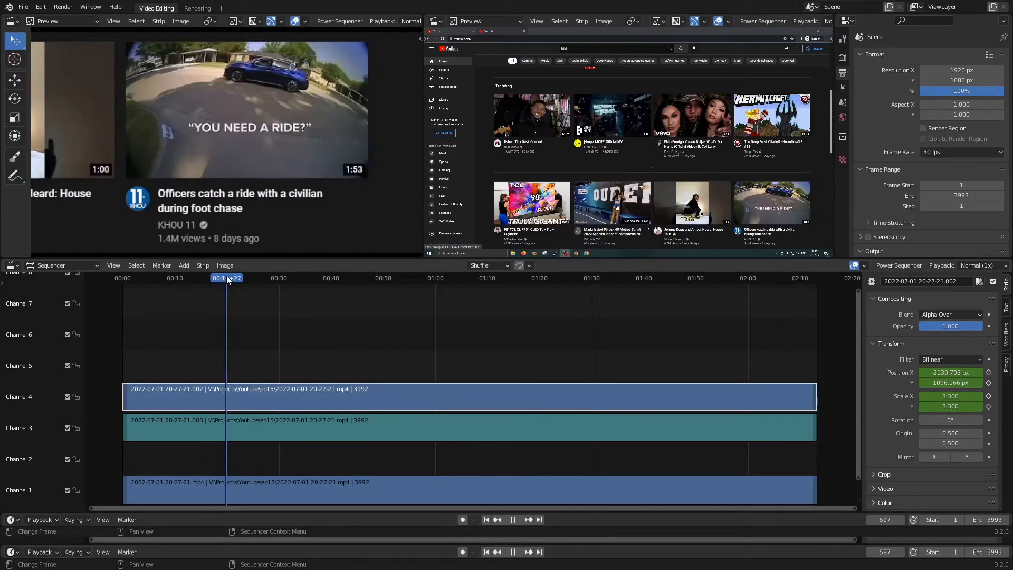
pyautogui.press('space')
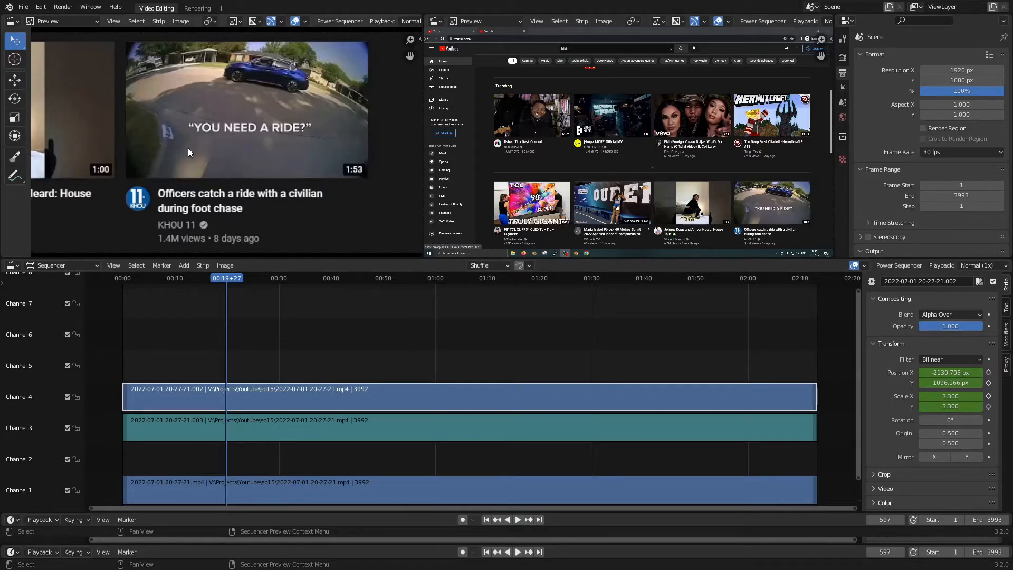
pyautogui.press('g')
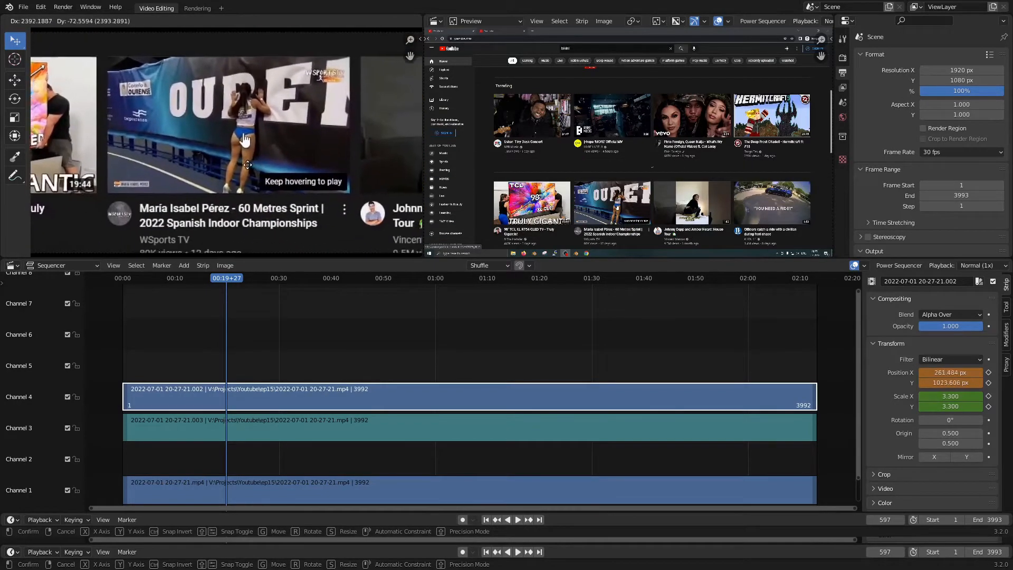
pyautogui.click(243, 154)
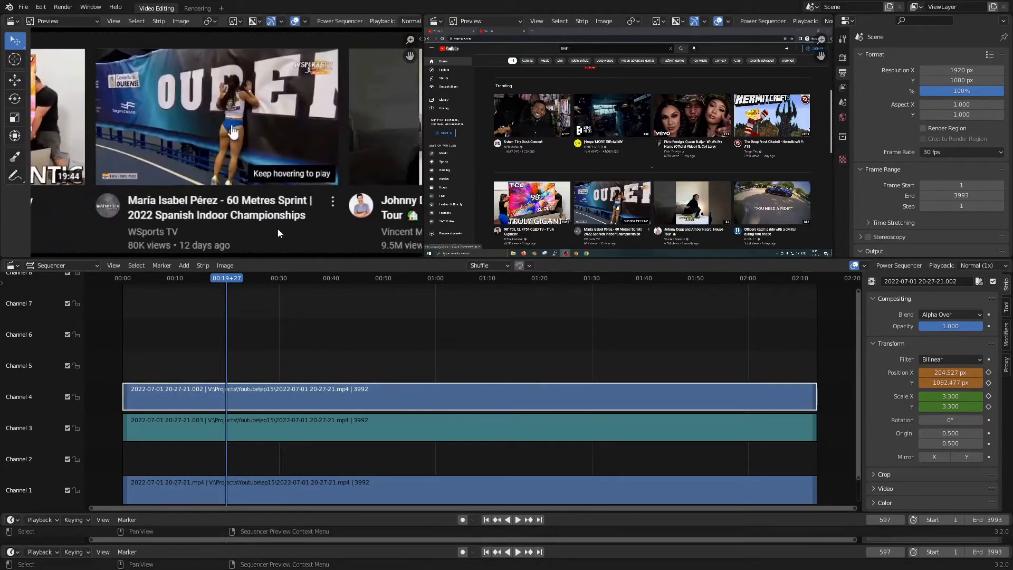
pyautogui.click(989, 406)
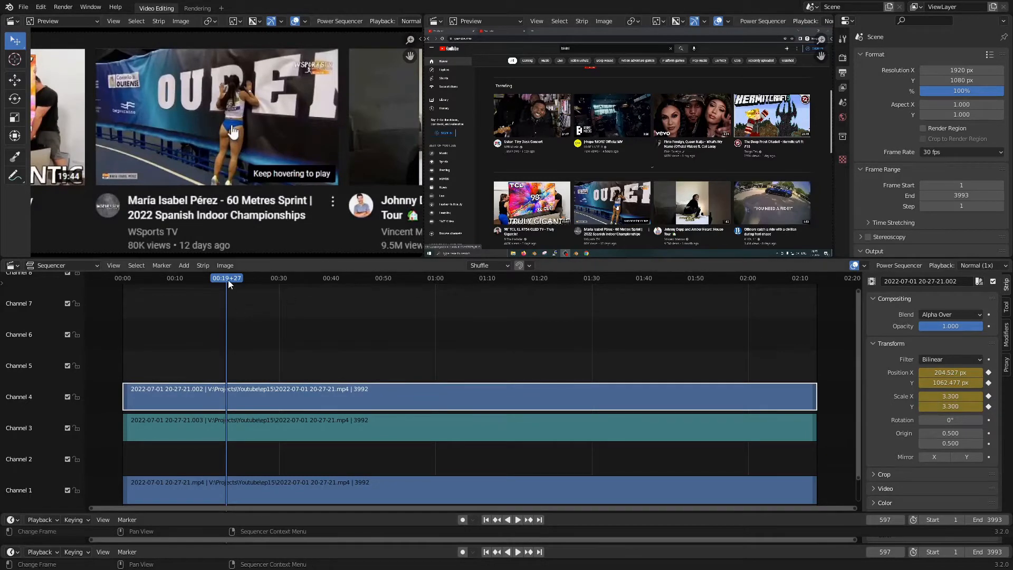
# Keyframe the channel 4 strip's X and Y position and scale at frame 1251.
pyautogui.moveTo(227, 280); pyautogui.dragTo(276, 282)
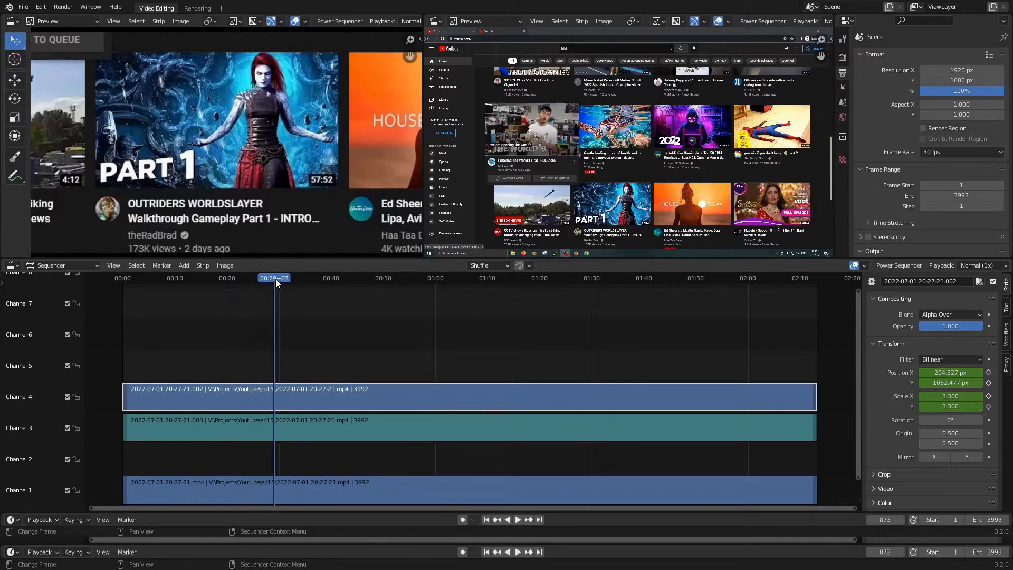
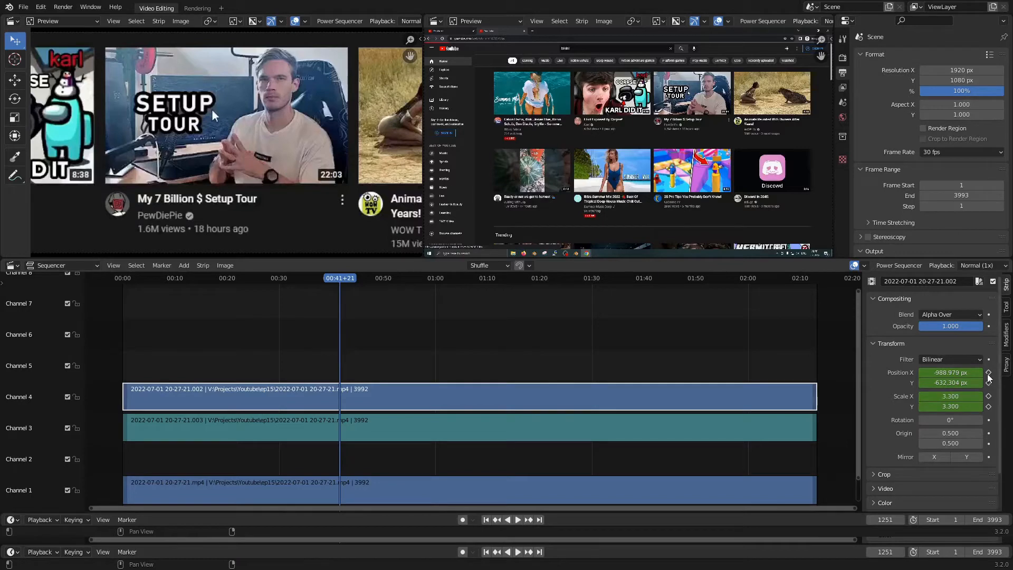
pyautogui.click(989, 372)
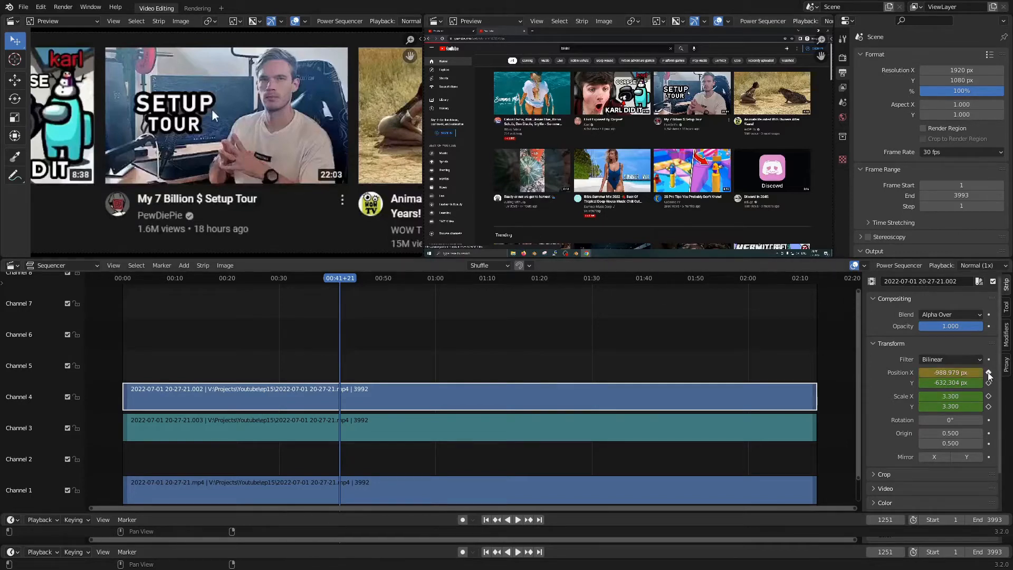
pyautogui.click(988, 383)
pyautogui.click(988, 396)
pyautogui.click(989, 406)
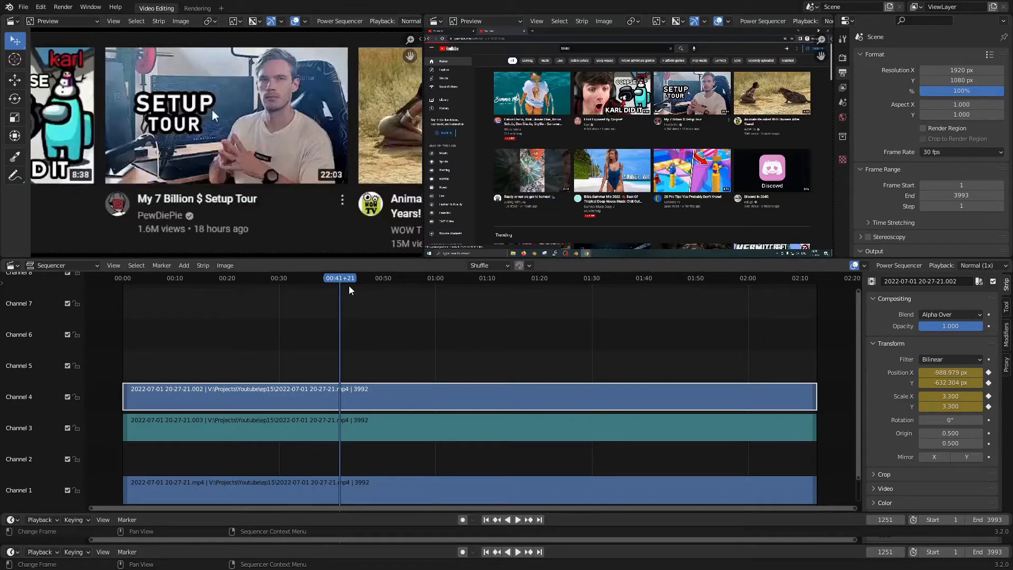
# Split the strips in channels 1, 3 and 4 at frame 1251 and again at frame 1529, around the advert.
pyautogui.moveTo(307, 353); pyautogui.dragTo(357, 503)
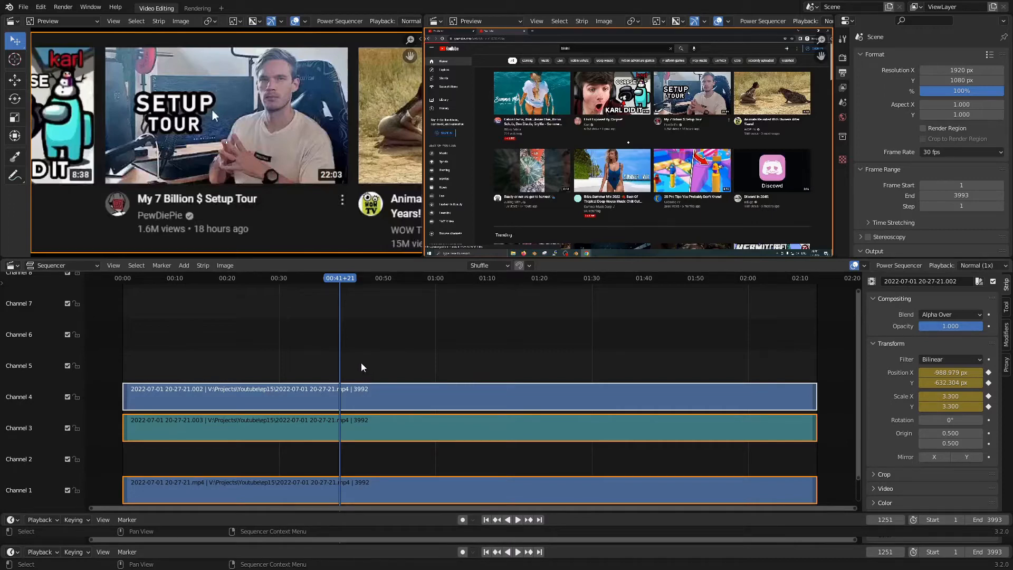
pyautogui.press('k')
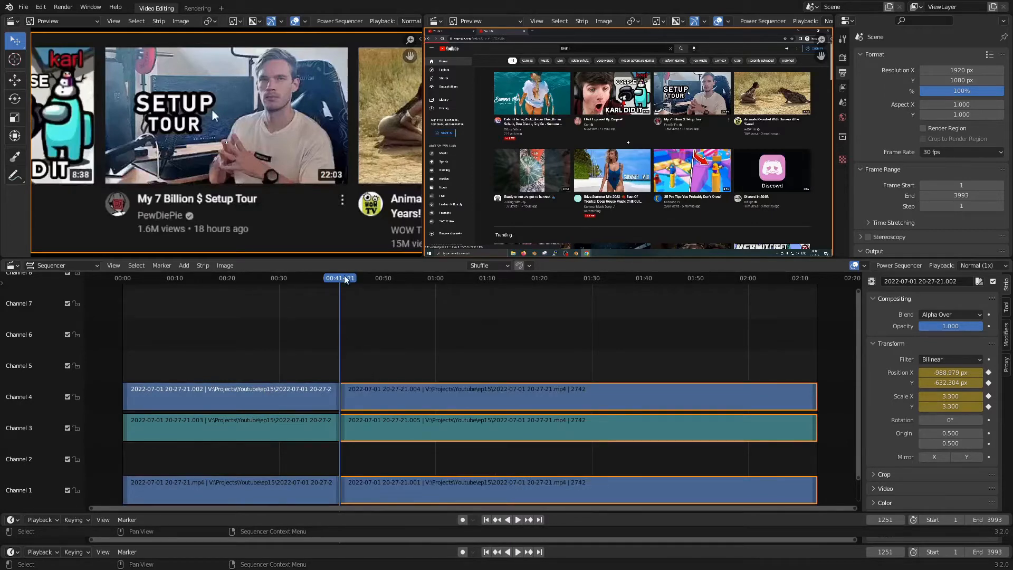
pyautogui.press('space')
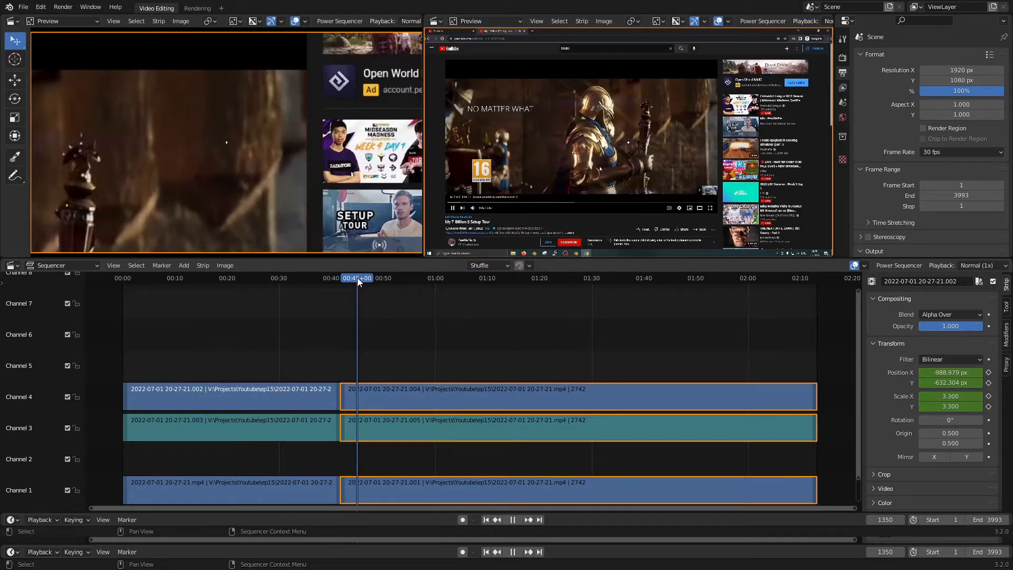
pyautogui.moveTo(358, 278); pyautogui.dragTo(363, 278)
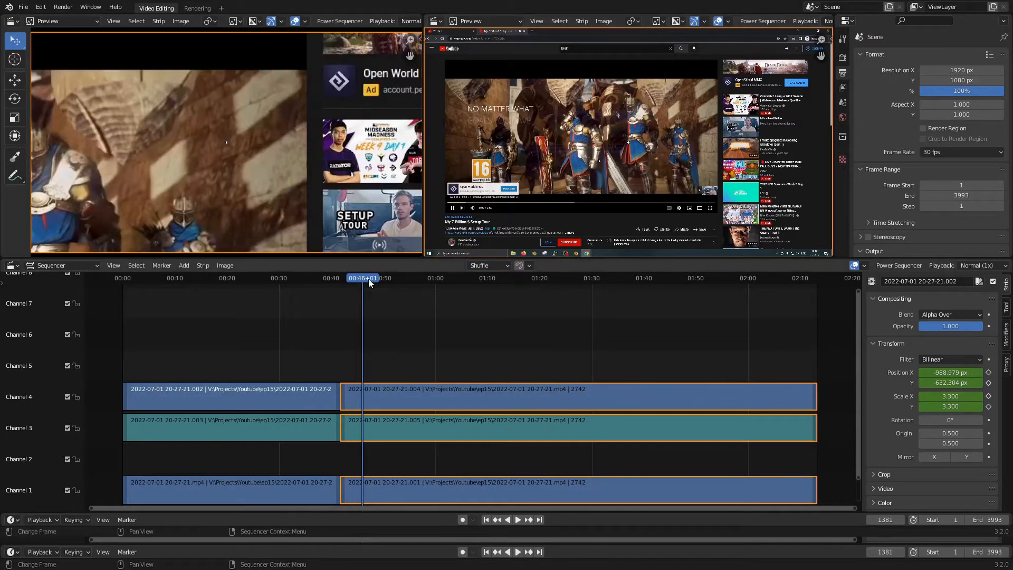
pyautogui.press('space')
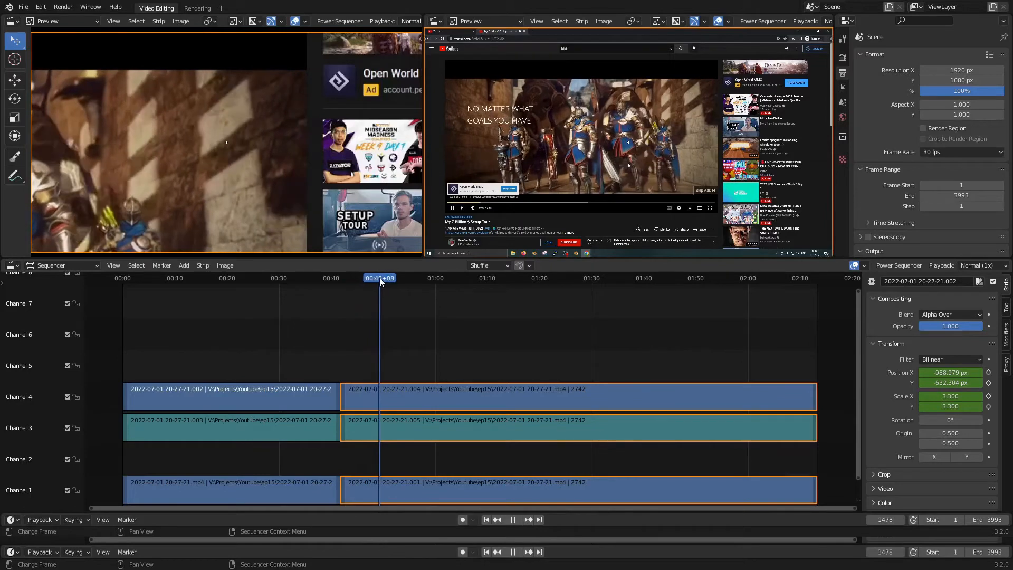
pyautogui.moveTo(392, 277); pyautogui.dragTo(387, 277)
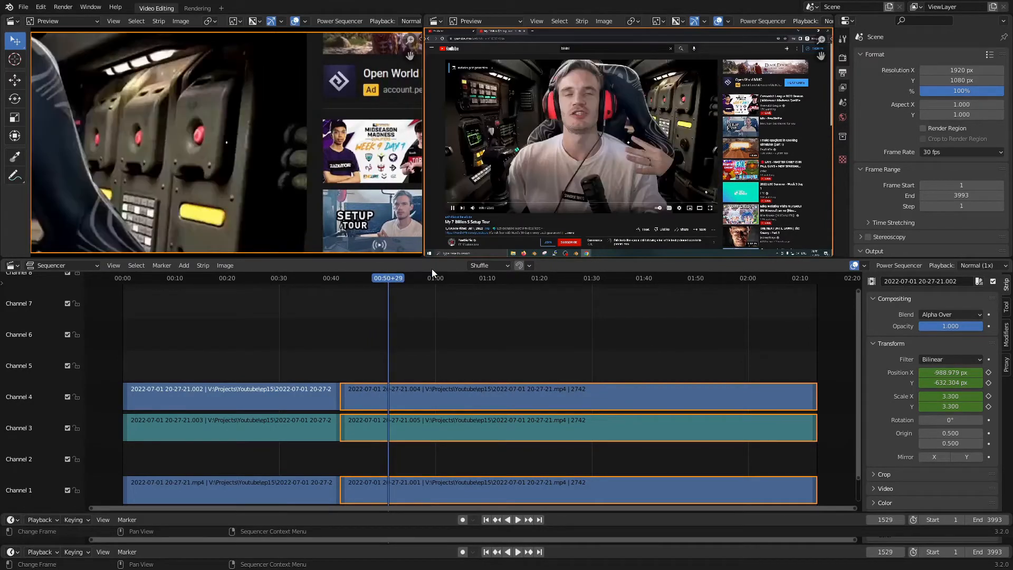
pyautogui.press('Right')
pyautogui.press('k')
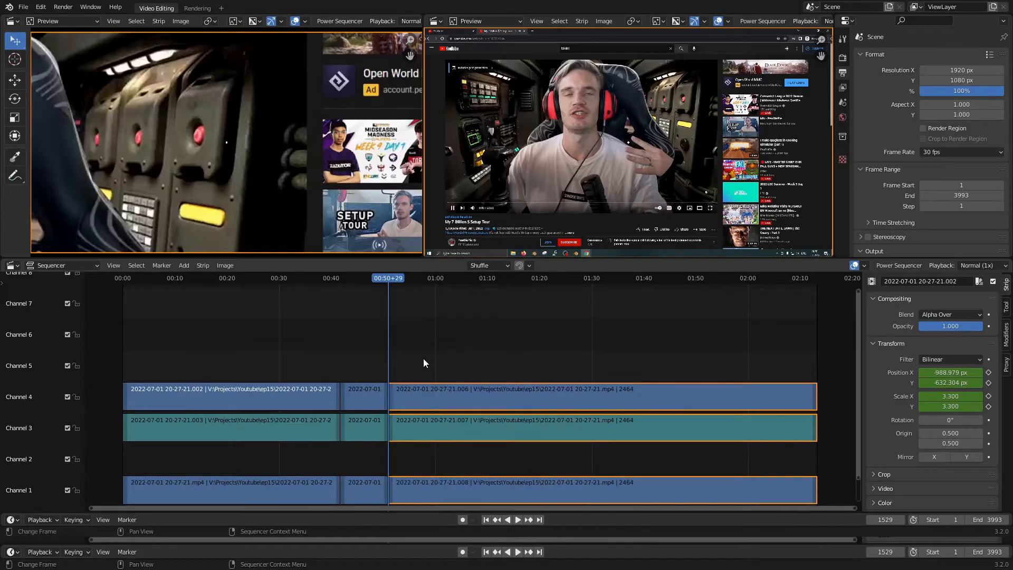
# Delete the section between the two cuts from channels 1, 3 and 4 and remove the gap it leaves.
pyautogui.moveTo(351, 318); pyautogui.dragTo(370, 505)
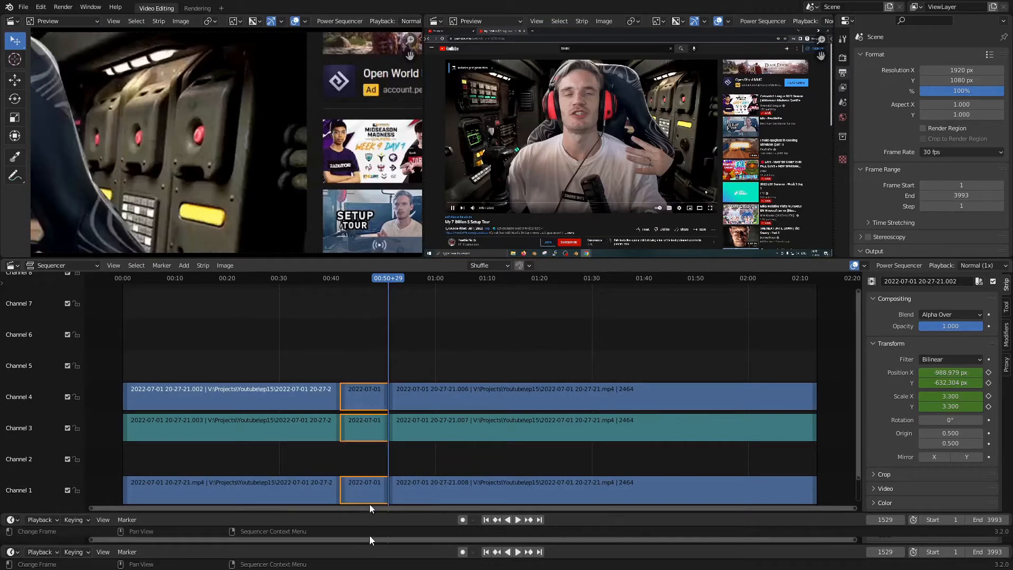
pyautogui.press('Delete')
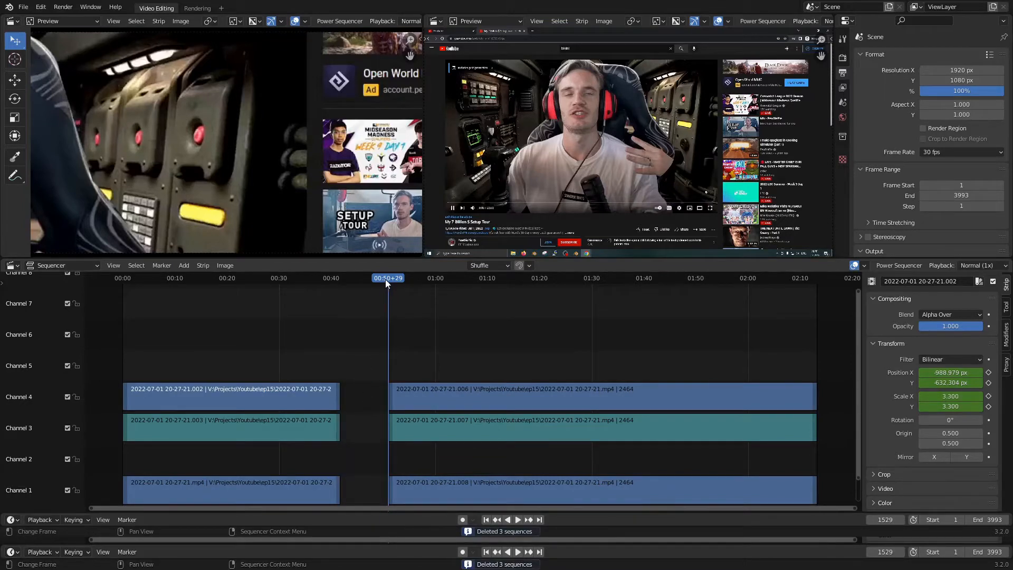
pyautogui.moveTo(385, 280); pyautogui.dragTo(323, 291)
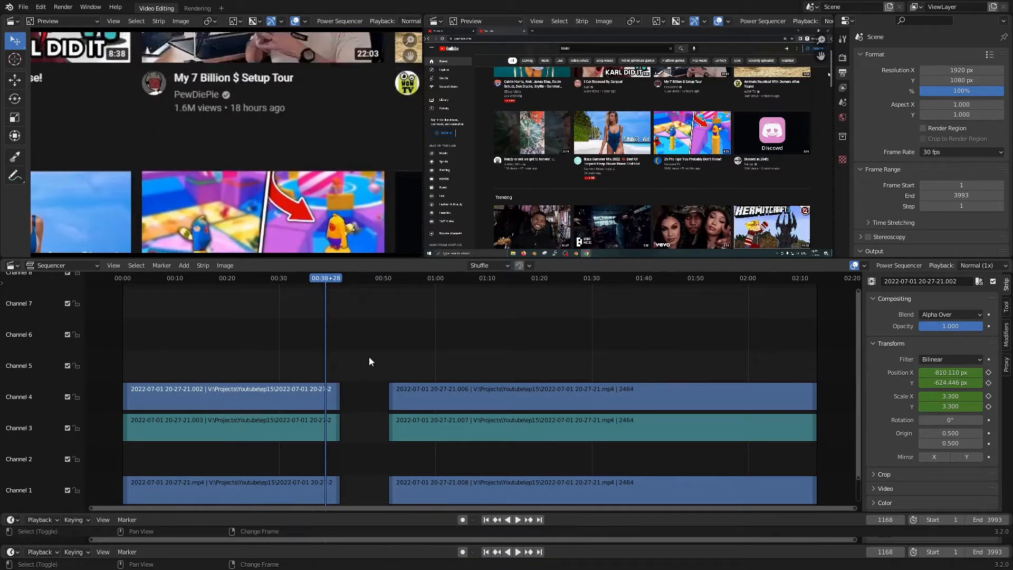
pyautogui.hotkey('shift', 'BackSpace')
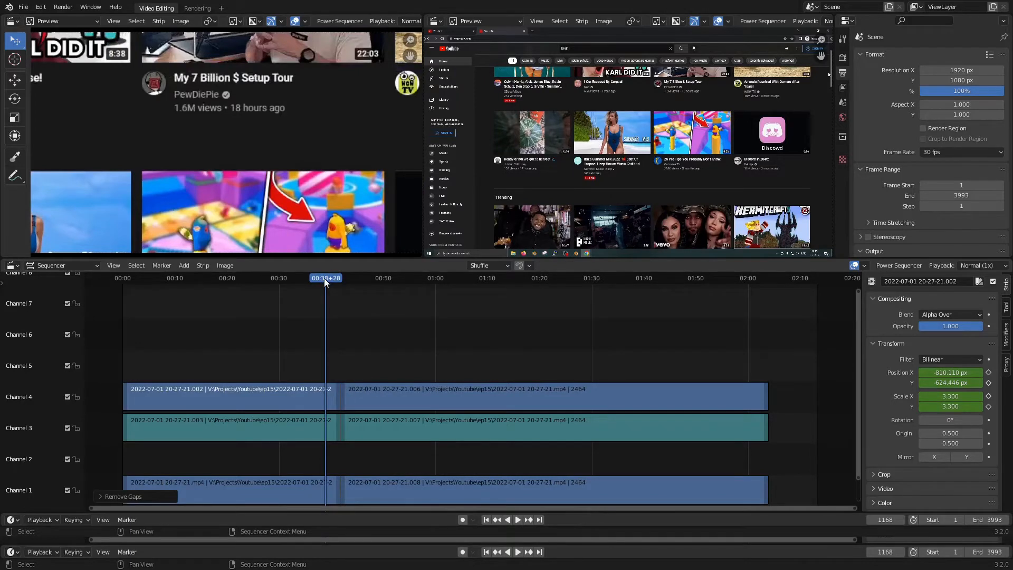
# Play back the edit across the joined cut around frame 1251 to check the transition.
pyautogui.press('space')
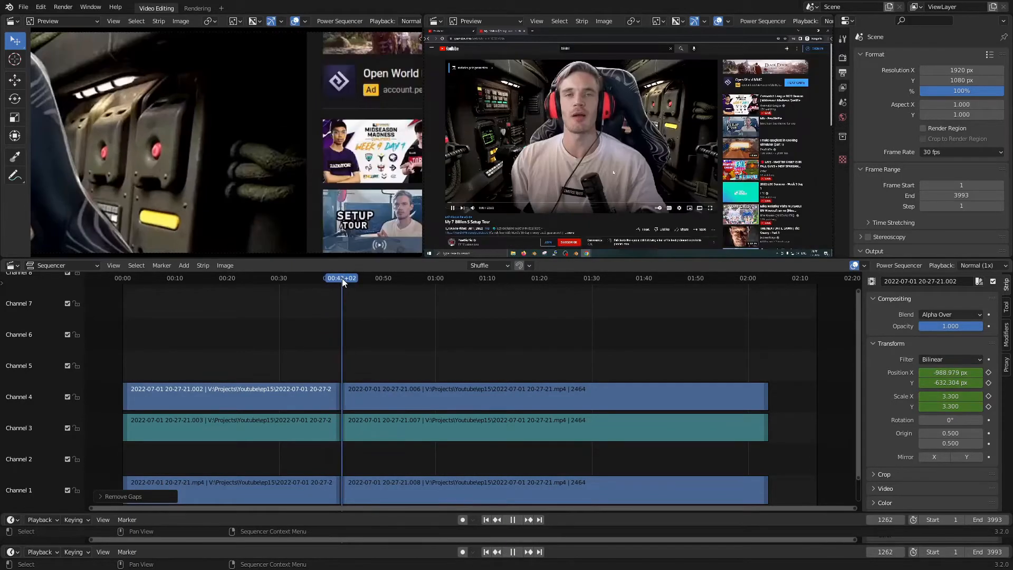
pyautogui.moveTo(342, 277); pyautogui.dragTo(336, 279)
pyautogui.press('space')
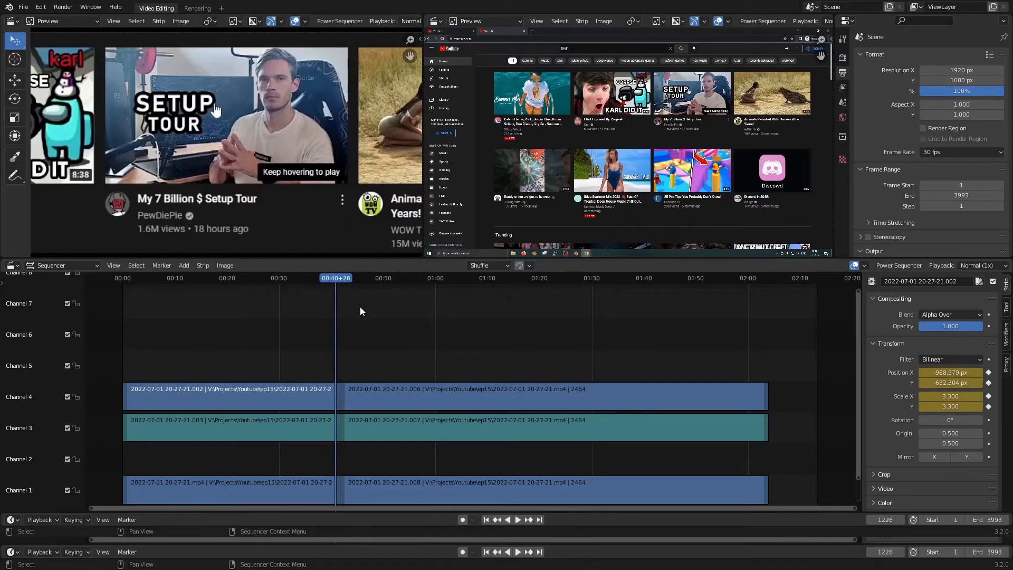
pyautogui.press('space')
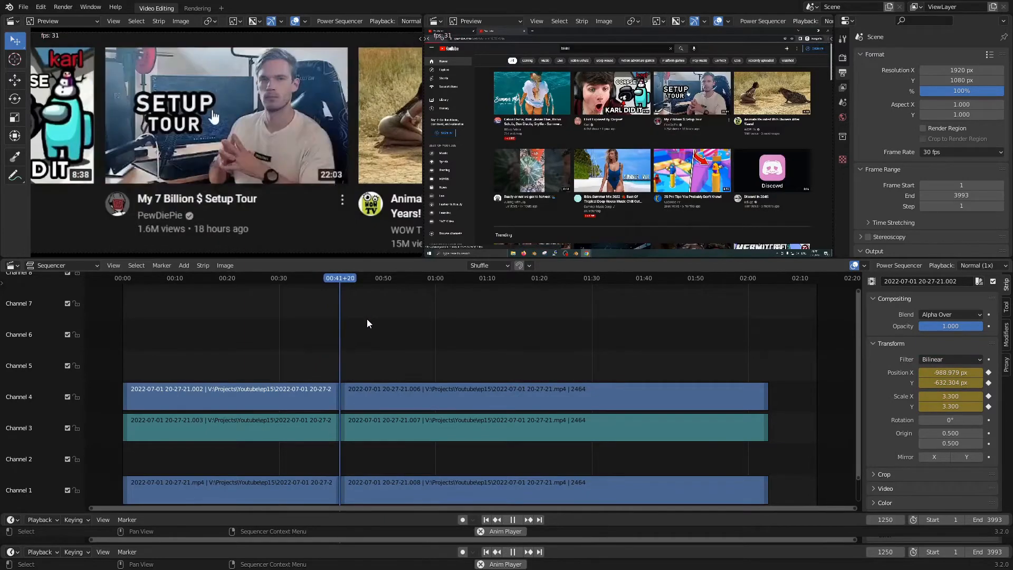
pyautogui.press('space')
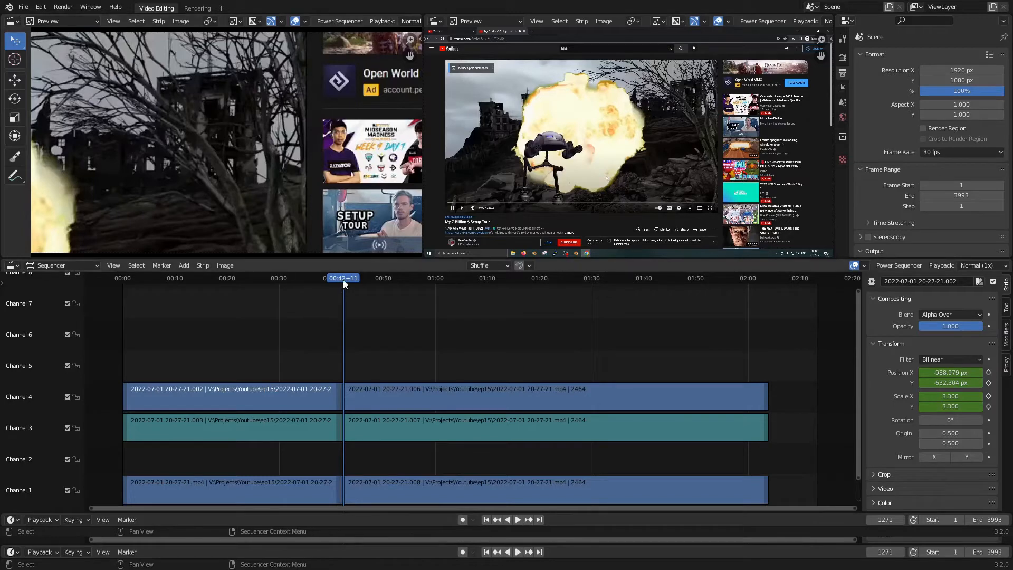
# Select the channel 4 strip that follows the join and move the playhead to its first frame, 1251.
pyautogui.moveTo(343, 280); pyautogui.dragTo(338, 280)
pyautogui.click(356, 397)
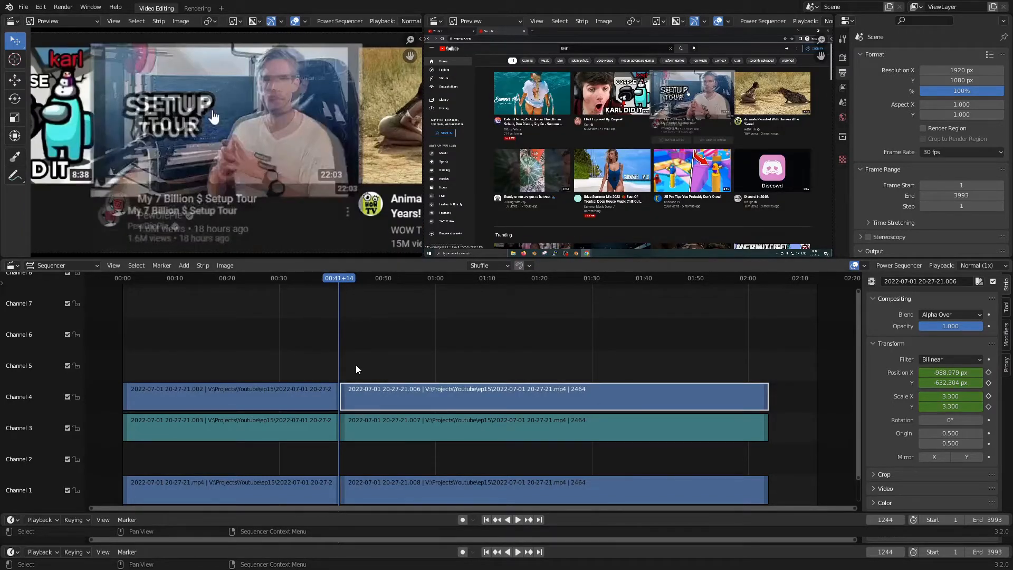
pyautogui.press('Right')
pyautogui.press('Right')
pyautogui.press('Right')
pyautogui.press('Right')
pyautogui.press('Right')
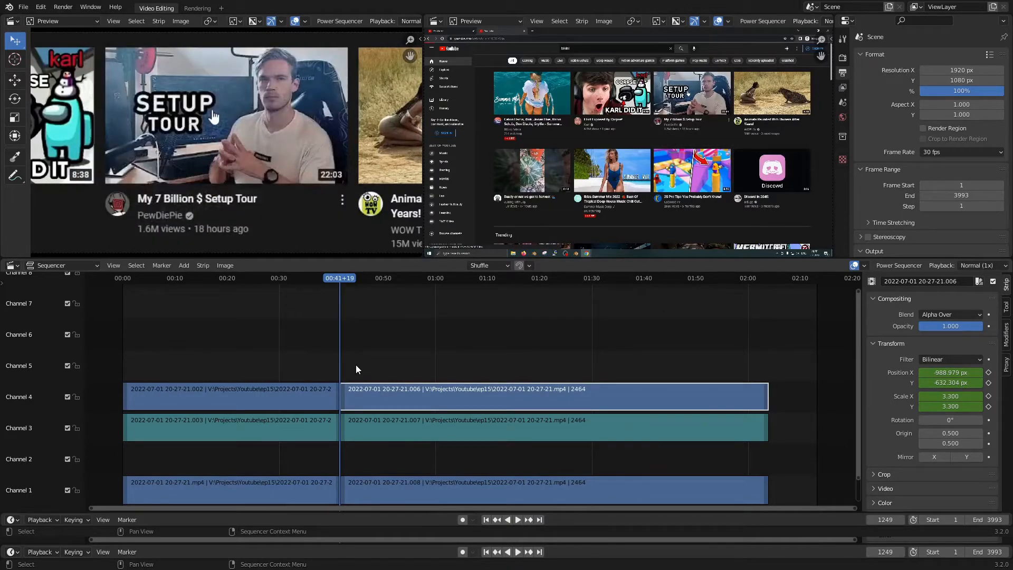
pyautogui.scroll(5, 356, 365)
pyautogui.scroll(8, 379, 380)
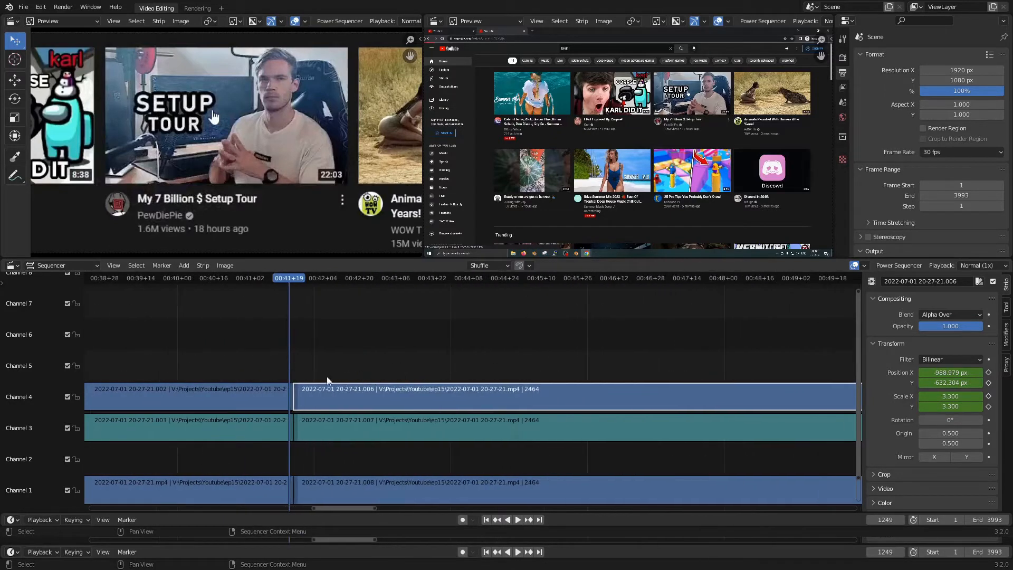
pyautogui.click(294, 278)
pyautogui.press('space')
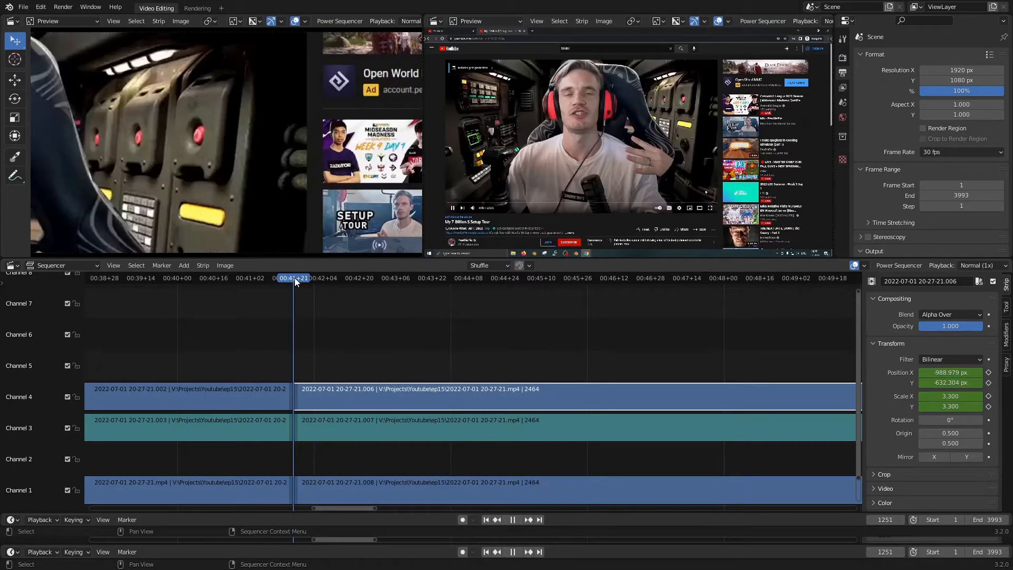
pyautogui.press('space')
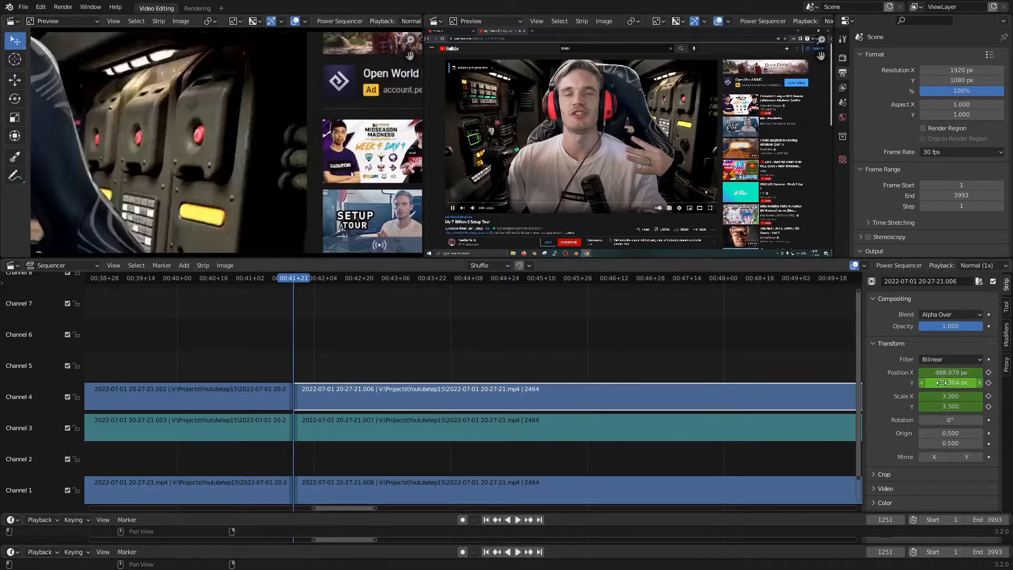
# Set the strip's X and Y position to 0 px and its scale to 1, keyframing all four values at frame 1251.
pyautogui.moveTo(944, 372); pyautogui.dragTo(944, 381)
pyautogui.write('0')
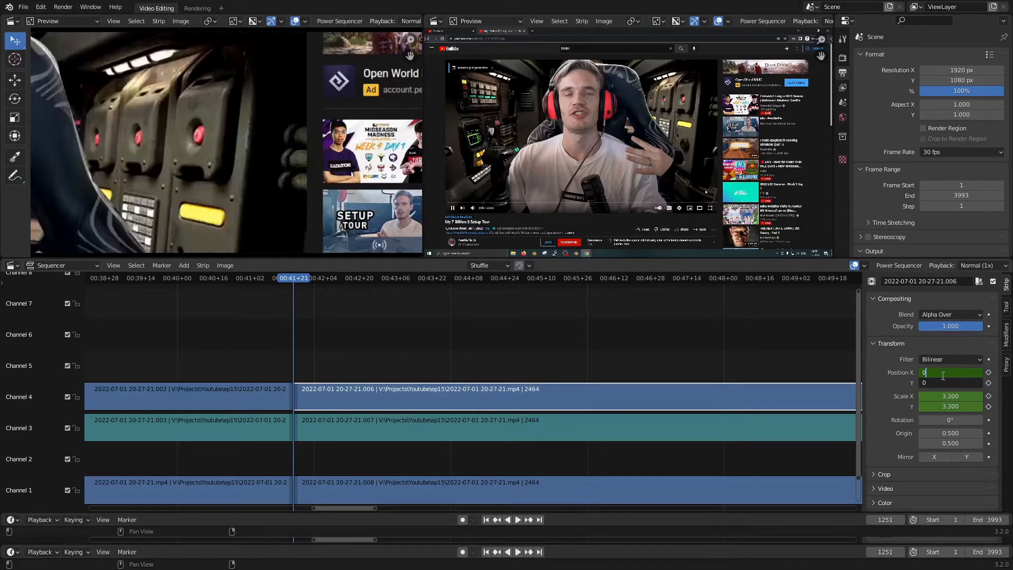
pyautogui.press('Return')
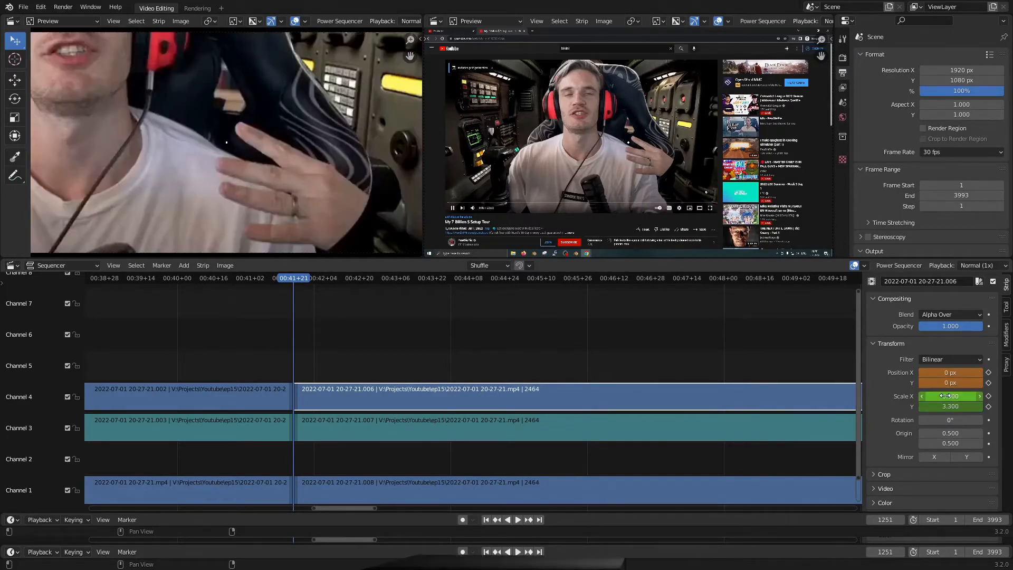
pyautogui.moveTo(946, 397); pyautogui.dragTo(946, 406)
pyautogui.write('1')
pyautogui.press('Return')
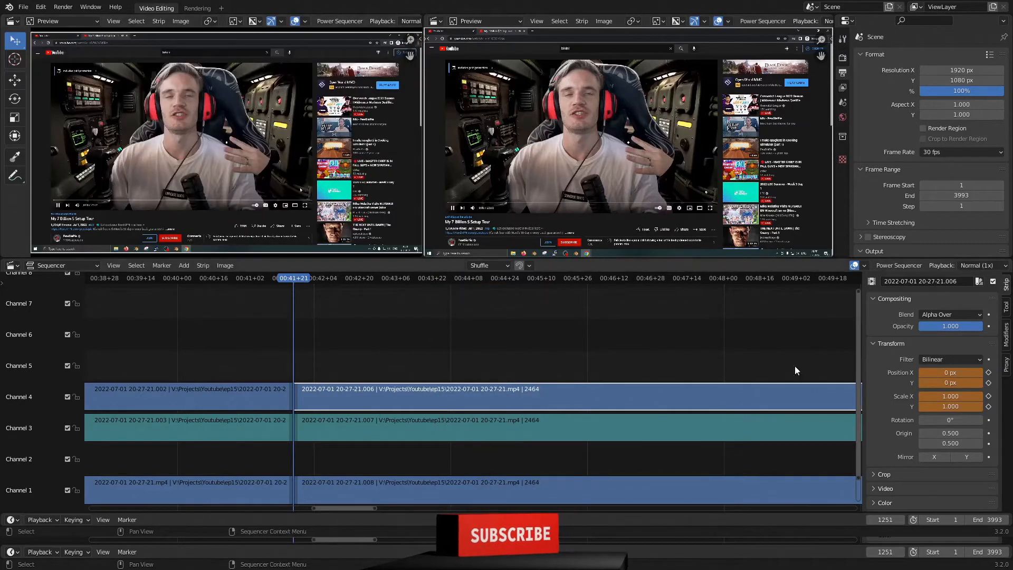
pyautogui.click(989, 382)
pyautogui.click(988, 395)
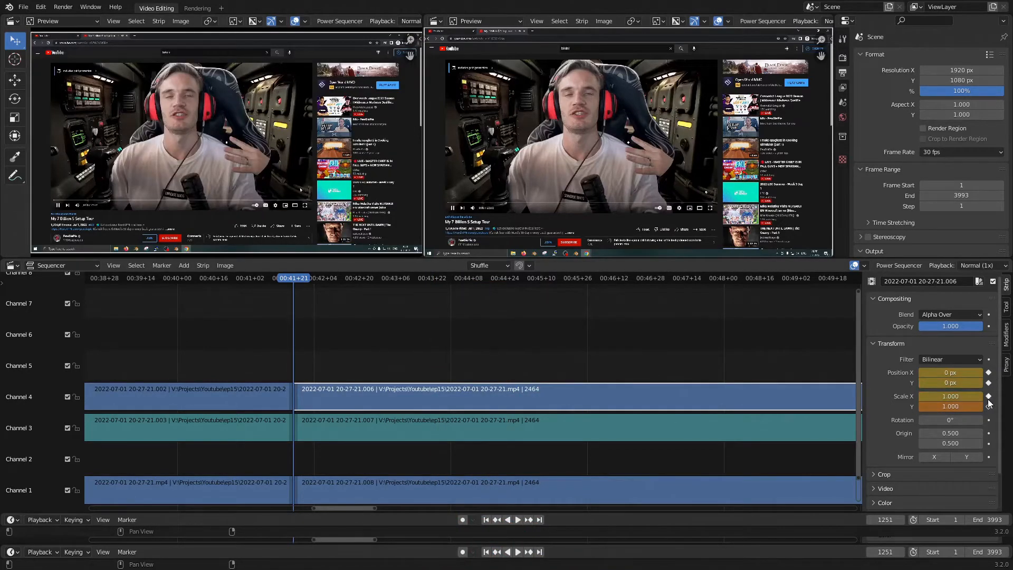
pyautogui.click(989, 406)
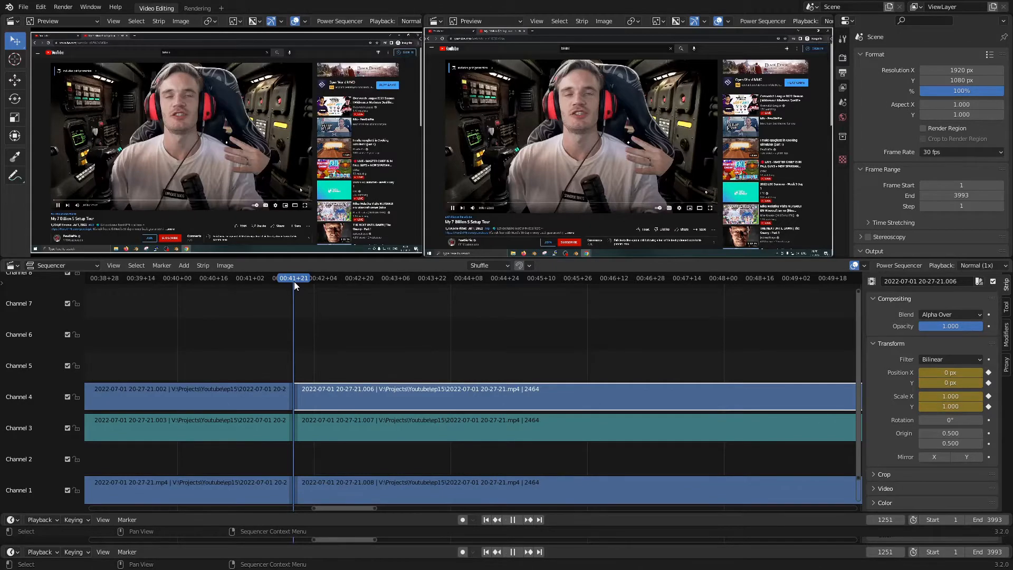
# Play back from frame 1245 across the join and through the following section to check the cut to full view.
pyautogui.moveTo(293, 280); pyautogui.dragTo(281, 283)
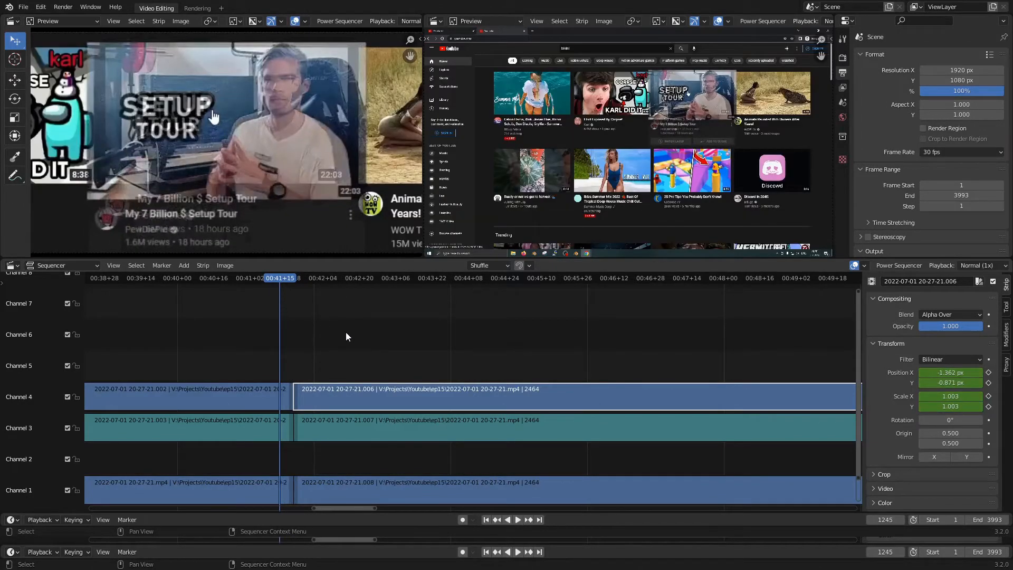
pyautogui.press('space')
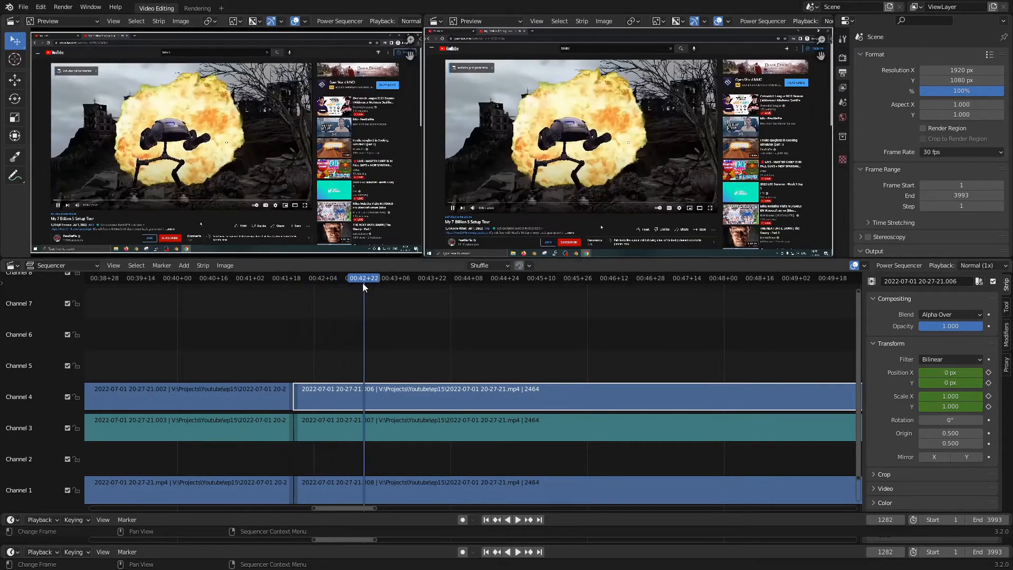
pyautogui.moveTo(362, 282); pyautogui.dragTo(321, 281)
pyautogui.scroll(-1, 394, 339)
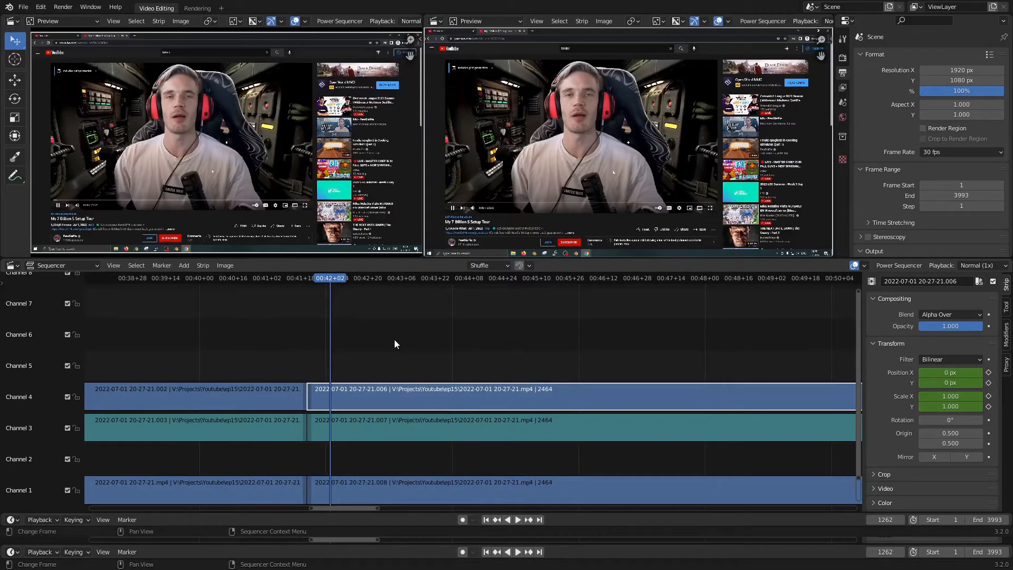
pyautogui.press('space')
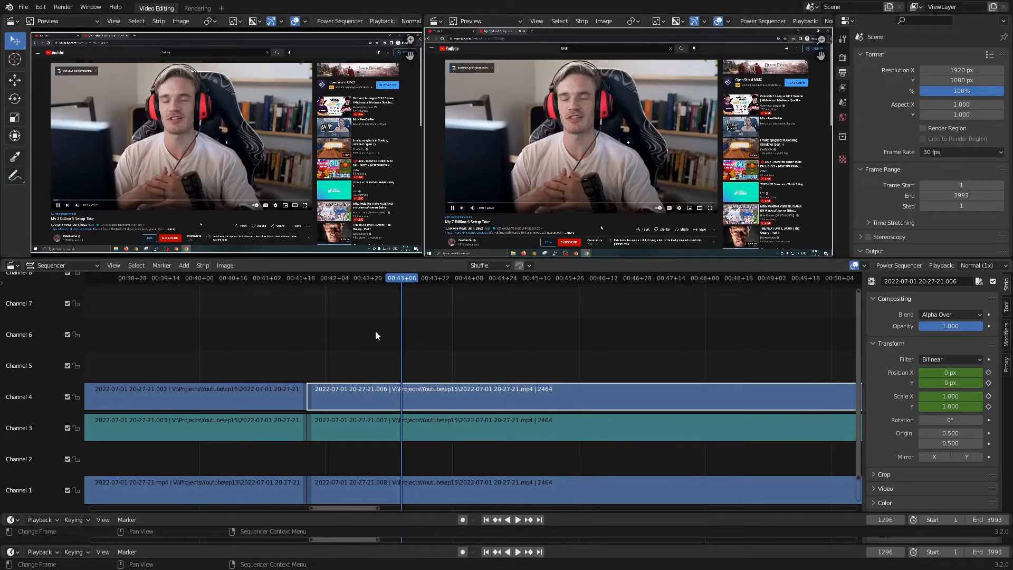
pyautogui.press('space')
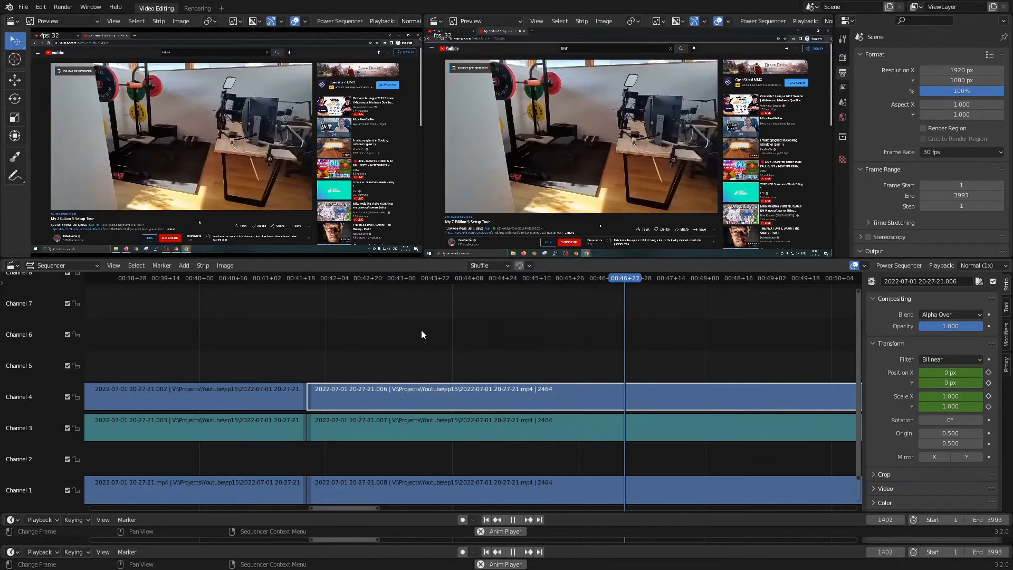
pyautogui.press('space')
pyautogui.scroll(-2, 596, 345)
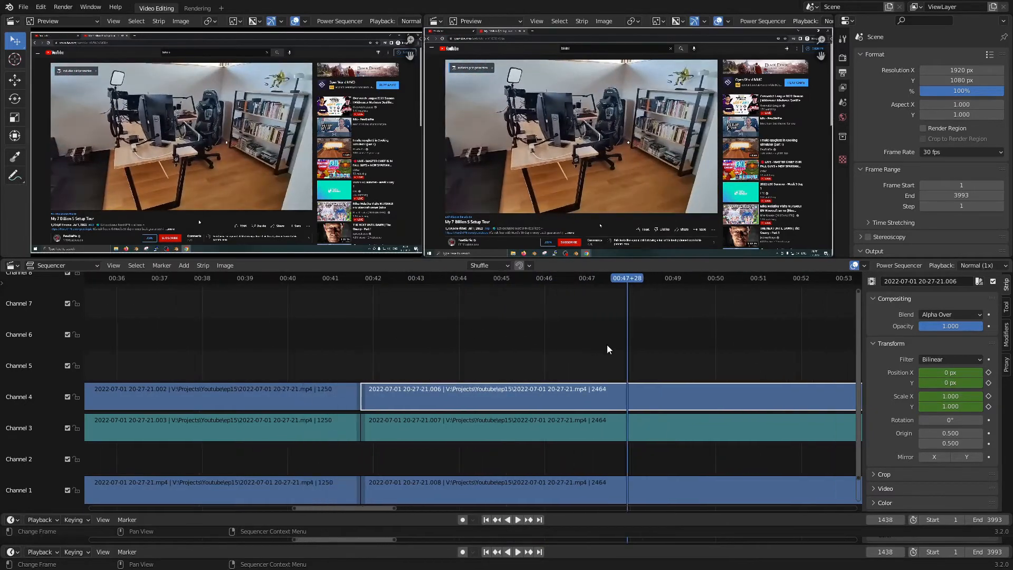
pyautogui.moveTo(606, 344); pyautogui.dragTo(412, 339, button='middle')
pyautogui.press('space')
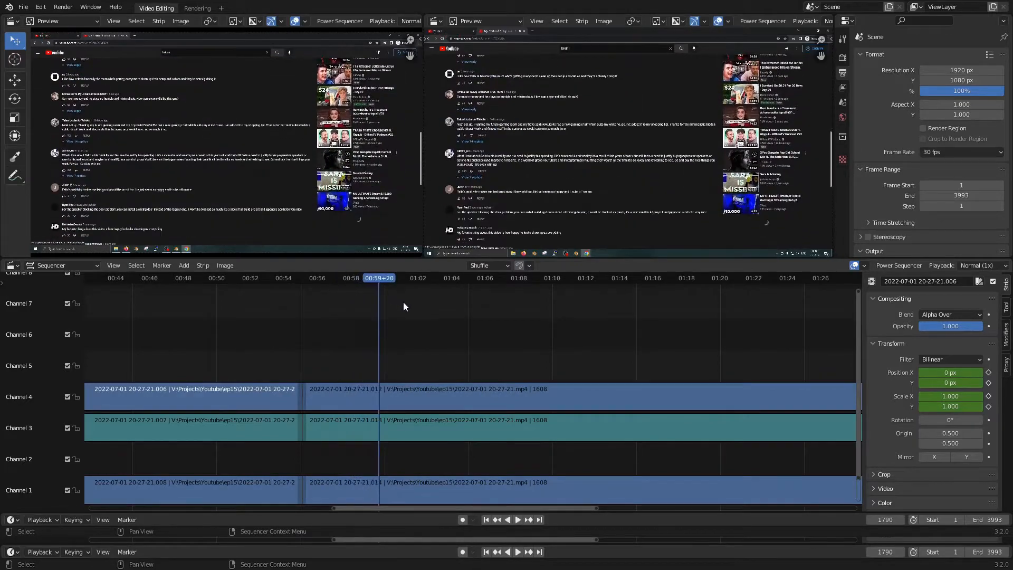
# Review the footage after the join at frame 1652, playing and scrubbing through the comments up to frame 2034.
pyautogui.moveTo(379, 280); pyautogui.dragTo(305, 287)
pyautogui.press('space')
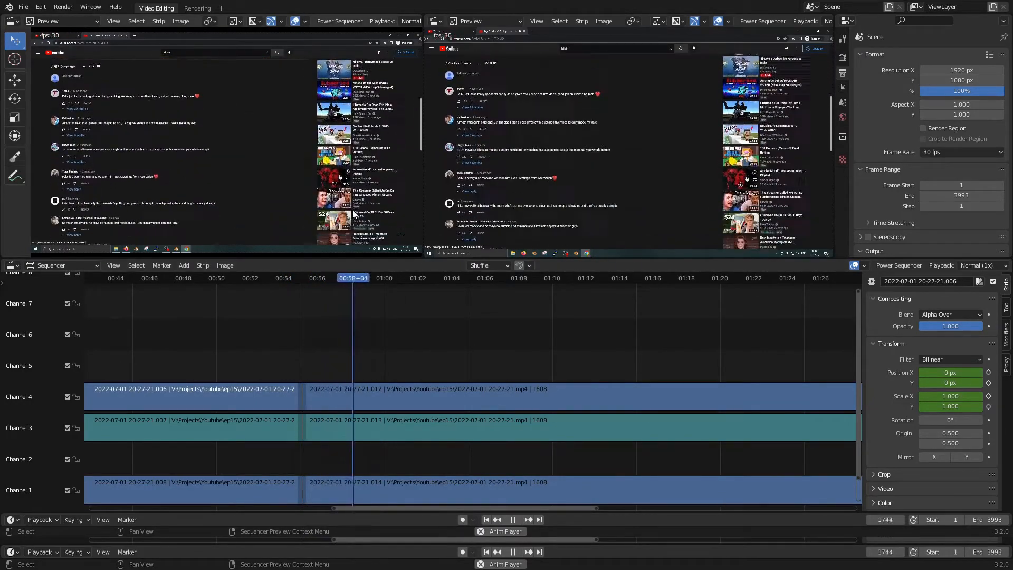
pyautogui.moveTo(376, 280); pyautogui.dragTo(302, 283)
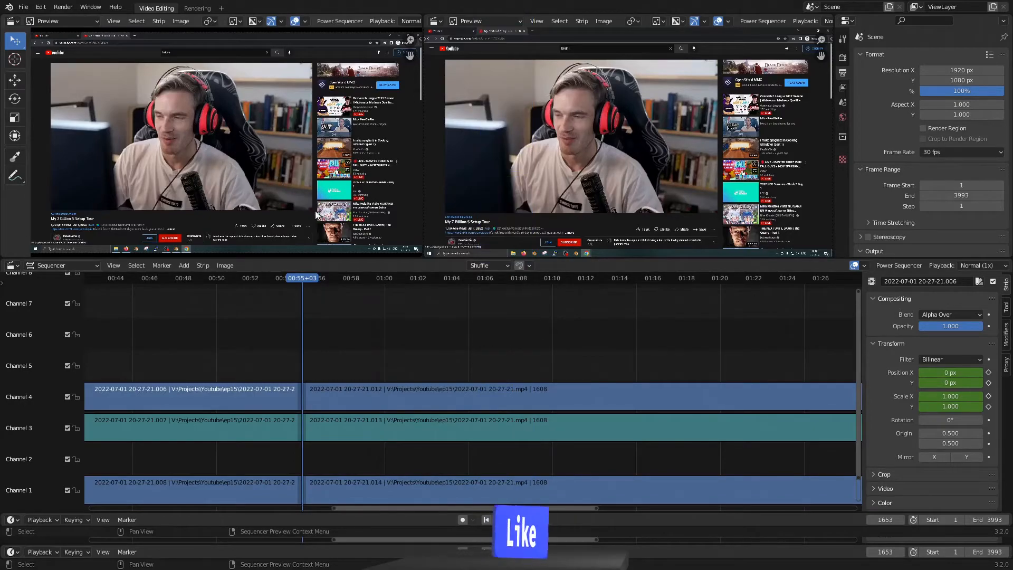
pyautogui.press('space')
pyautogui.moveTo(305, 278); pyautogui.dragTo(514, 274)
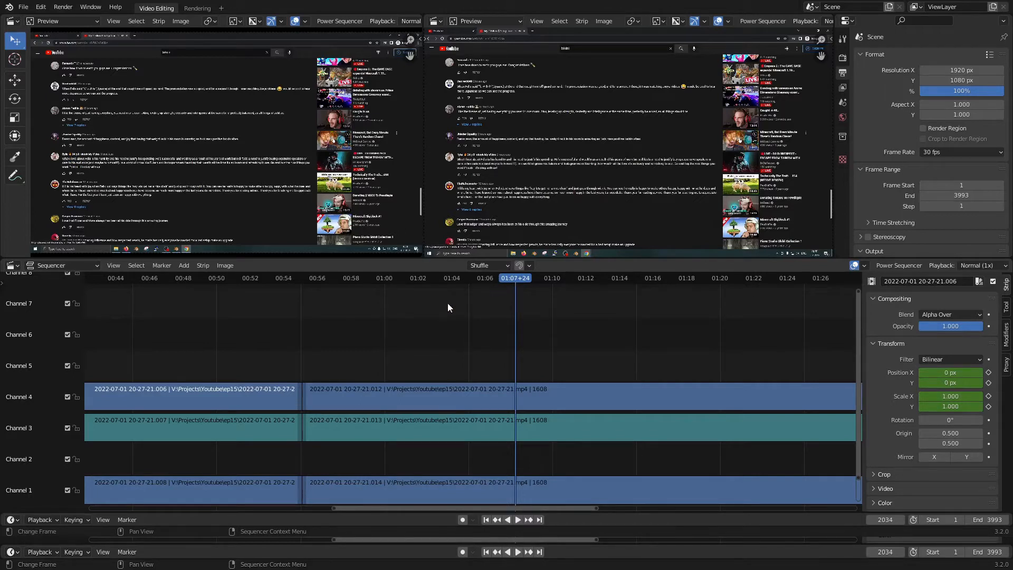
# Select the channel 4 strip after the second join and move the playhead to its first frame, 1652.
pyautogui.click(384, 393)
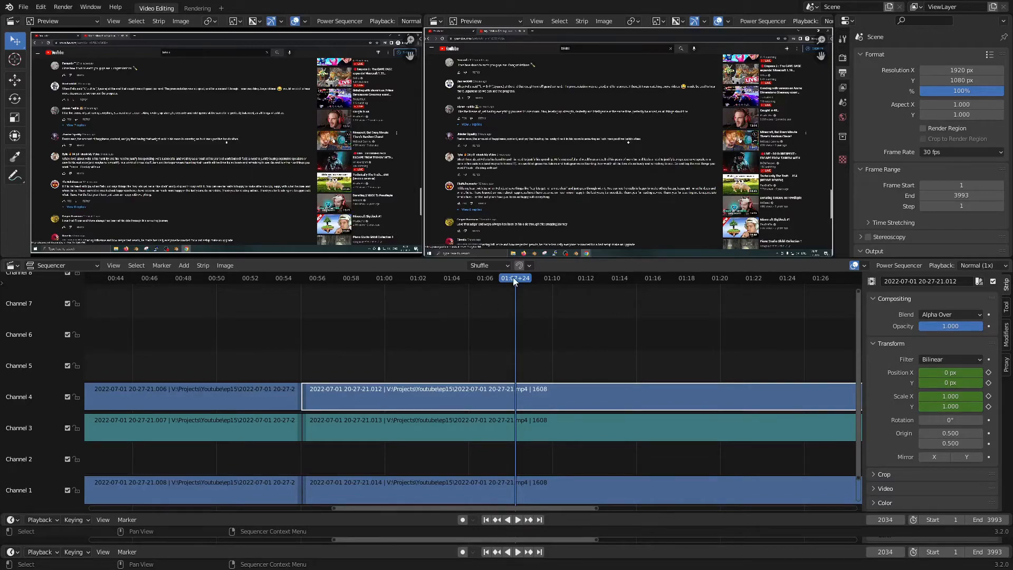
pyautogui.press('space')
pyautogui.moveTo(513, 277); pyautogui.dragTo(302, 289)
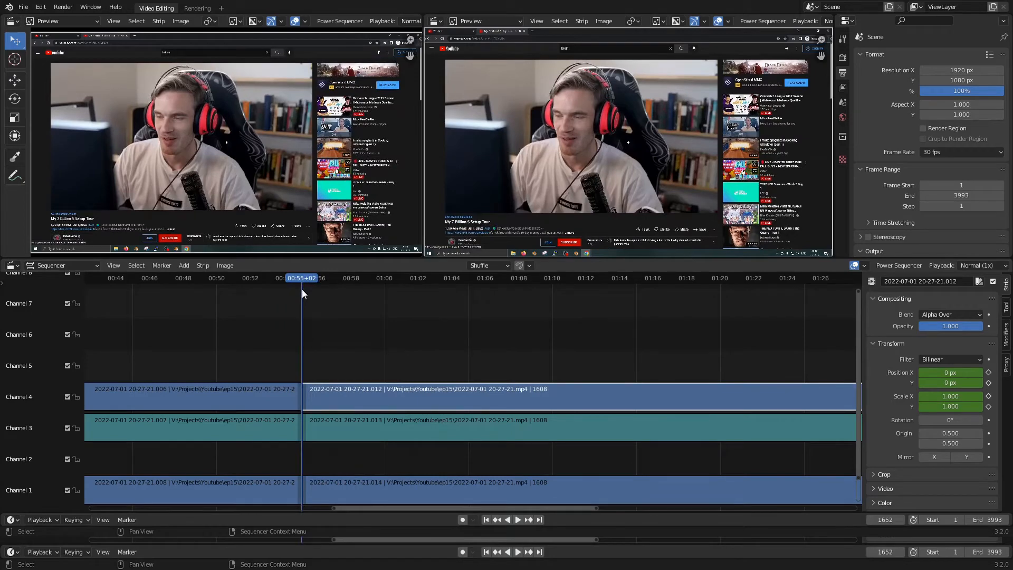
pyautogui.press('Left')
pyautogui.press('Left')
pyautogui.press('Left')
pyautogui.press('Left')
pyautogui.press('Left')
pyautogui.press('Left')
pyautogui.press('Left')
pyautogui.press('Left')
pyautogui.press('Left')
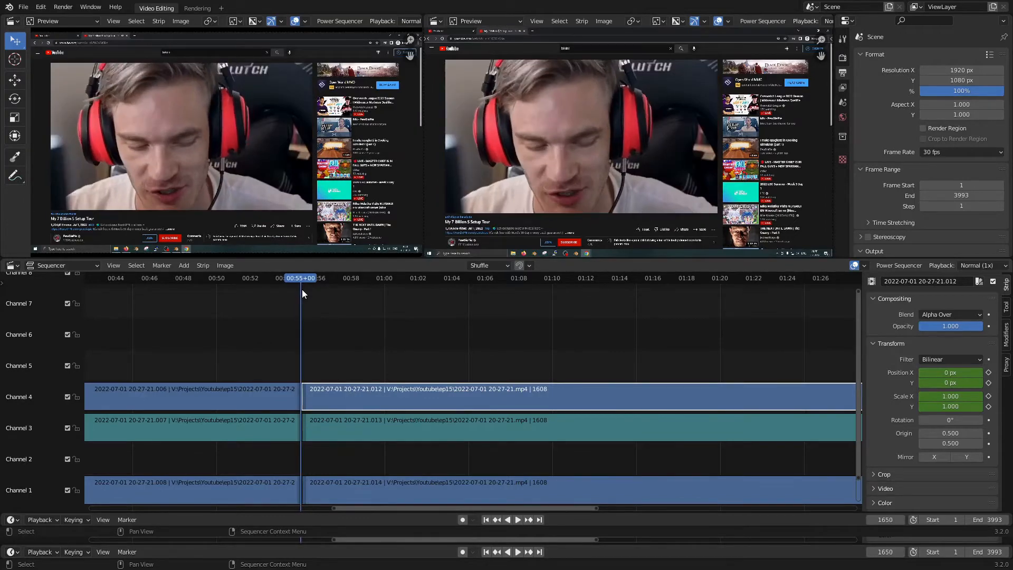
pyautogui.scroll(8, 280, 388)
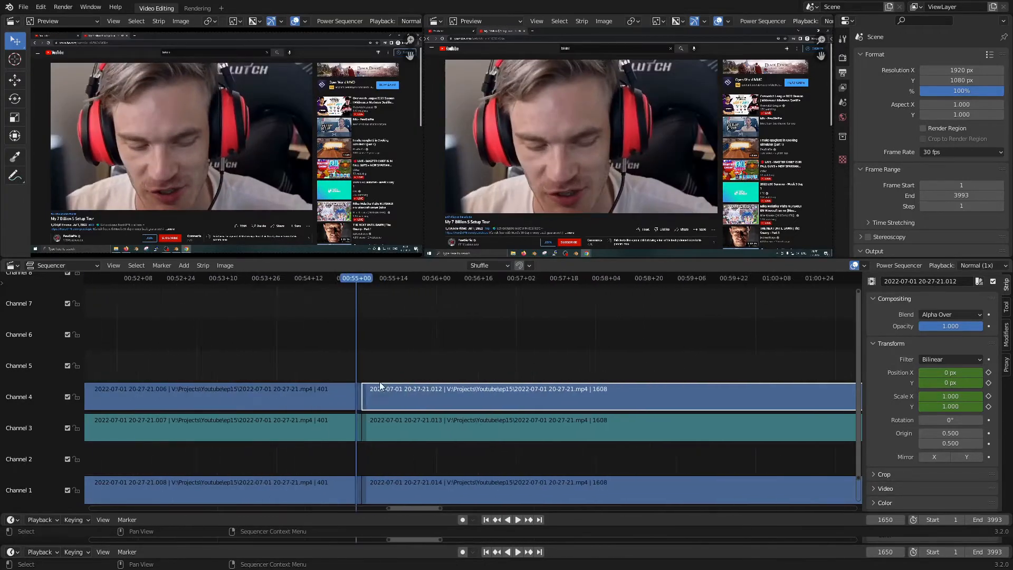
pyautogui.click(190, 280)
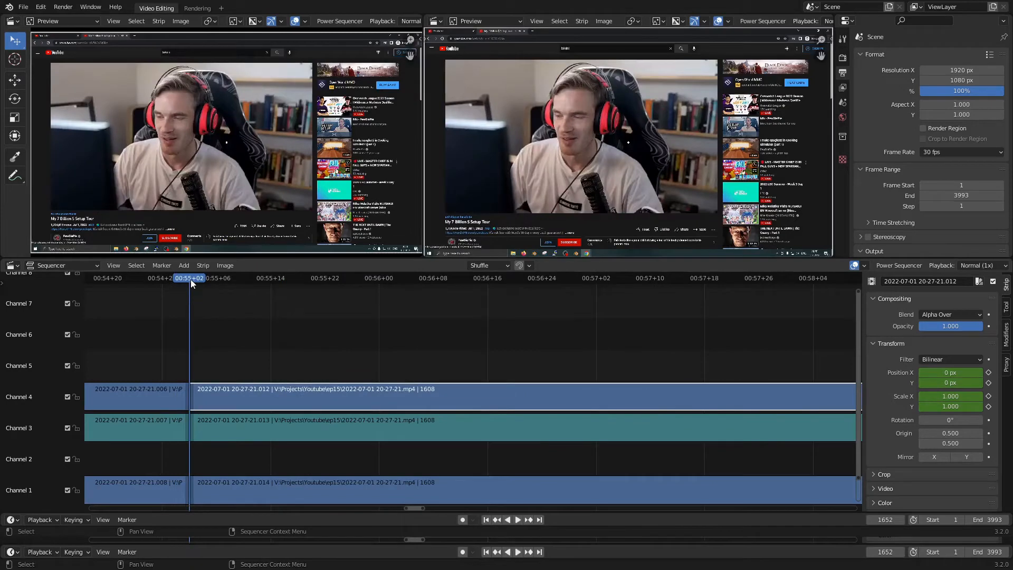
# Keyframe the strip's X and Y position and X and Y scale at frame 1652.
pyautogui.click(988, 372)
pyautogui.click(989, 382)
pyautogui.click(989, 395)
pyautogui.click(988, 406)
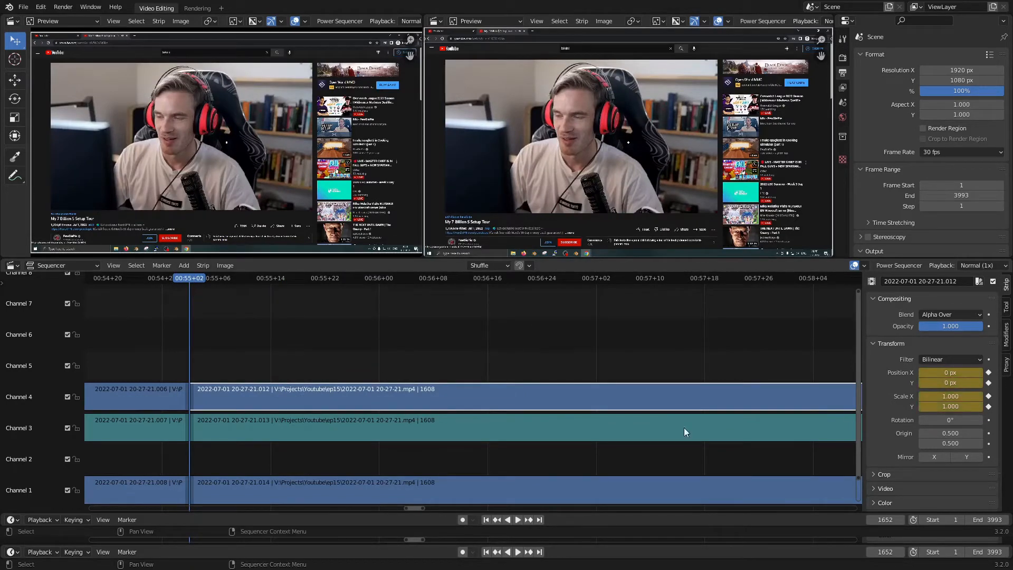
# At frame 1748, enlarge the channel 4 strip to about 2.66 and shift it so the pointed-at thumbnail comes into view.
pyautogui.click(196, 488)
pyautogui.click(218, 392)
pyautogui.moveTo(192, 277); pyautogui.dragTo(666, 282)
pyautogui.scroll(-4, 669, 315)
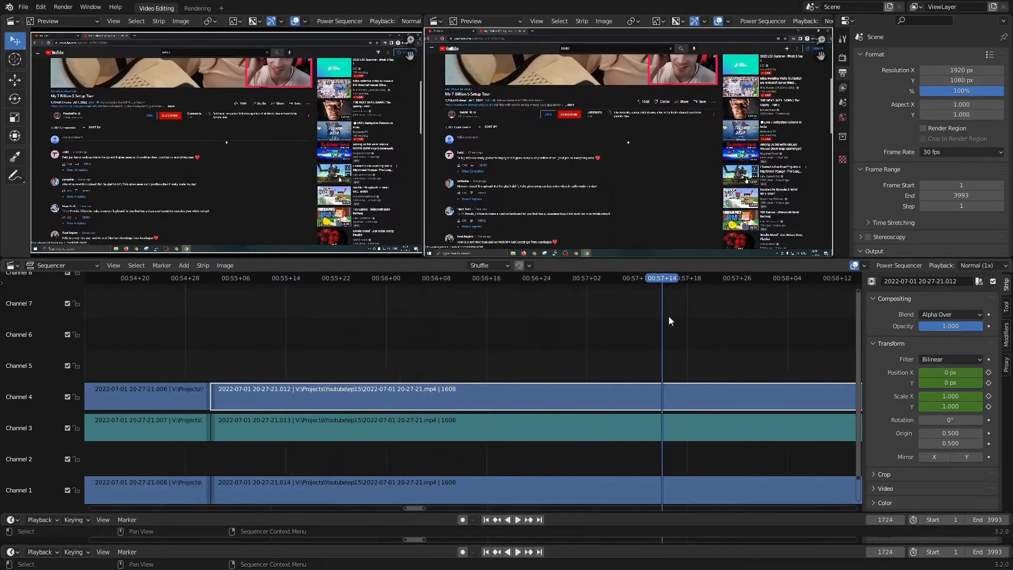
pyautogui.moveTo(558, 276); pyautogui.dragTo(629, 274)
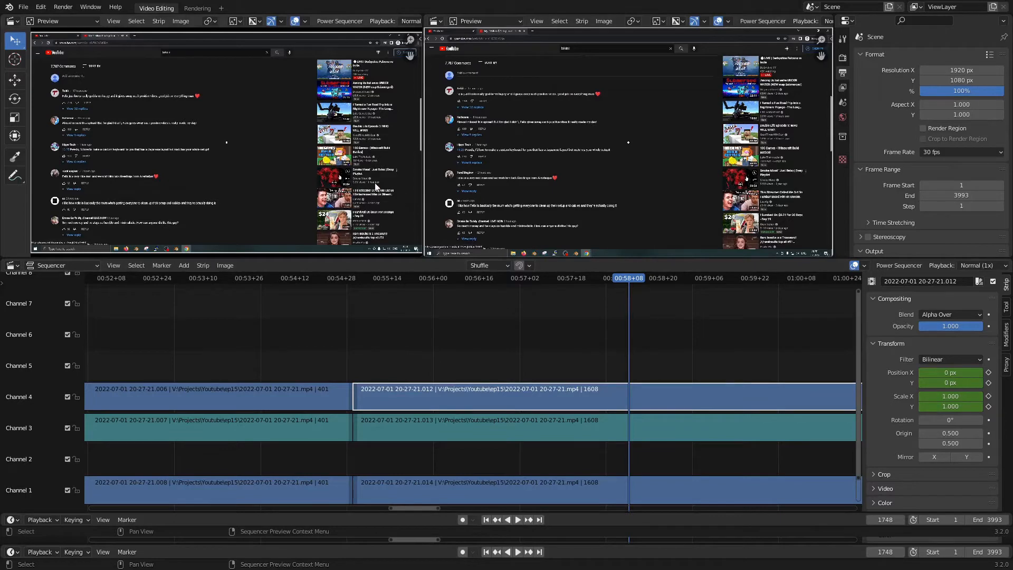
pyautogui.moveTo(362, 158); pyautogui.dragTo(245, 136)
pyautogui.press('s')
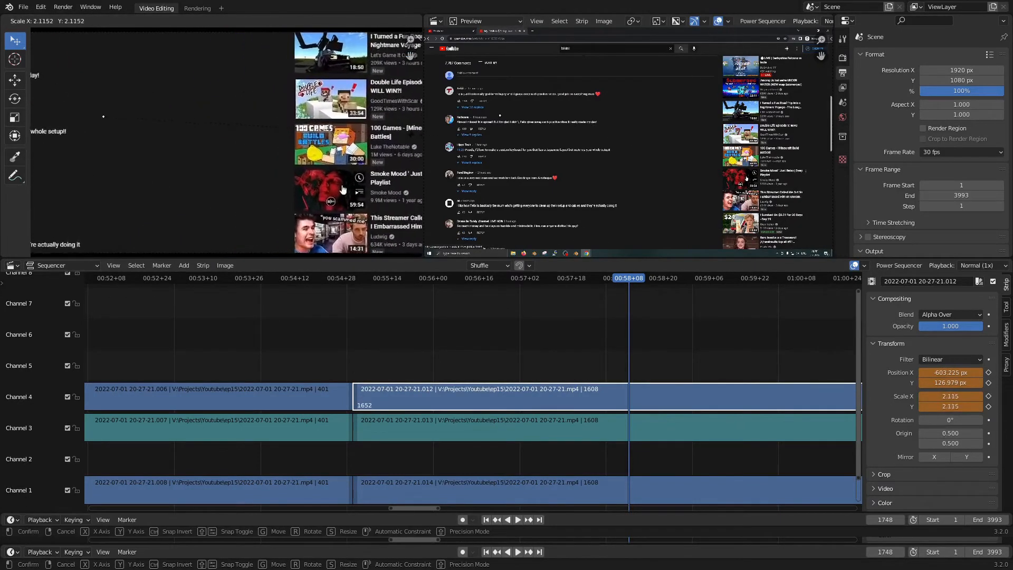
pyautogui.click(416, 139)
pyautogui.press('s')
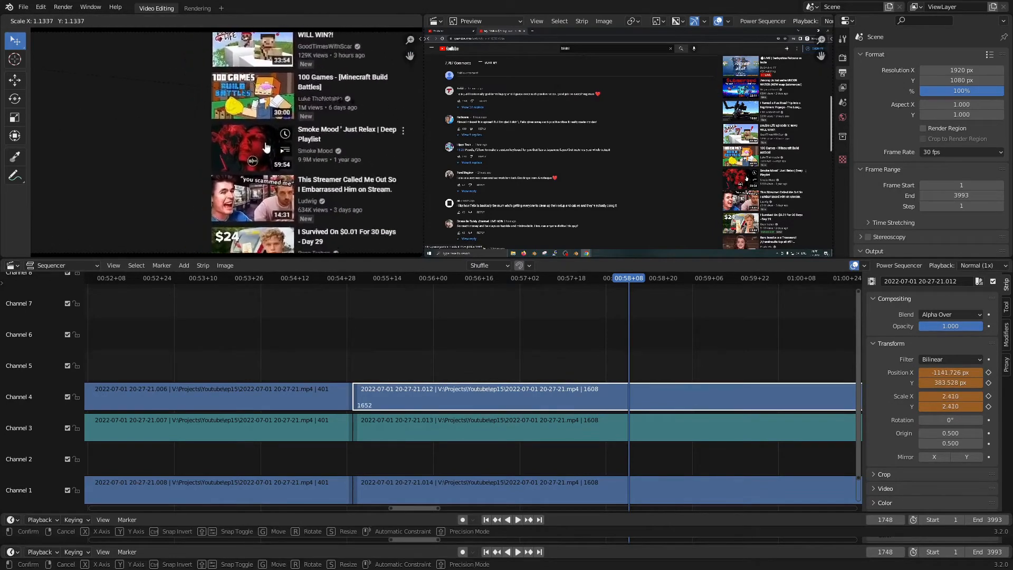
pyautogui.click(290, 154)
pyautogui.press('g')
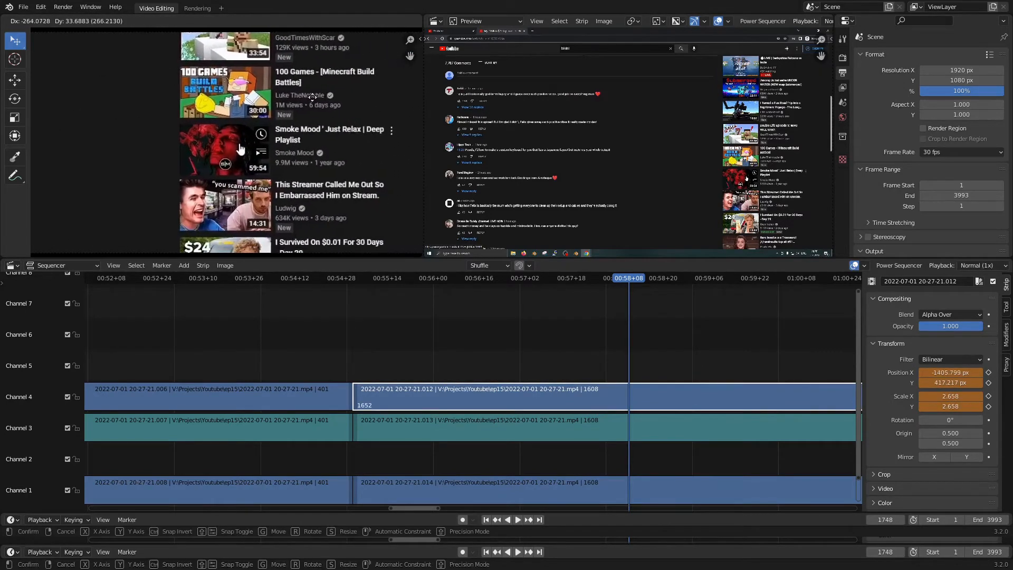
pyautogui.click(258, 155)
# Refine the zoom to scale 3.621 and position about X -2074 px, Y 552 px, and keyframe it at frame 1748.
pyautogui.press('s')
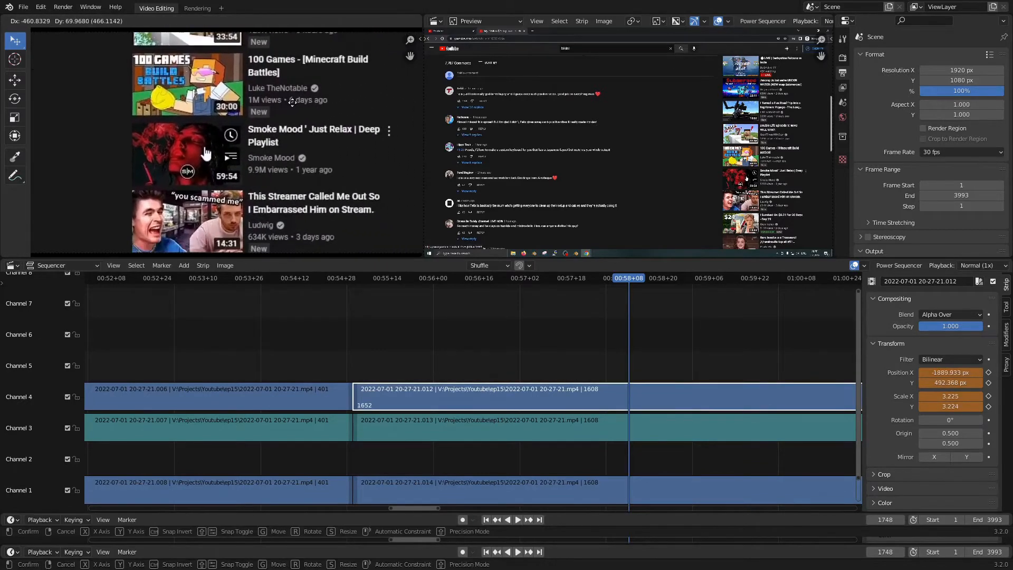
pyautogui.click(296, 107)
pyautogui.press('s')
pyautogui.click(352, 119)
pyautogui.press('g')
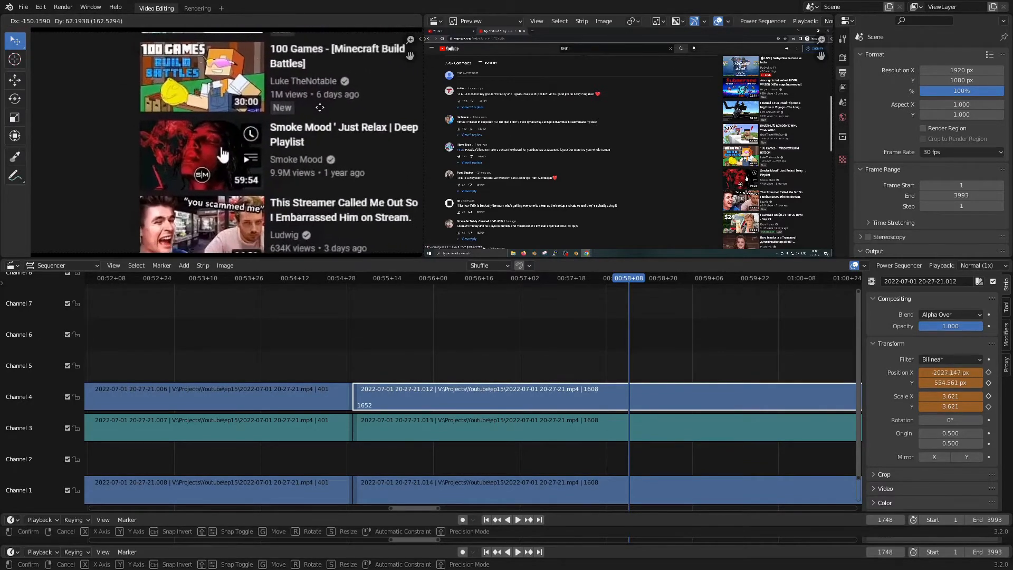
pyautogui.click(311, 108)
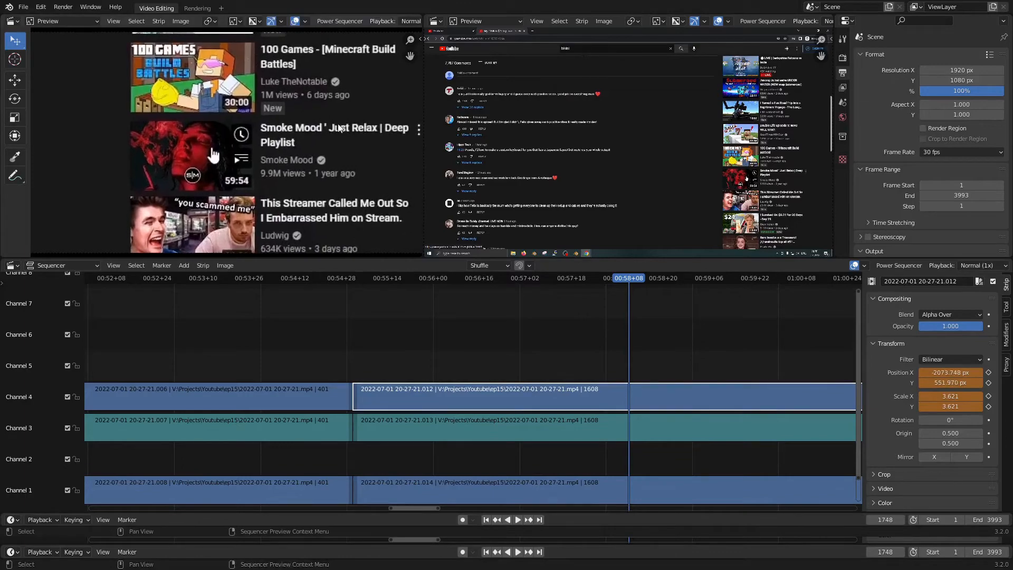
pyautogui.click(988, 406)
# Play back the new zoom from the strip's start and move the playhead to frame 1687.
pyautogui.moveTo(628, 281); pyautogui.dragTo(347, 283)
pyautogui.press('space')
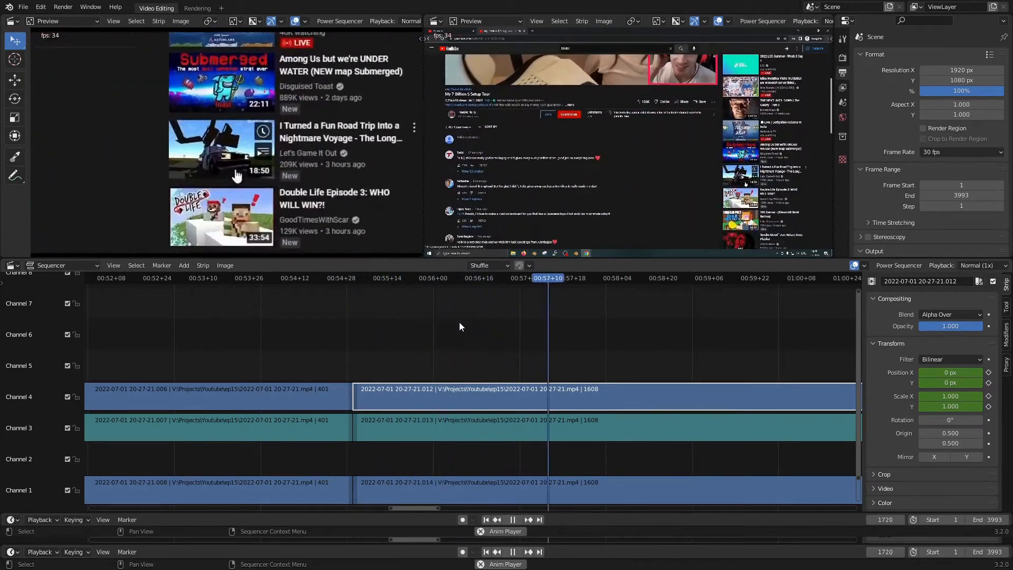
pyautogui.click(464, 278)
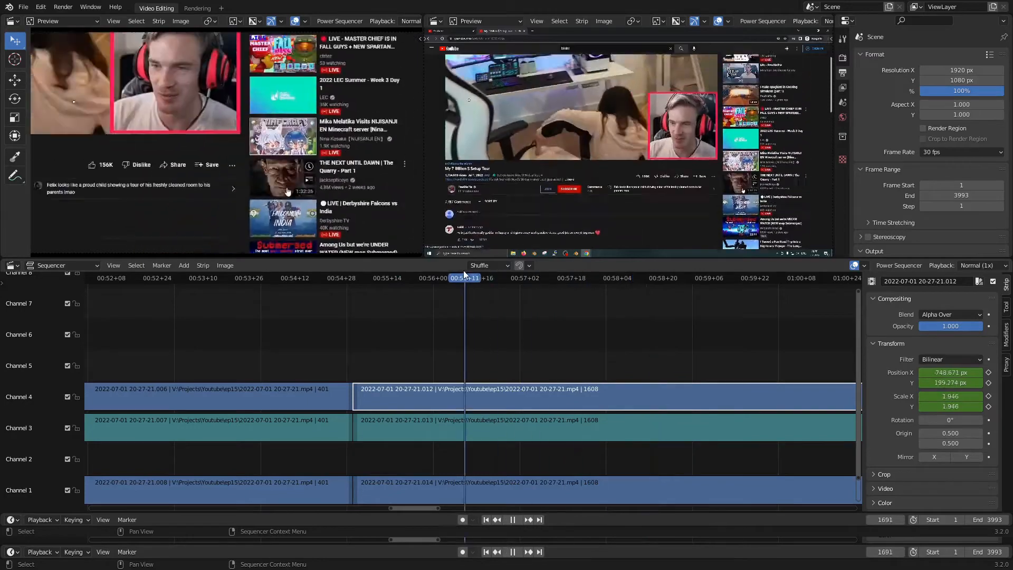
pyautogui.moveTo(464, 274); pyautogui.dragTo(352, 274)
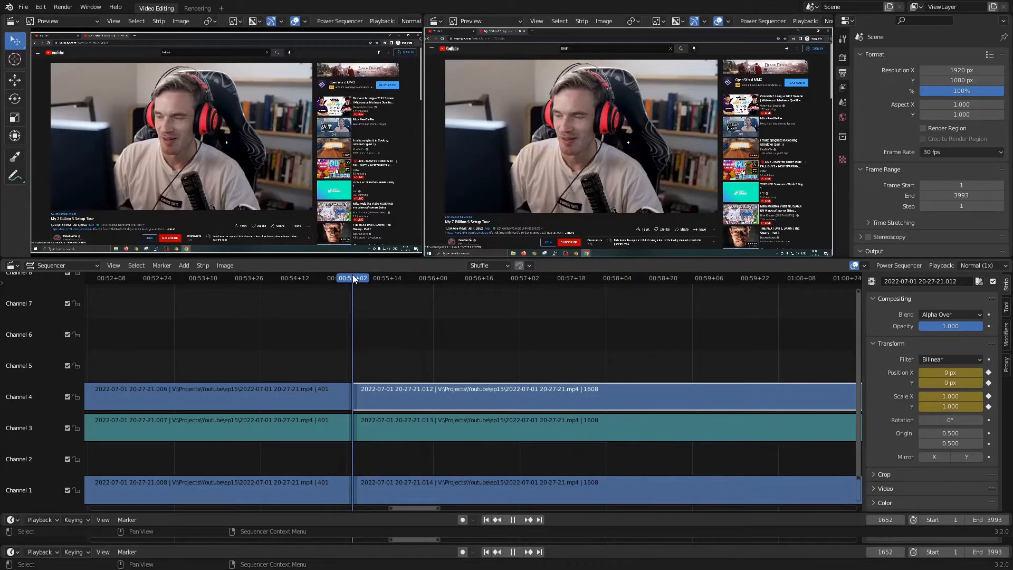
pyautogui.moveTo(353, 274); pyautogui.dragTo(452, 279)
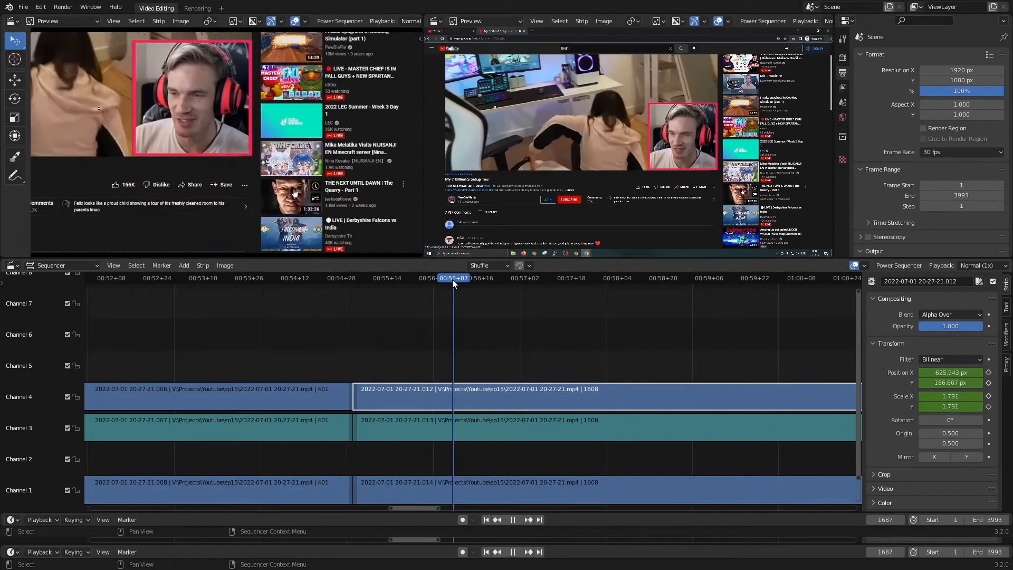
# Reset the channel 4 strip to position 0, 0 px and scale 1.000, and keyframe all four values at frame 1687.
pyautogui.moveTo(962, 372); pyautogui.dragTo(962, 382)
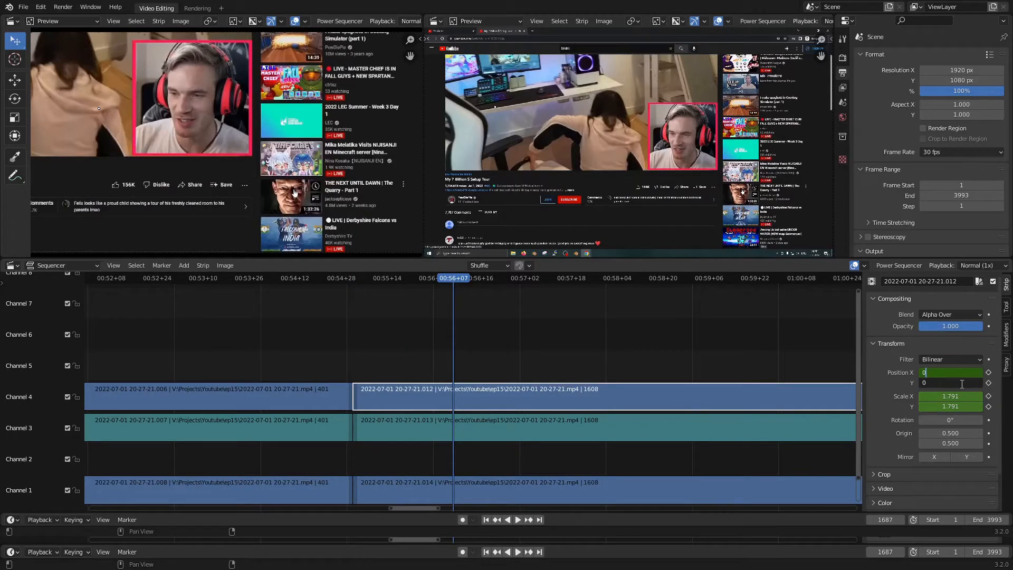
pyautogui.press('Return')
pyautogui.moveTo(959, 396); pyautogui.dragTo(959, 407)
pyautogui.press('Return')
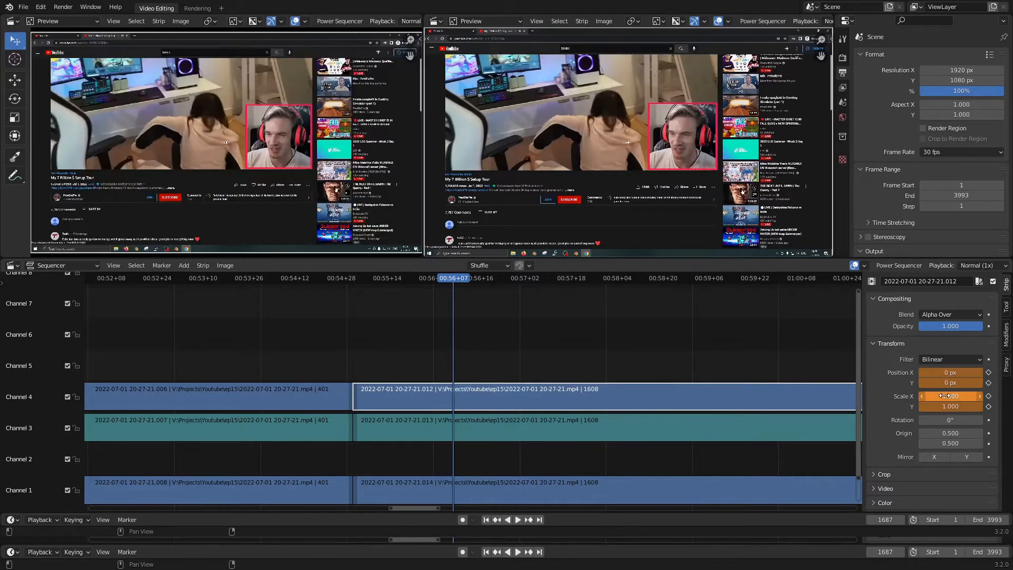
pyautogui.click(989, 383)
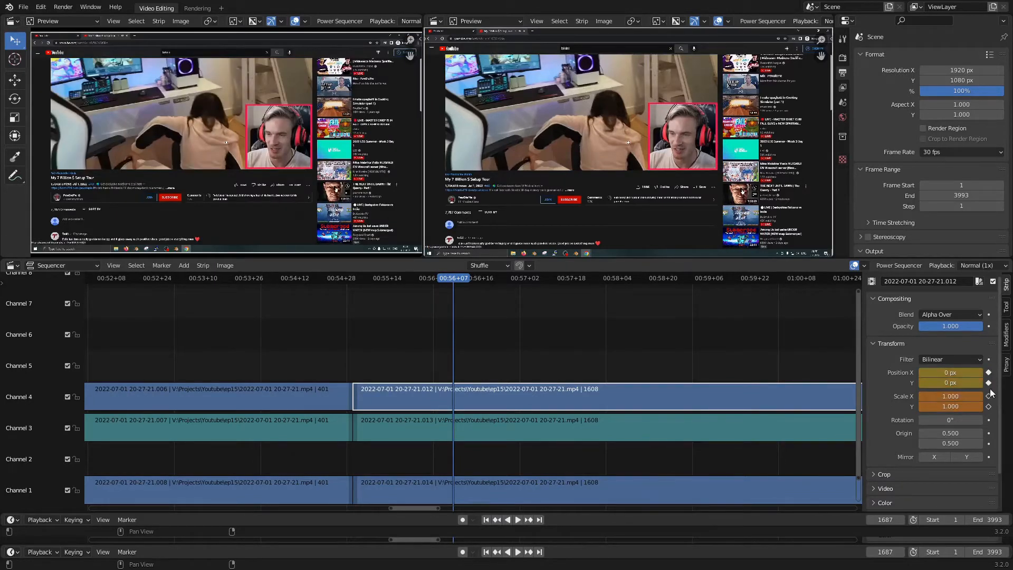
pyautogui.click(989, 396)
pyautogui.click(989, 406)
# Play the strip from its start to check the zoom timing and where the pointer moves next.
pyautogui.moveTo(453, 280); pyautogui.dragTo(348, 286)
pyautogui.press('space')
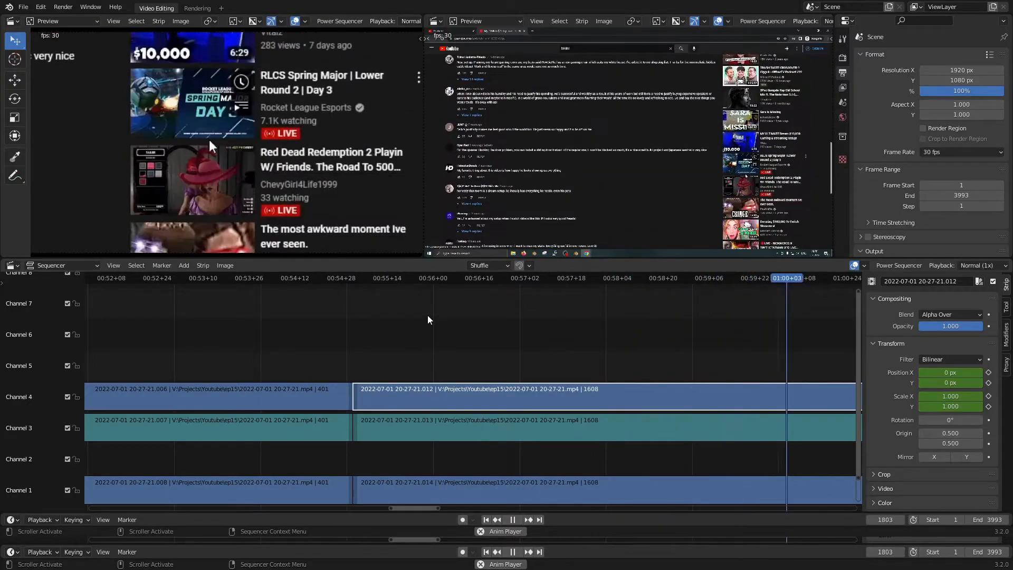
pyautogui.press('space')
pyautogui.scroll(-17, 559, 354)
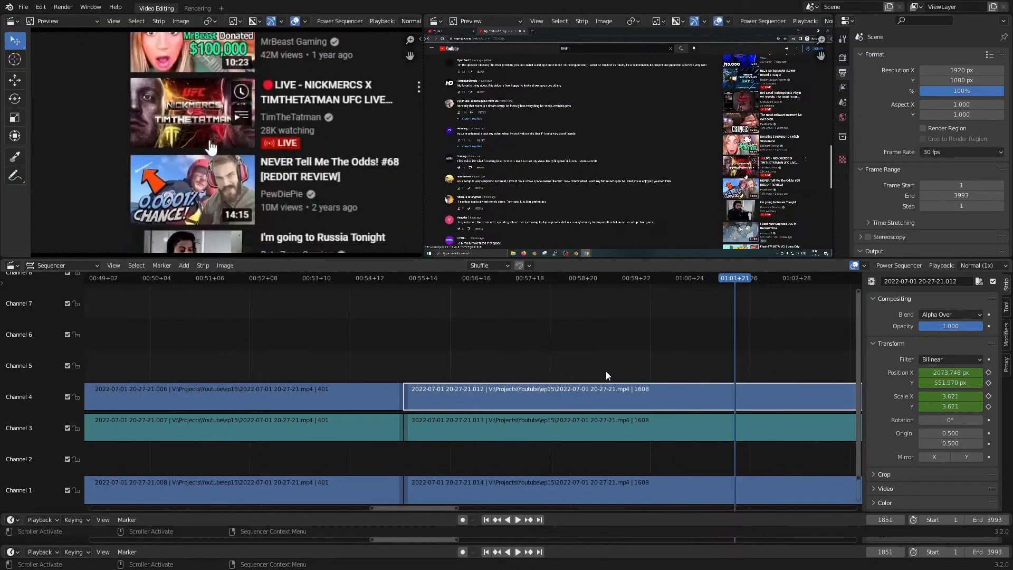
pyautogui.moveTo(657, 362); pyautogui.dragTo(363, 358, button='middle')
pyautogui.press('space')
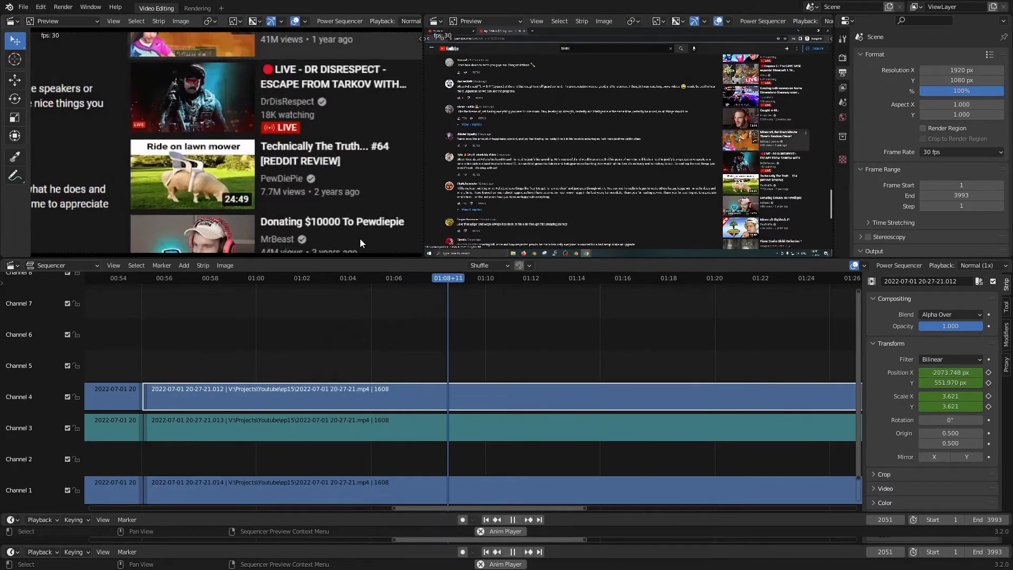
pyautogui.press('space')
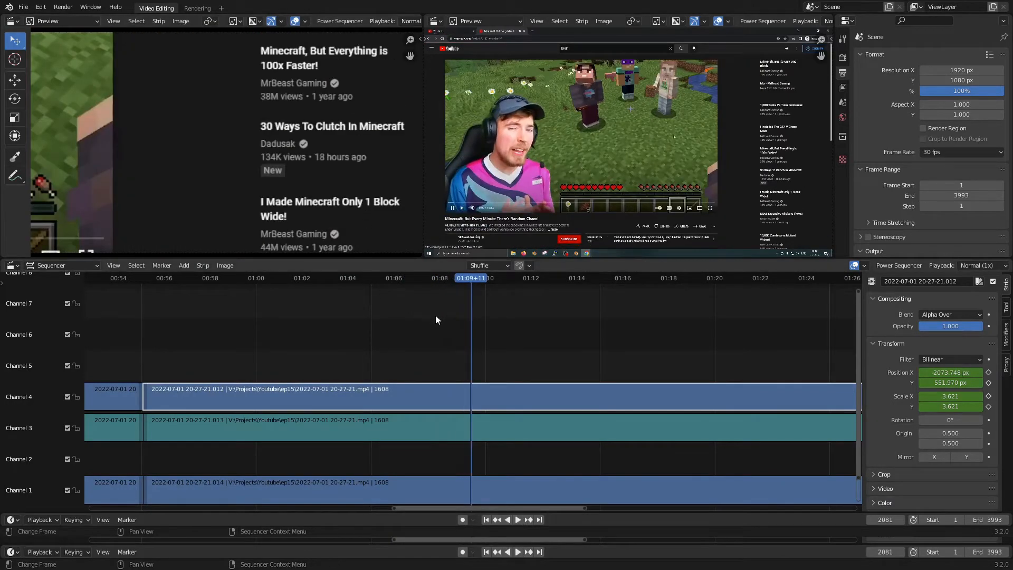
# At frame 2023, shift the strip to X -2177.306 px, Y -59.602 px to frame the pointed-at thumbnail, and keyframe position and scale.
pyautogui.moveTo(466, 283); pyautogui.dragTo(426, 277)
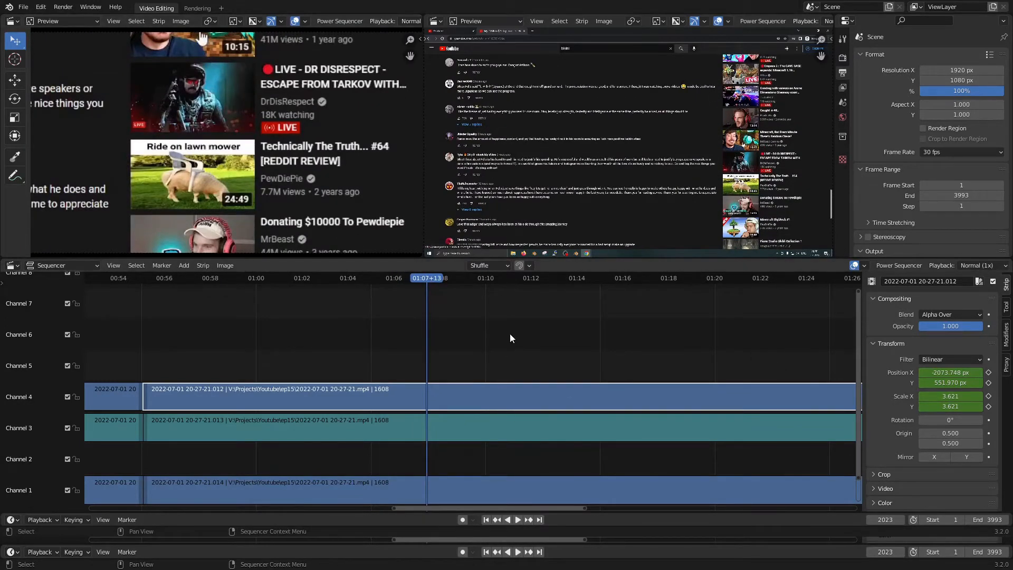
pyautogui.moveTo(276, 93); pyautogui.dragTo(255, 219)
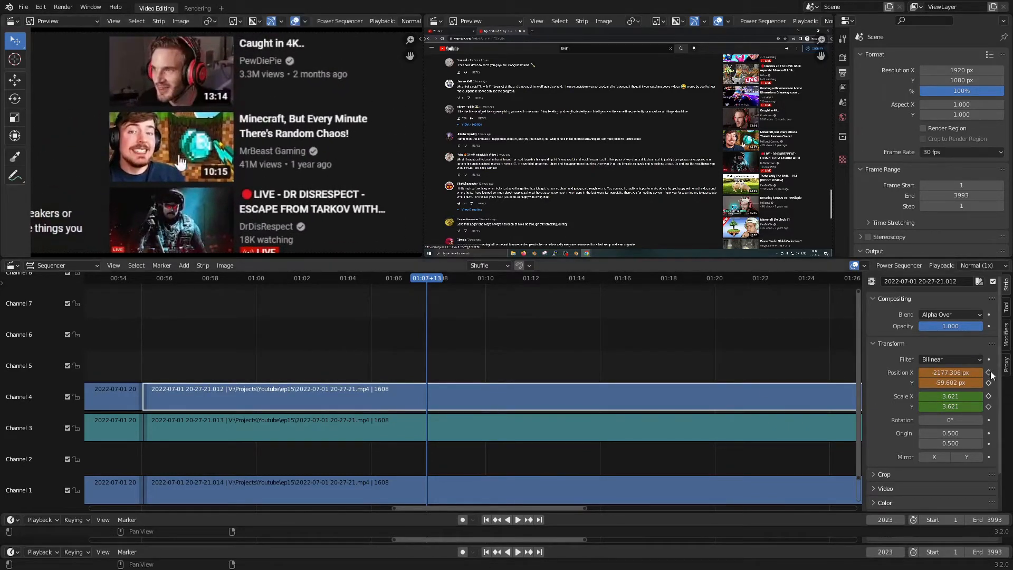
pyautogui.click(988, 396)
pyautogui.click(988, 406)
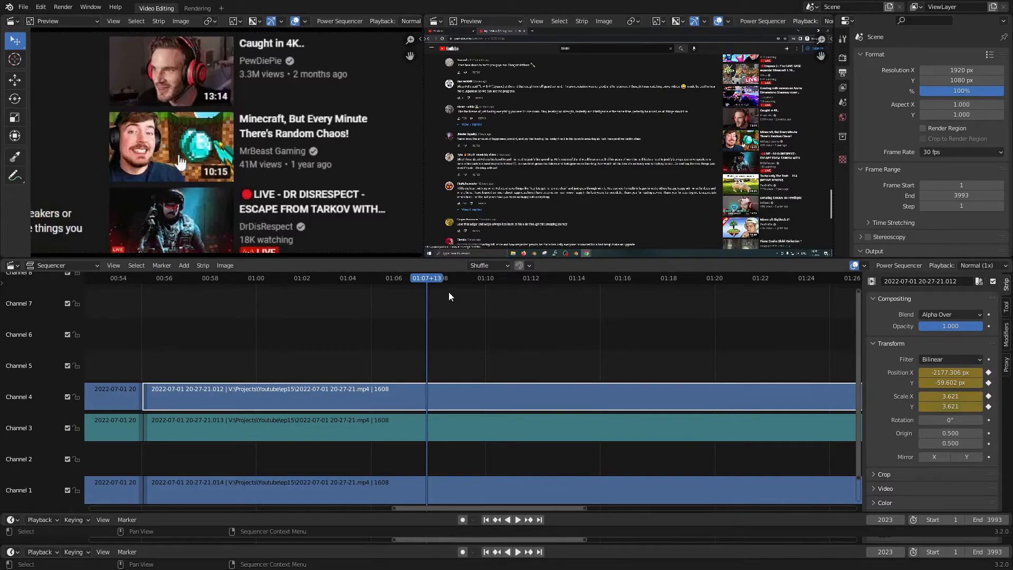
# Play back the pan to the thumbnail and the page change that follows it.
pyautogui.moveTo(422, 279); pyautogui.dragTo(355, 279)
pyautogui.press('space')
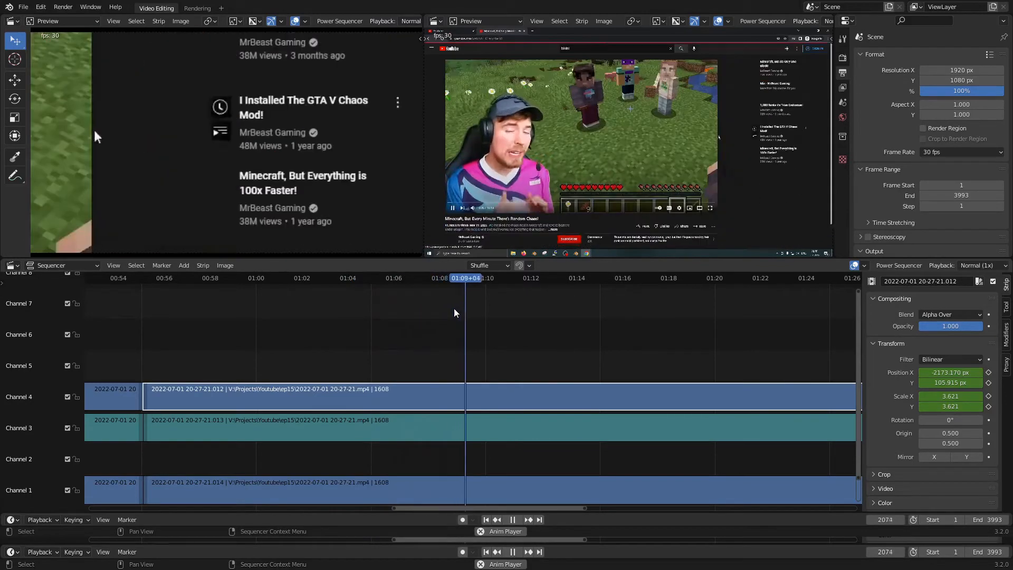
pyautogui.press('space')
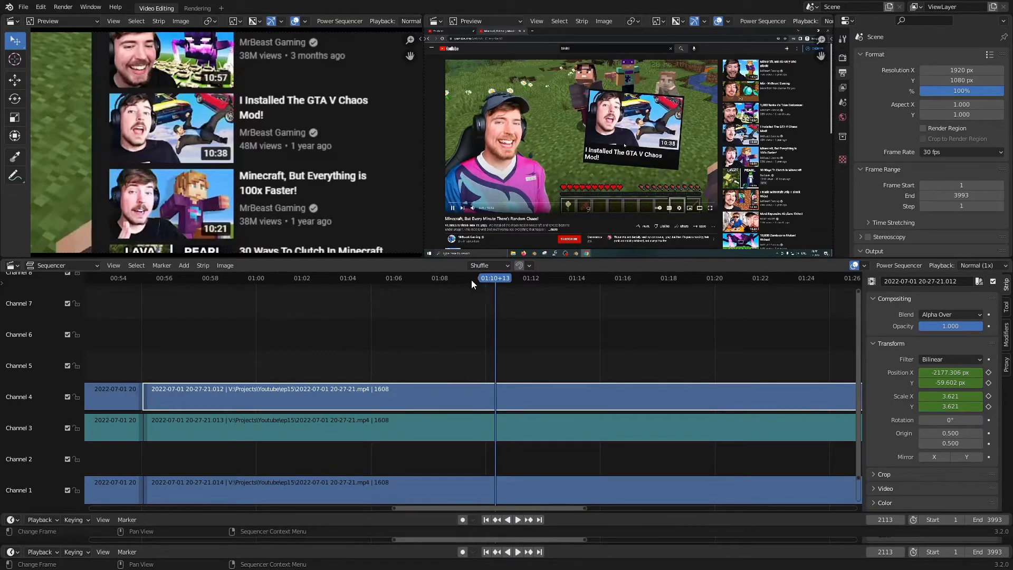
pyautogui.moveTo(495, 278); pyautogui.dragTo(450, 280)
pyautogui.press('space')
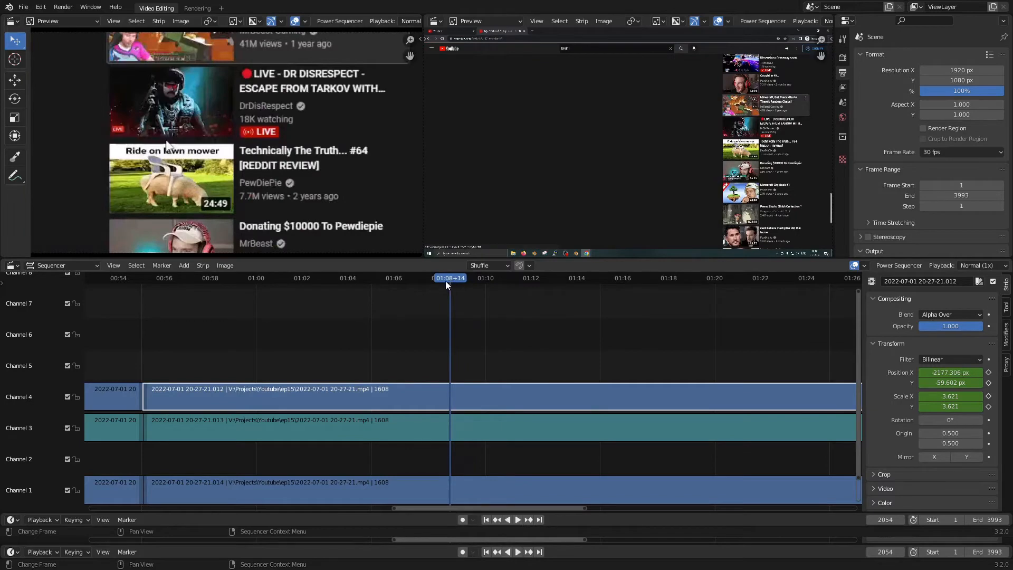
# Split the strips on channels 1, 3 and 4 at frame 2051, just before the page changes.
pyautogui.moveTo(445, 280)
pyautogui.mouseDown()
pyautogui.moveTo(460, 277)
pyautogui.moveTo(448, 276)
pyautogui.mouseUp()
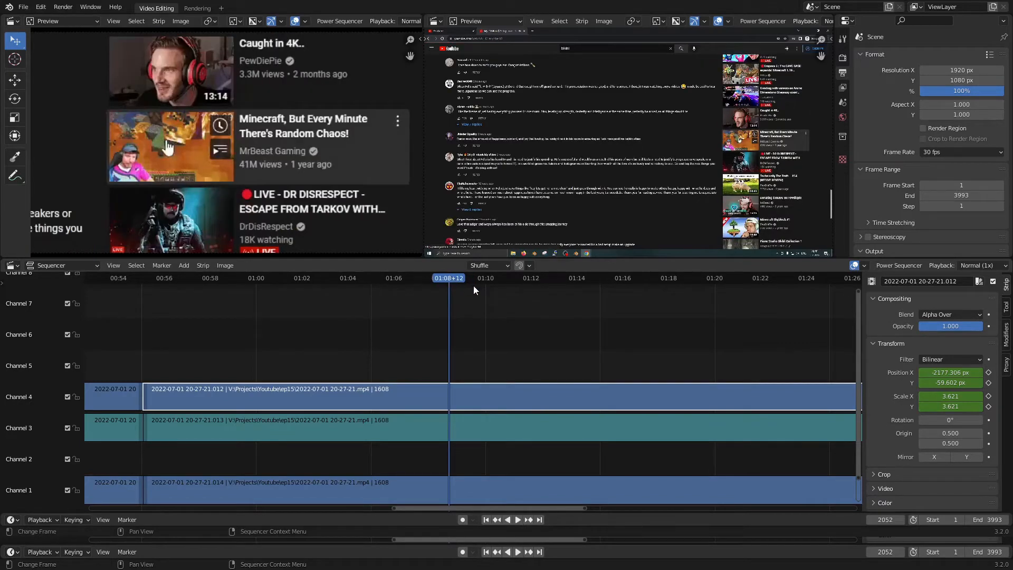
pyautogui.press('Right')
pyautogui.press('Right')
pyautogui.press('Left')
pyautogui.press('Left')
pyautogui.press('Left')
pyautogui.press('Left')
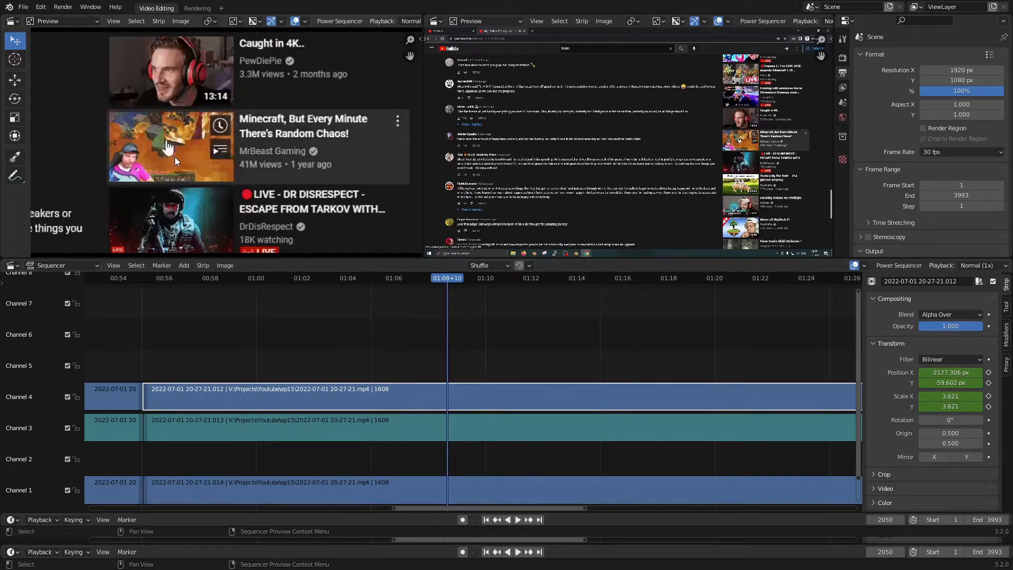
pyautogui.press('Right')
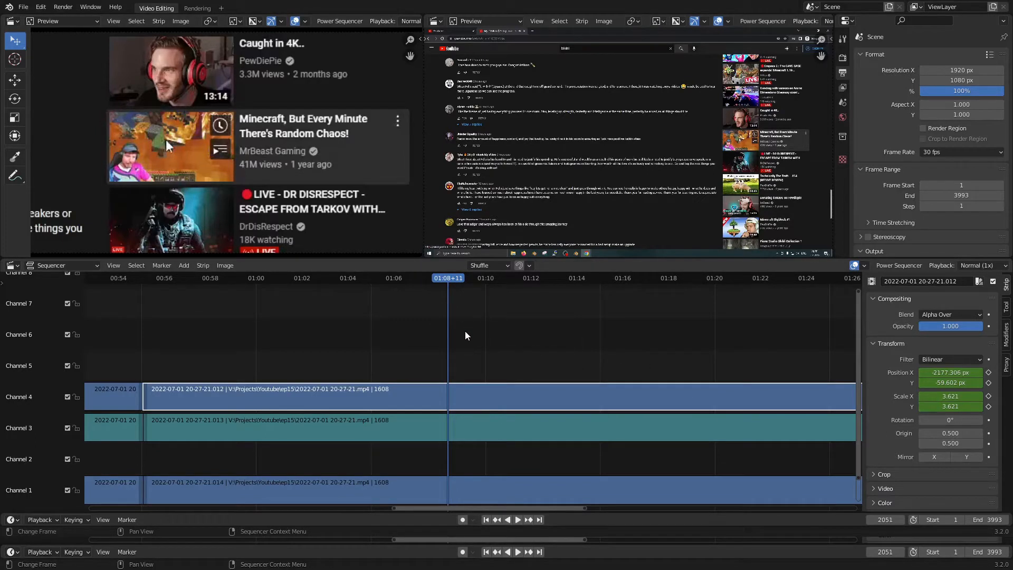
pyautogui.moveTo(431, 354); pyautogui.dragTo(467, 506)
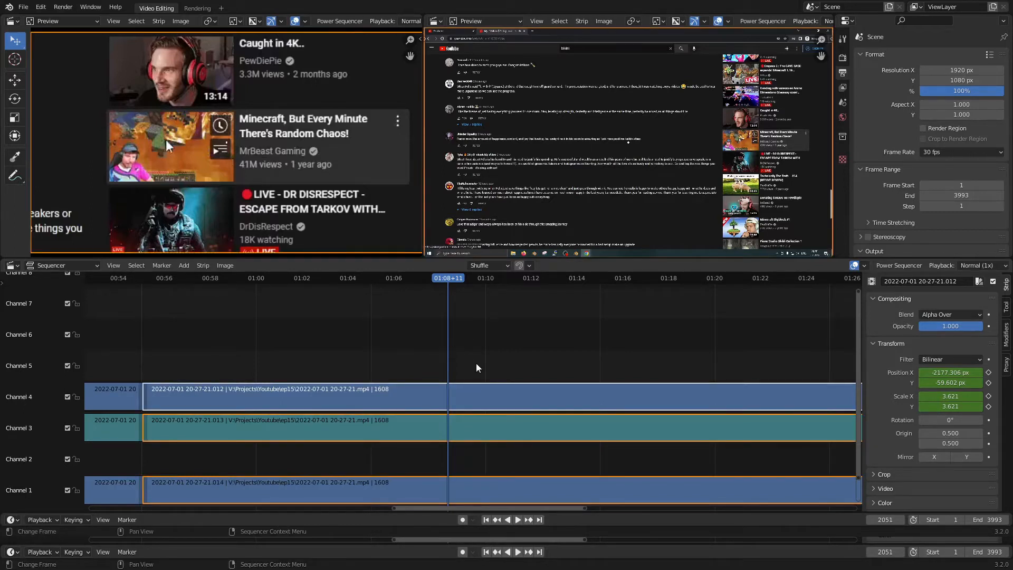
pyautogui.press('k')
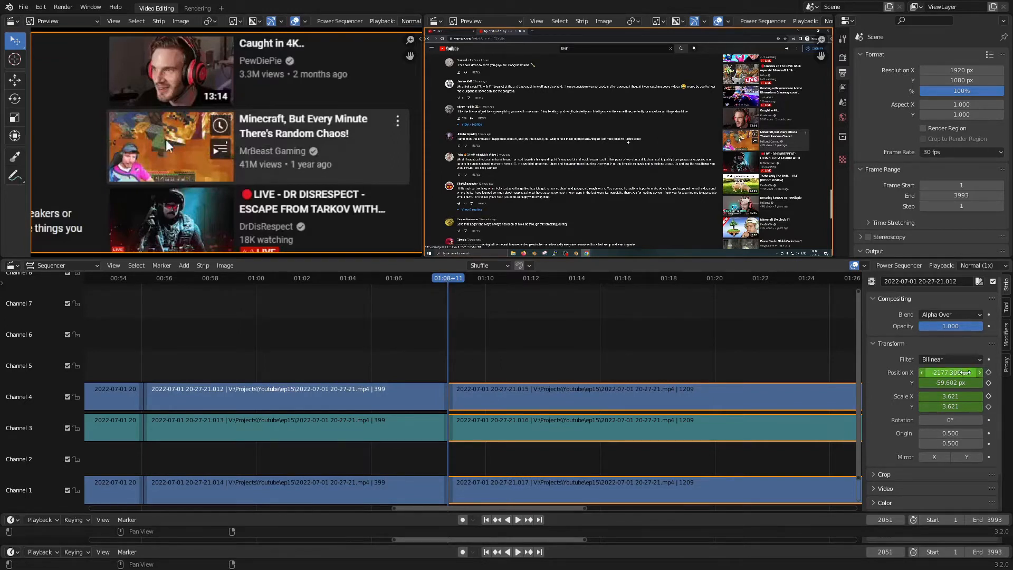
# Keyframe the X and Y position and scale of the channel 4 strip before the cut at frame 2051.
pyautogui.click(989, 373)
pyautogui.click(989, 382)
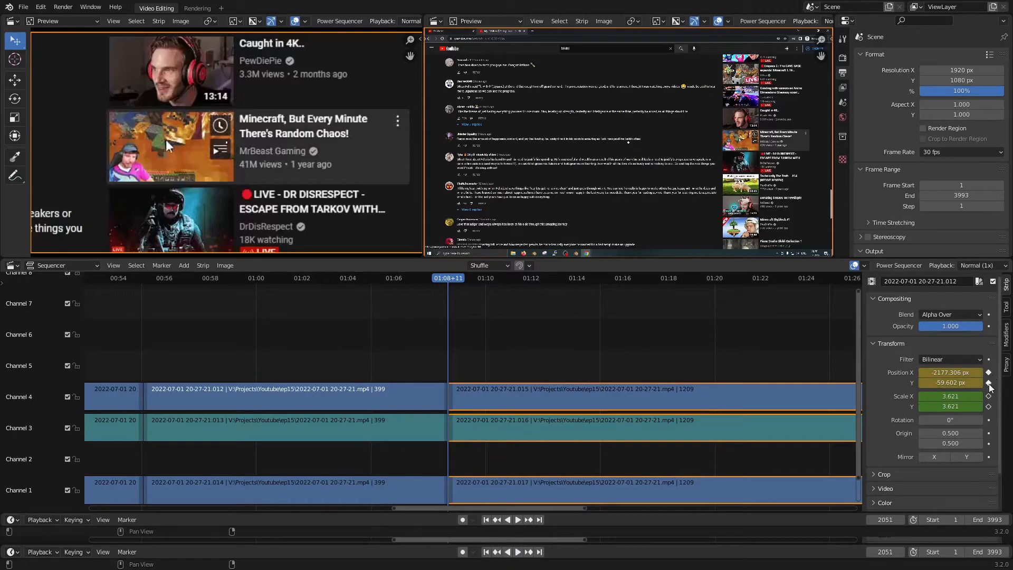
pyautogui.click(988, 396)
pyautogui.click(989, 406)
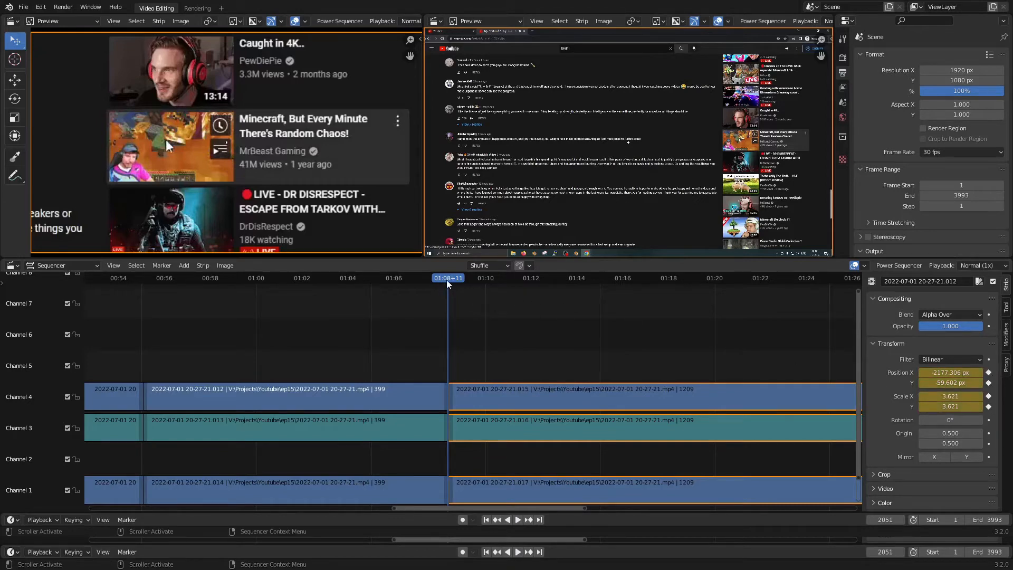
# Find the frame where the new video's picture first shows and split the strips on channels 1, 3 and 4 there, at frame 2062.
pyautogui.press('space')
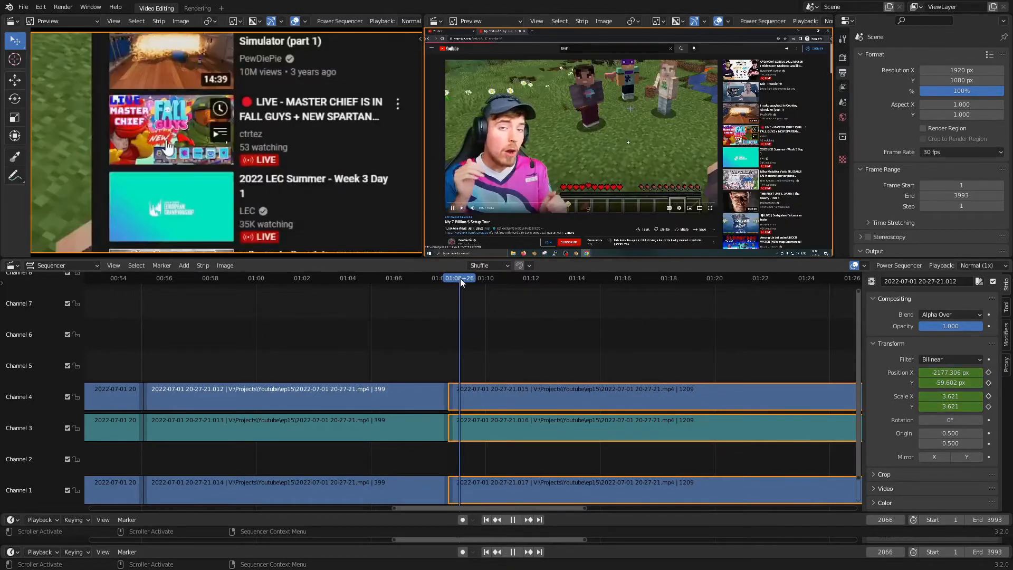
pyautogui.moveTo(461, 279); pyautogui.dragTo(457, 280)
pyautogui.press('Right')
pyautogui.press('Left')
pyautogui.press('Right')
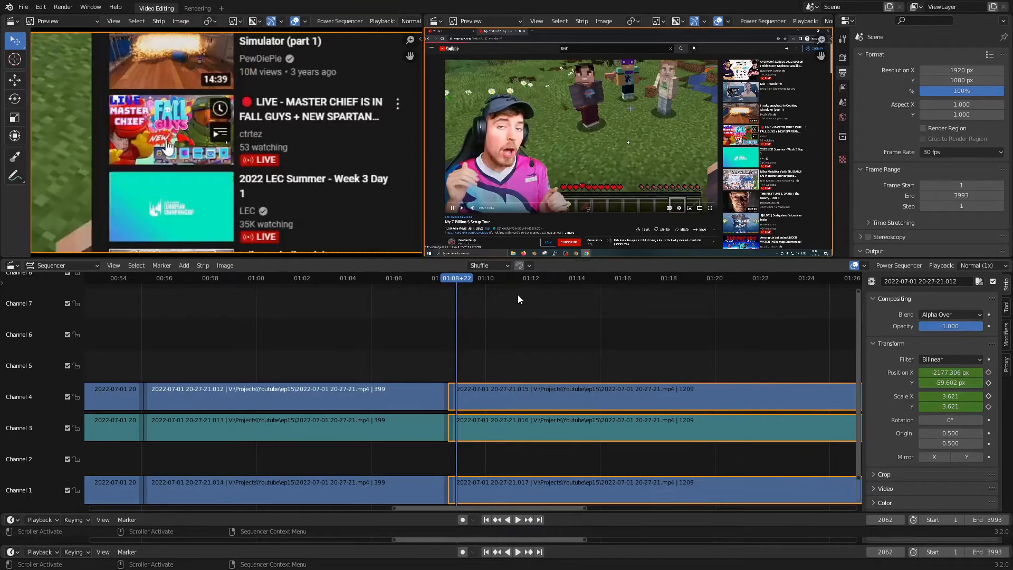
pyautogui.press('Left')
pyautogui.press('Left')
pyautogui.press('Left')
pyautogui.press('Right')
pyautogui.press('Right')
pyautogui.press('Right')
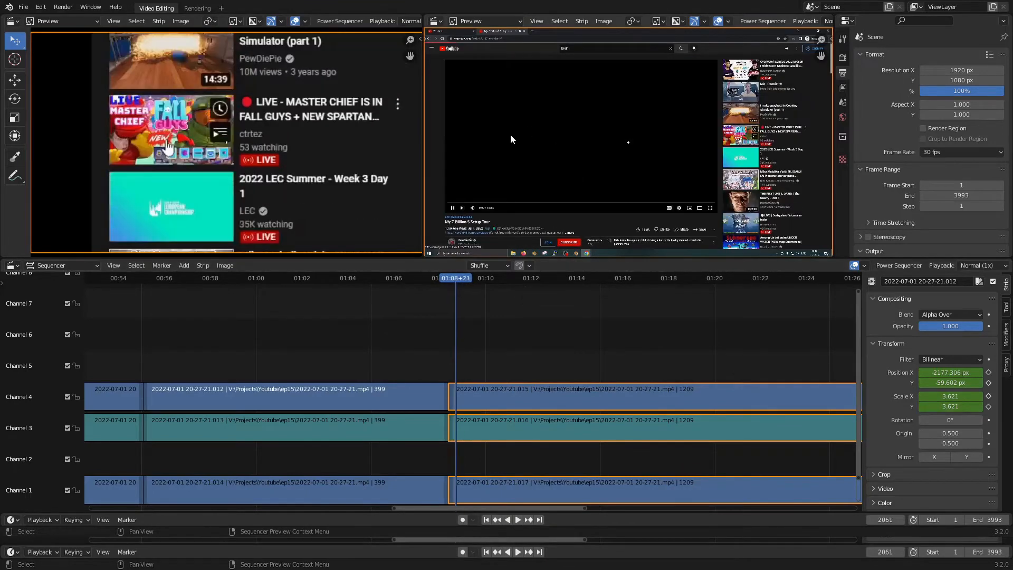
pyautogui.press('Left')
pyautogui.press('Left')
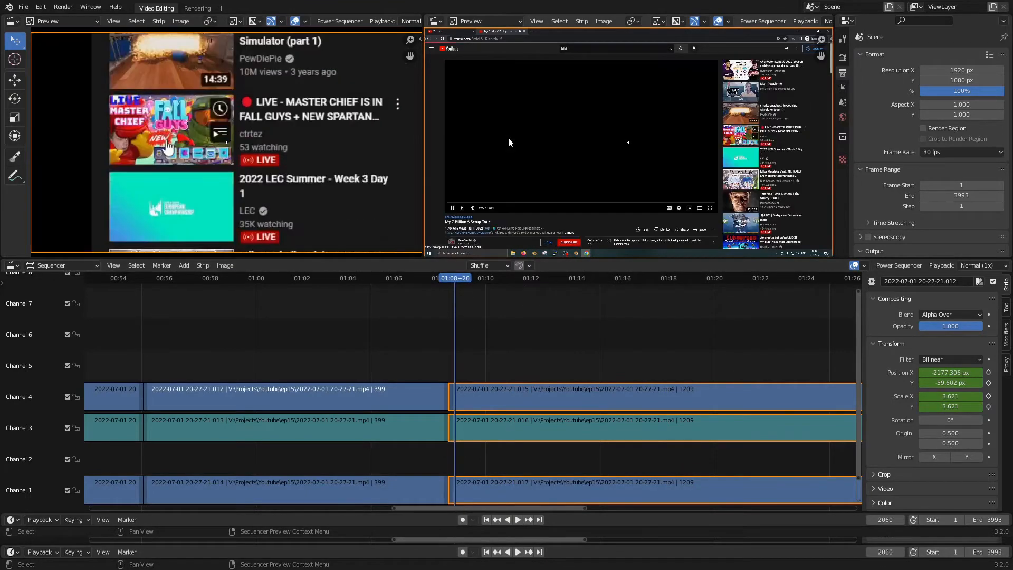
pyautogui.press('Right')
pyautogui.press('Right')
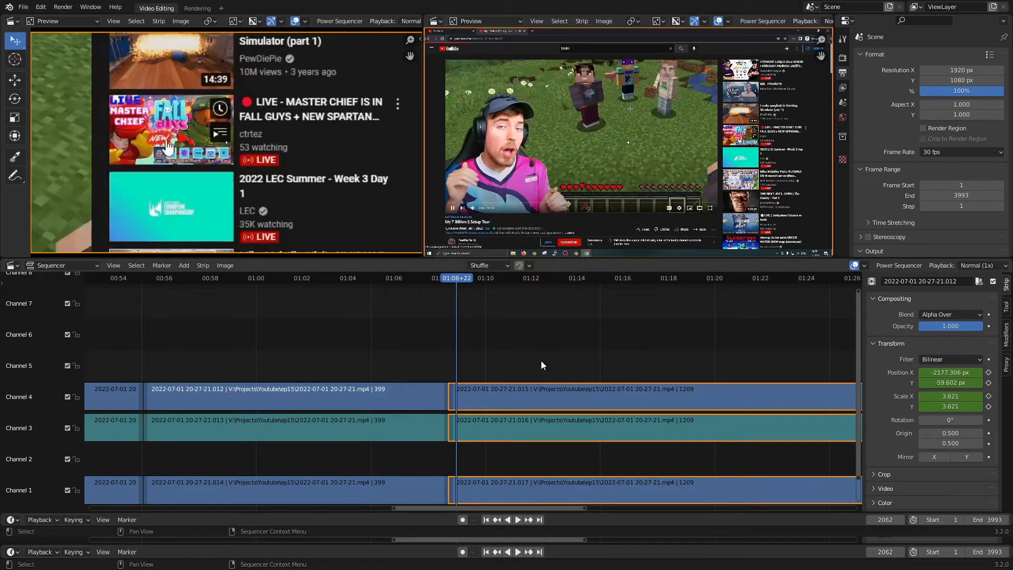
pyautogui.press('k')
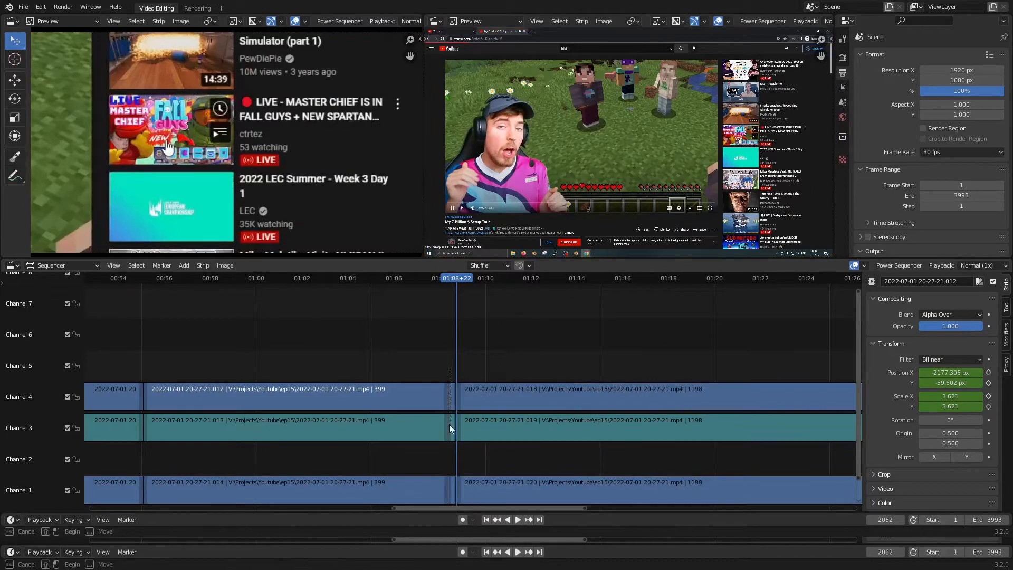
# Delete the short section between the two cuts on channels 1, 3 and 4, close the gap and play across the join.
pyautogui.moveTo(458, 490); pyautogui.dragTo(454, 498)
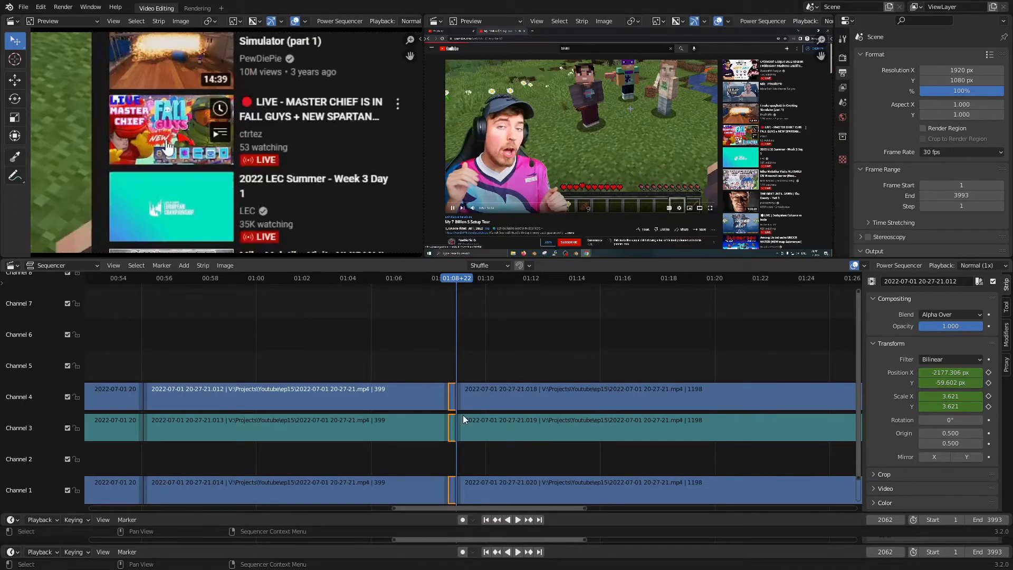
pyautogui.press('Delete')
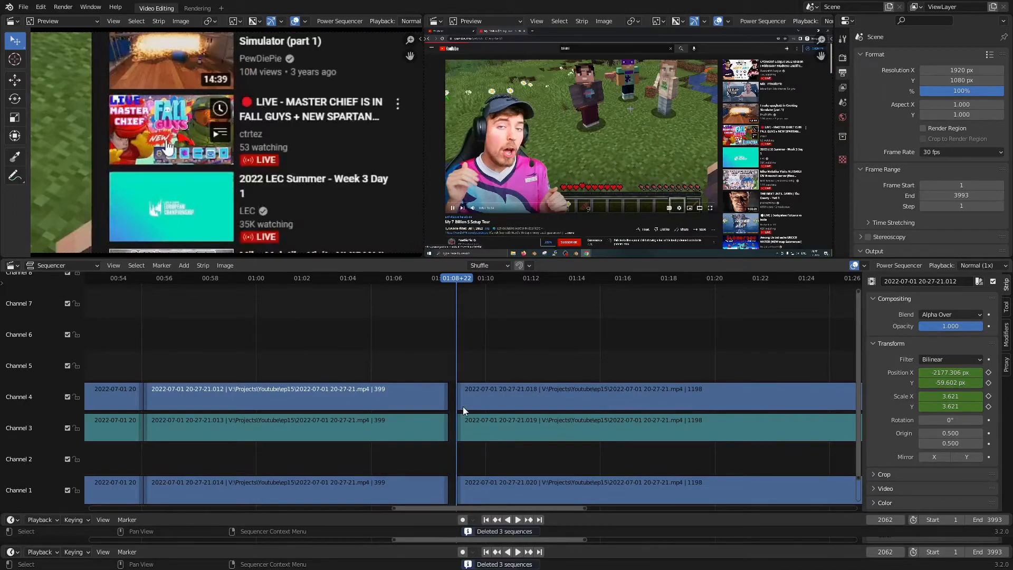
pyautogui.moveTo(450, 279); pyautogui.dragTo(441, 280)
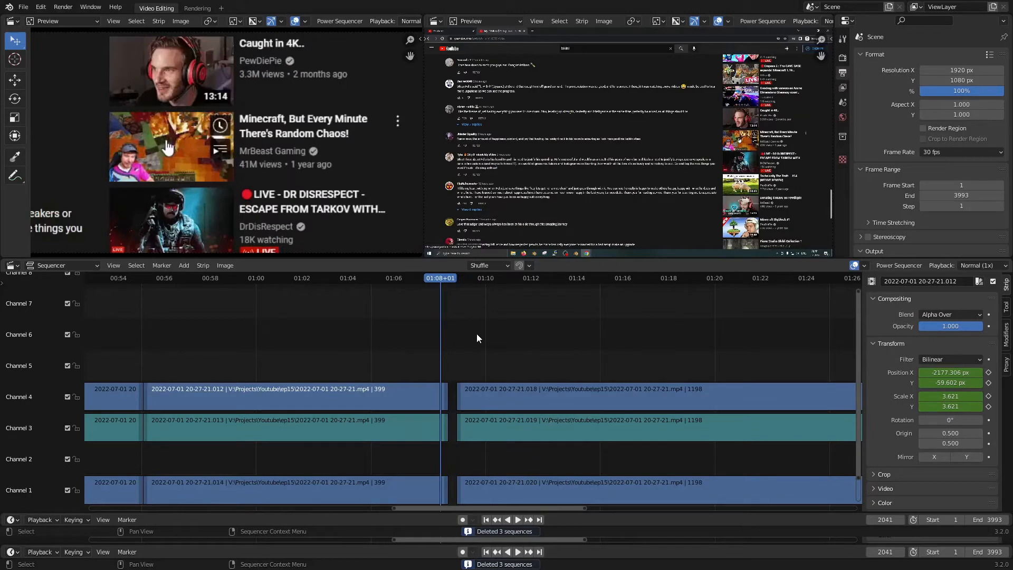
pyautogui.press('BackSpace')
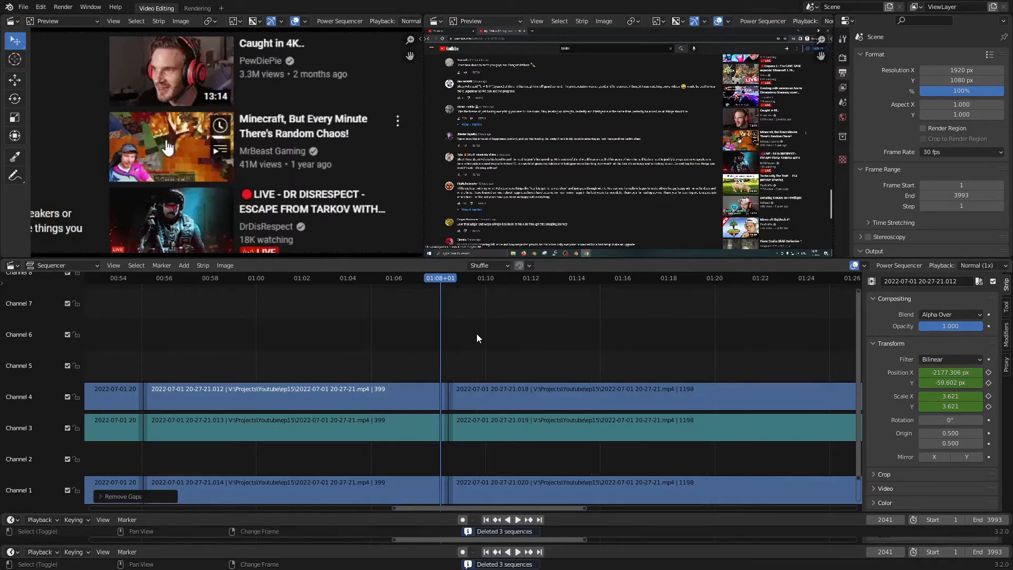
pyautogui.press('space')
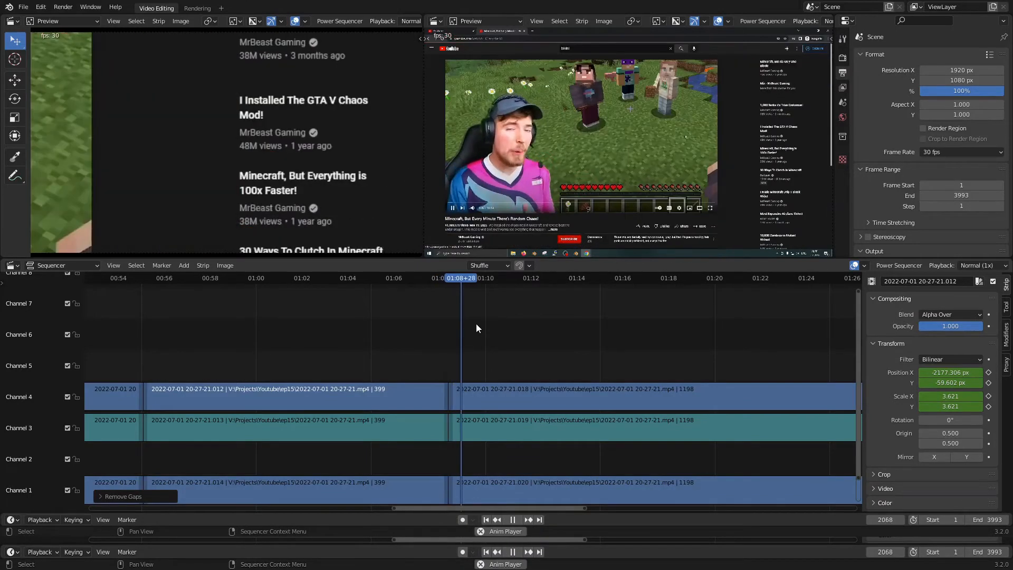
# Return the playhead to the cut at frame 2051.
pyautogui.moveTo(489, 284); pyautogui.dragTo(451, 278)
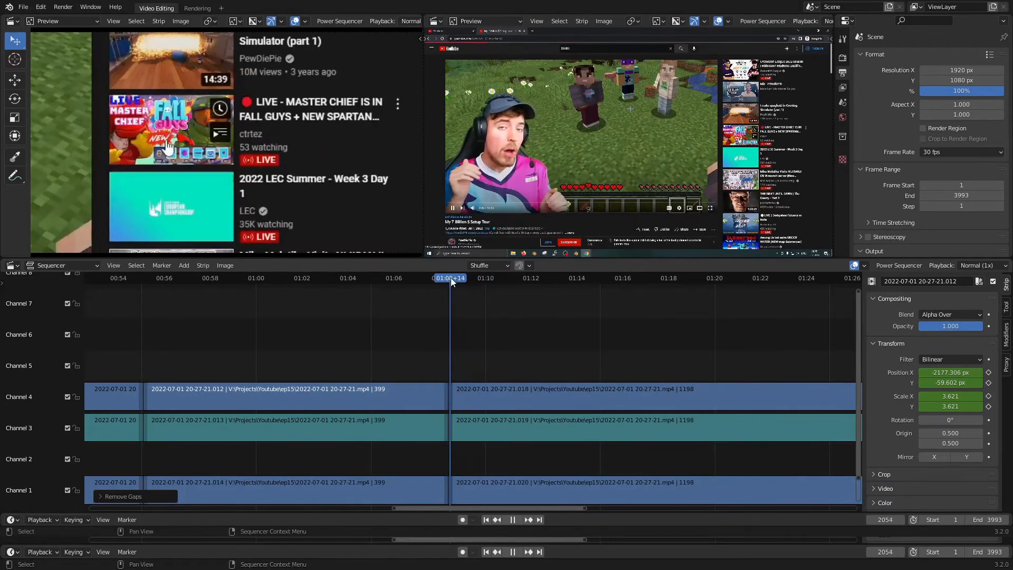
pyautogui.press('Down')
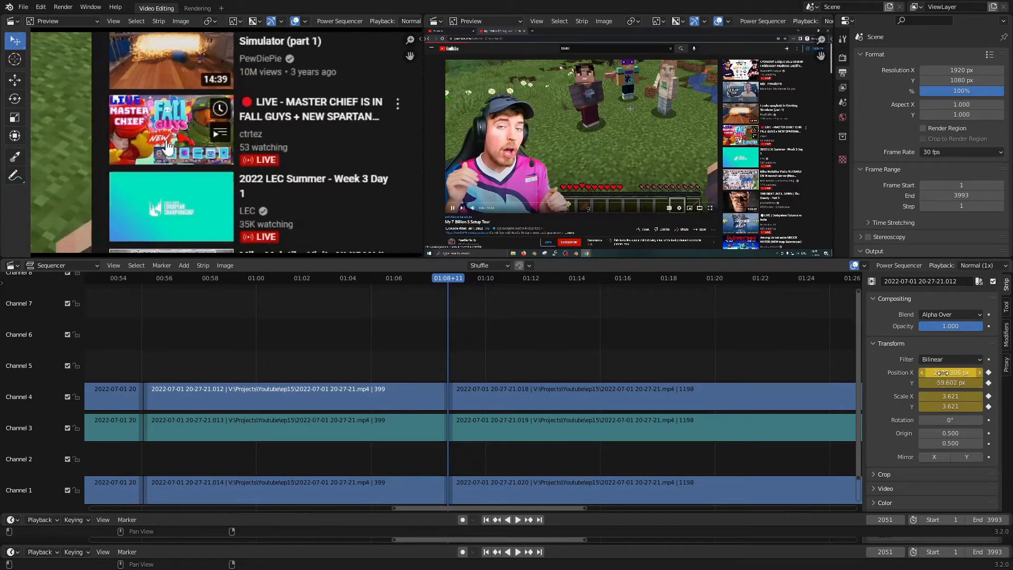
pyautogui.moveTo(943, 372); pyautogui.dragTo(940, 396)
pyautogui.write('0')
pyautogui.press('Return')
pyautogui.press('Return')
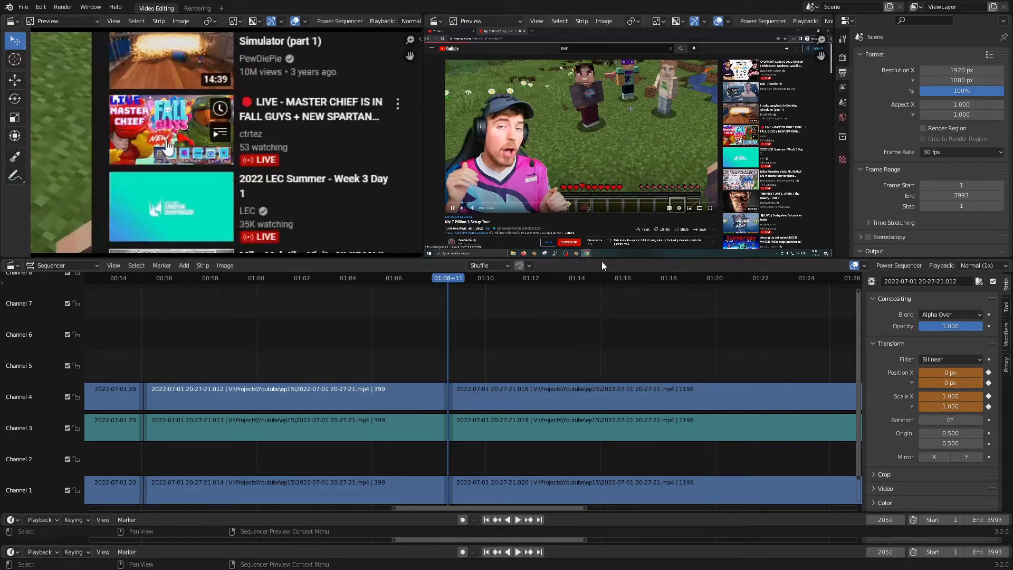
# At frame 2051, set the channel 4 strip after the cut to position 0, 0 and scale 1, and keyframe both.
pyautogui.click(483, 394)
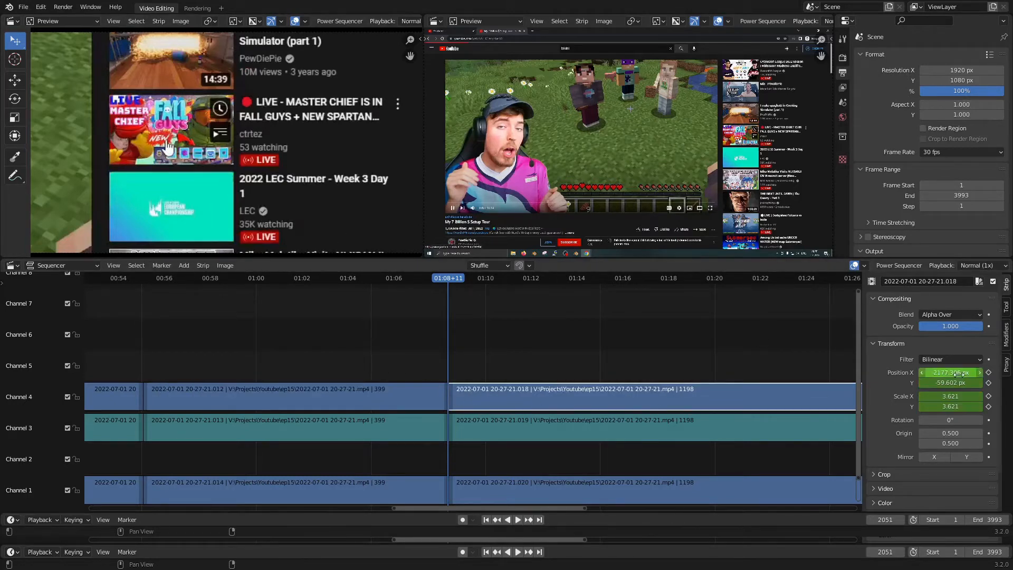
pyautogui.moveTo(952, 370); pyautogui.dragTo(952, 383)
pyautogui.write('0')
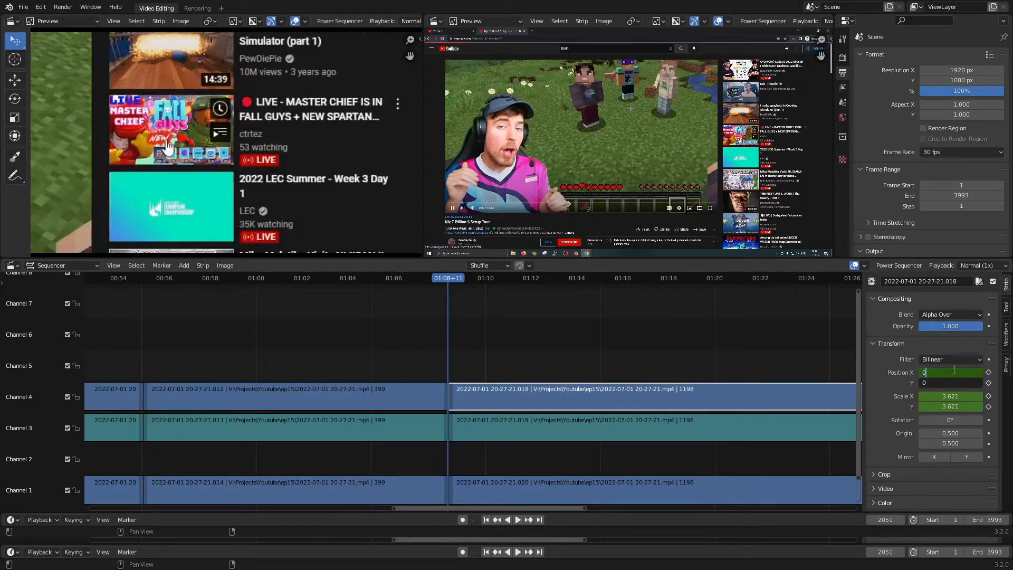
pyautogui.press('Return')
pyautogui.moveTo(950, 396); pyautogui.dragTo(950, 407)
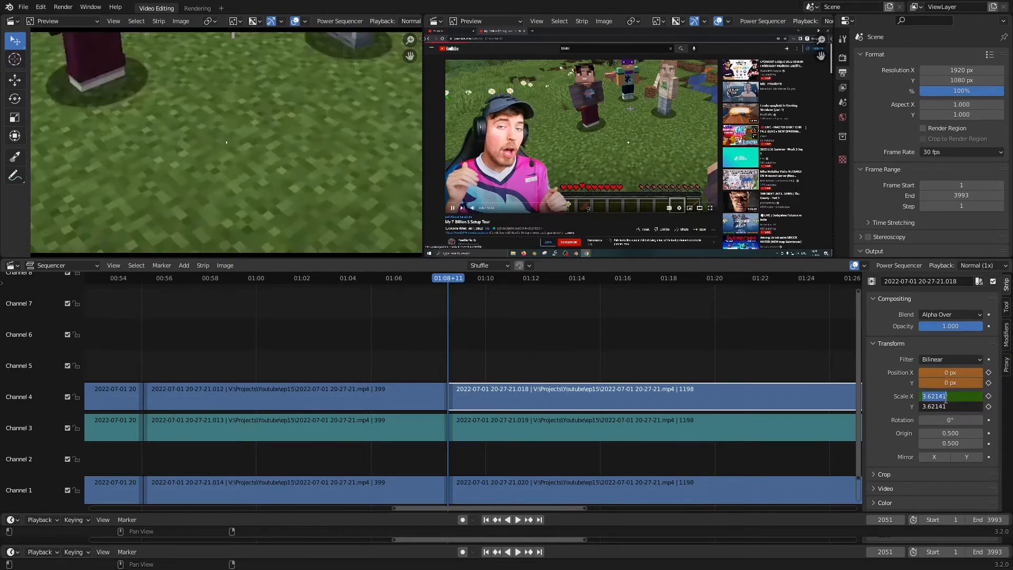
pyautogui.write('1')
pyautogui.press('Return')
pyautogui.click(988, 371)
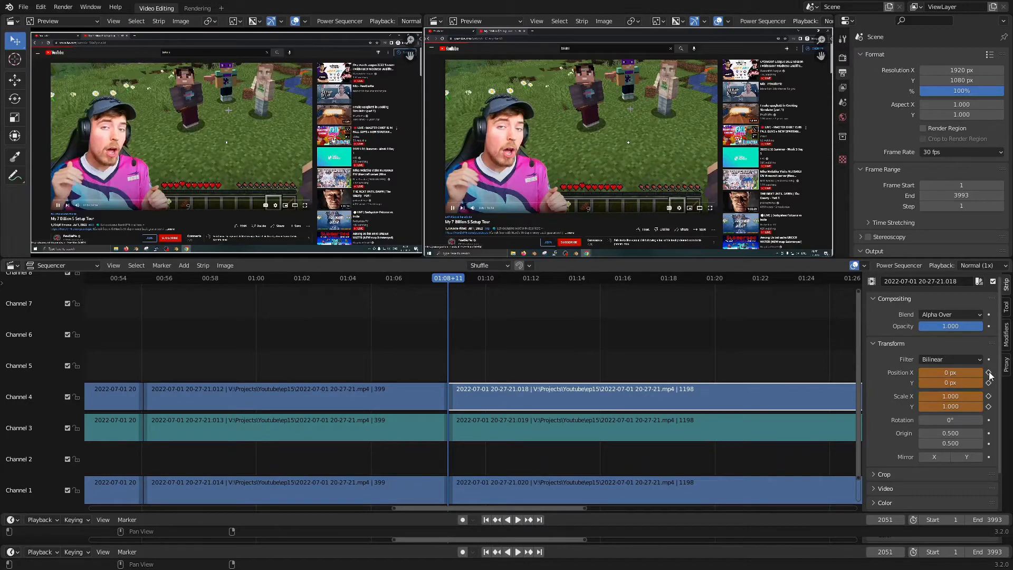
pyautogui.click(988, 395)
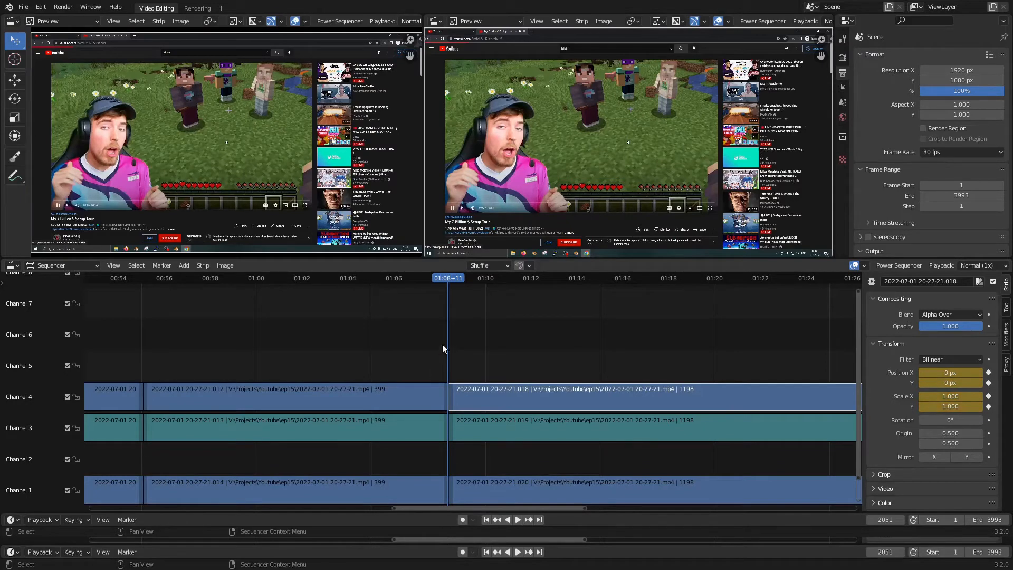
# Play across the reset and on to frame 2299, and split the strips on channels 1, 3 and 4 there.
pyautogui.moveTo(426, 274); pyautogui.dragTo(419, 276)
pyautogui.press('space')
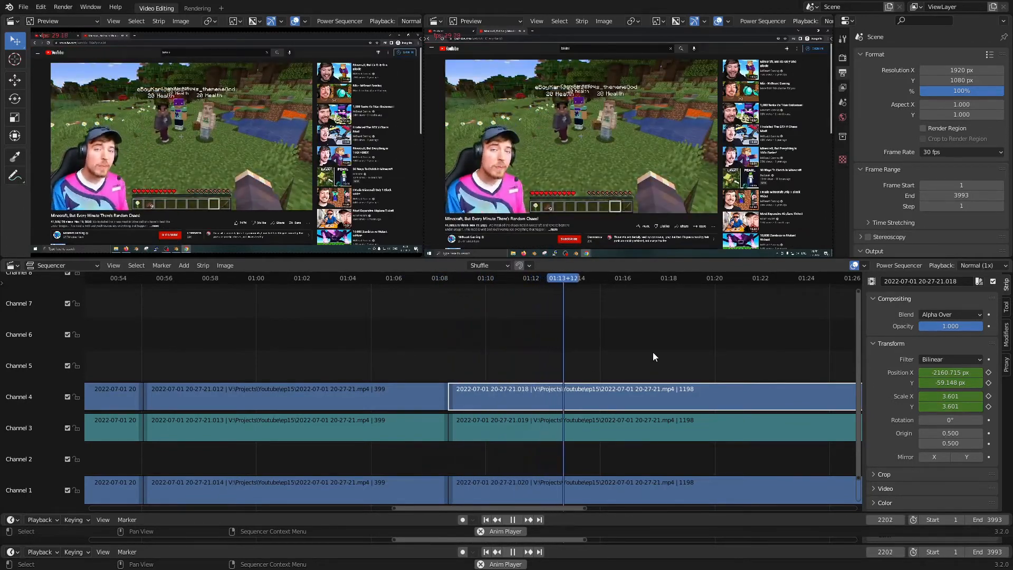
pyautogui.scroll(-3, 651, 353)
pyautogui.scroll(-1, 650, 354)
pyautogui.moveTo(685, 355); pyautogui.dragTo(564, 356, button='middle')
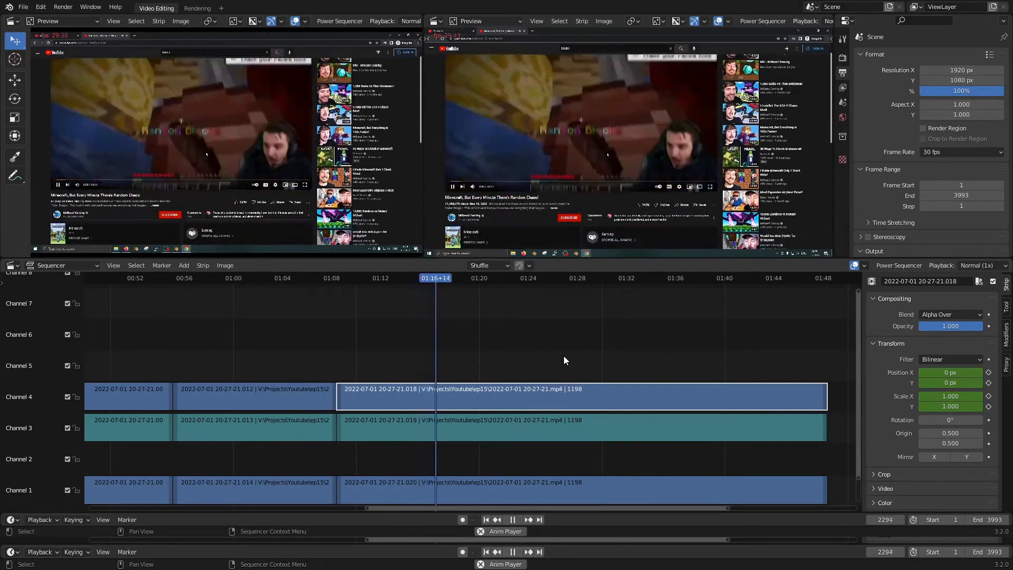
pyautogui.press('space')
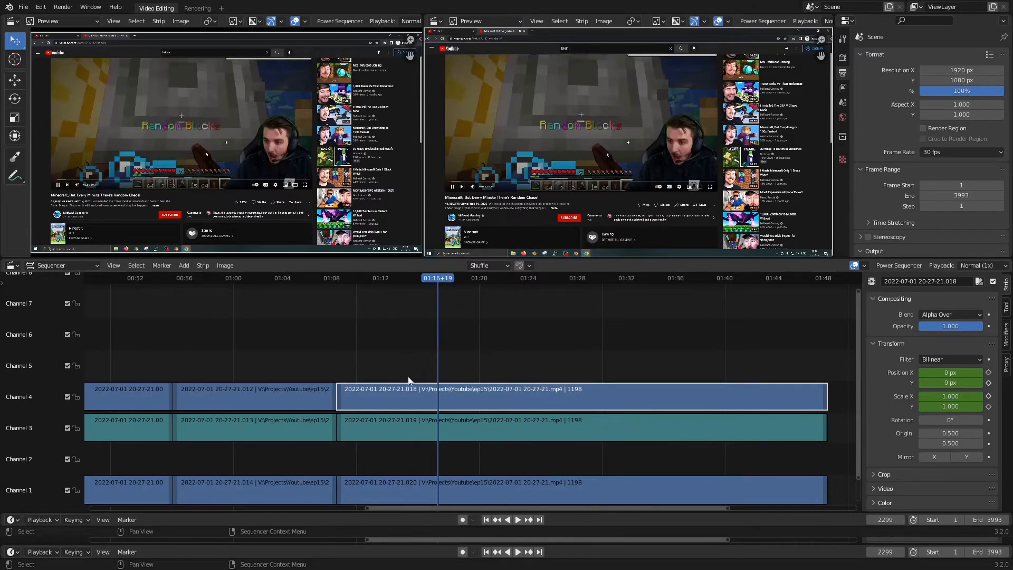
pyautogui.moveTo(408, 364); pyautogui.dragTo(444, 493)
pyautogui.press('k')
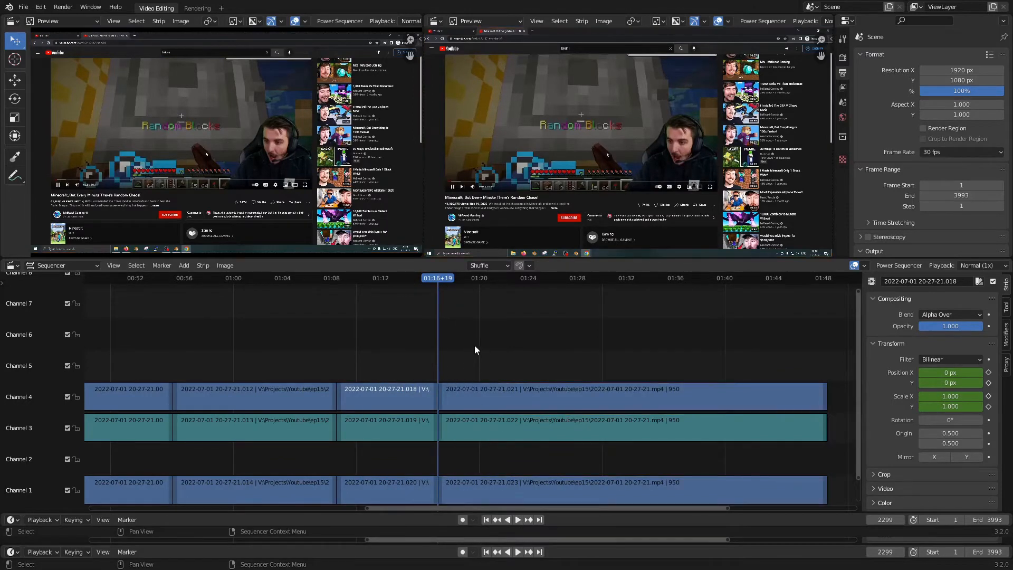
# Preview the footage after frame 2299, delete its strips on channels 1, 3 and 4, and look back over the remaining section.
pyautogui.moveTo(472, 342); pyautogui.dragTo(515, 481)
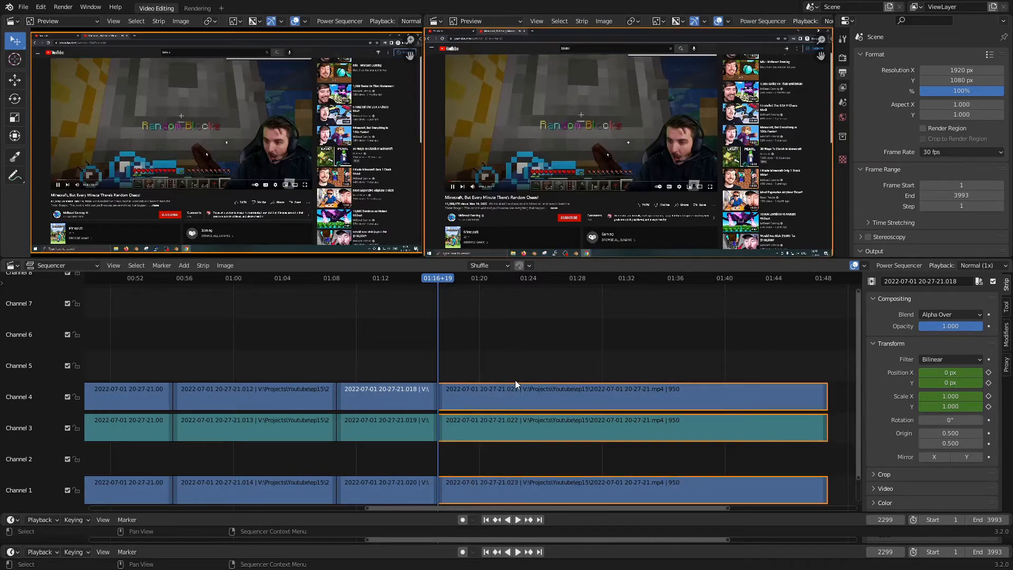
pyautogui.press('space')
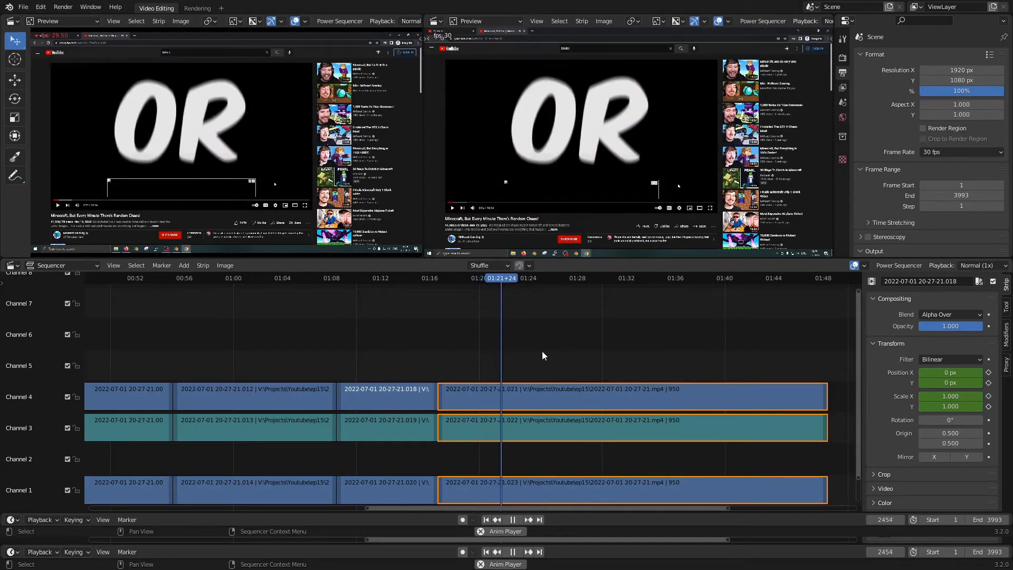
pyautogui.press('space')
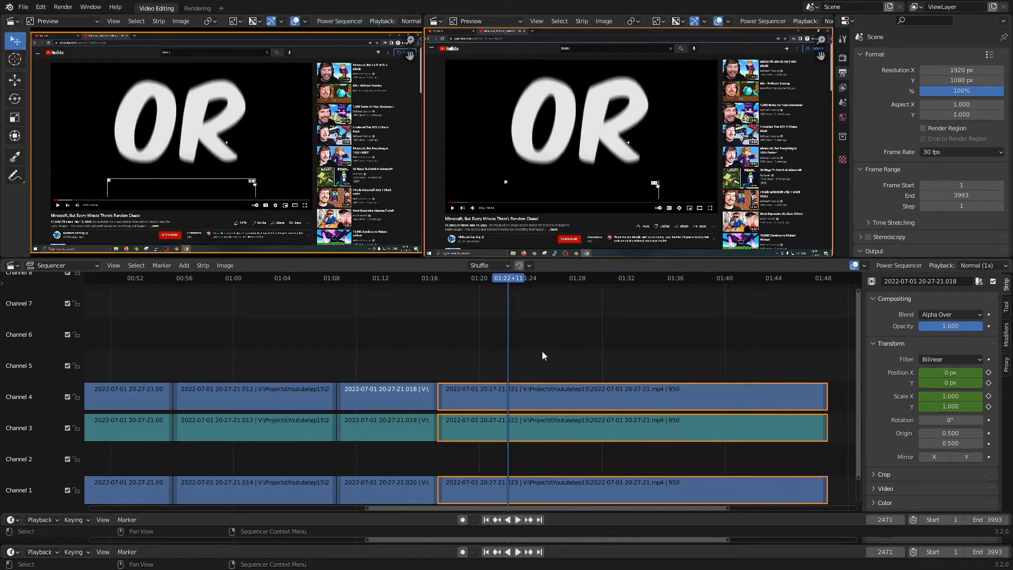
pyautogui.press('x')
pyautogui.moveTo(476, 283); pyautogui.dragTo(403, 286)
pyautogui.press('space')
pyautogui.press('space')
pyautogui.click(349, 287)
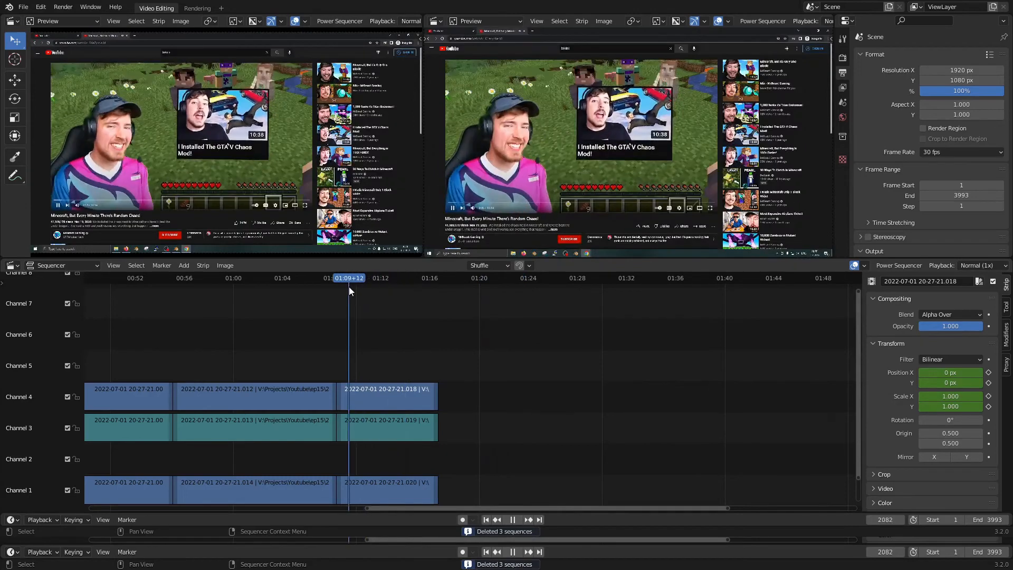
# Go to the end of the last strip and set the scene's end frame to 2299.
pyautogui.scroll(-5, 457, 373)
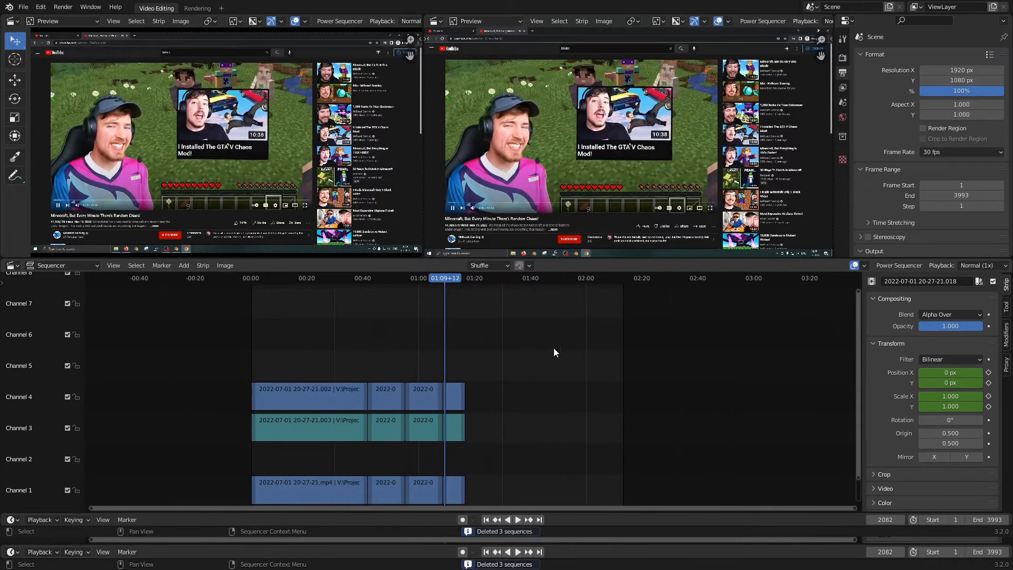
pyautogui.press('pageup')
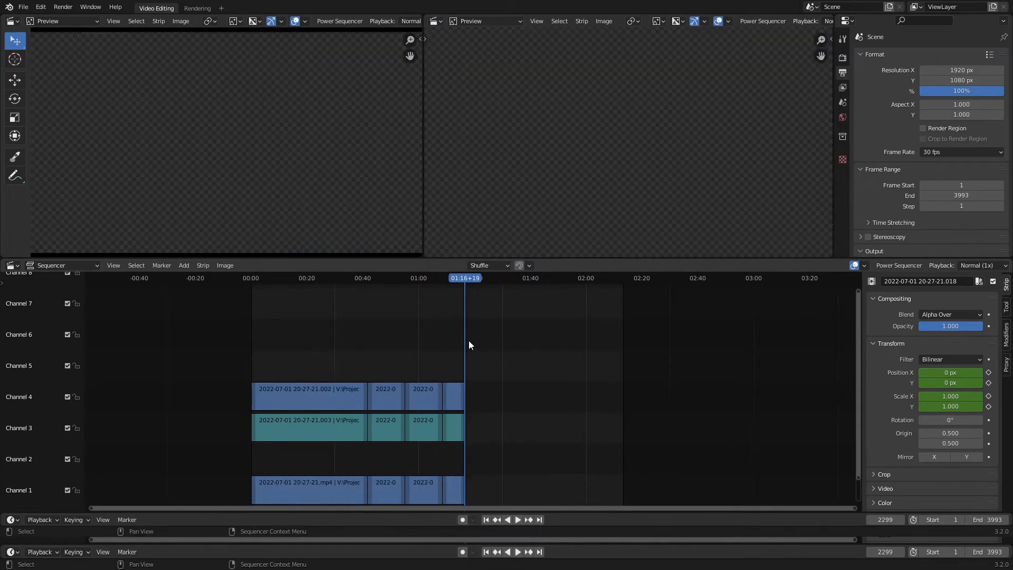
pyautogui.click(887, 519)
pyautogui.hotkey('ctrl', 'c')
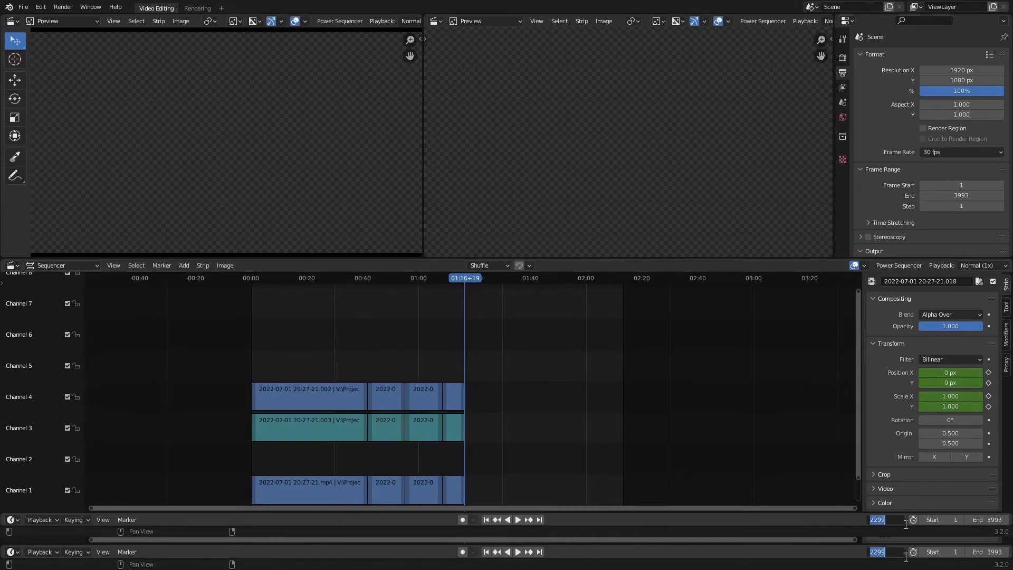
pyautogui.click(988, 519)
pyautogui.click(995, 520)
pyautogui.hotkey('ctrl', 'v')
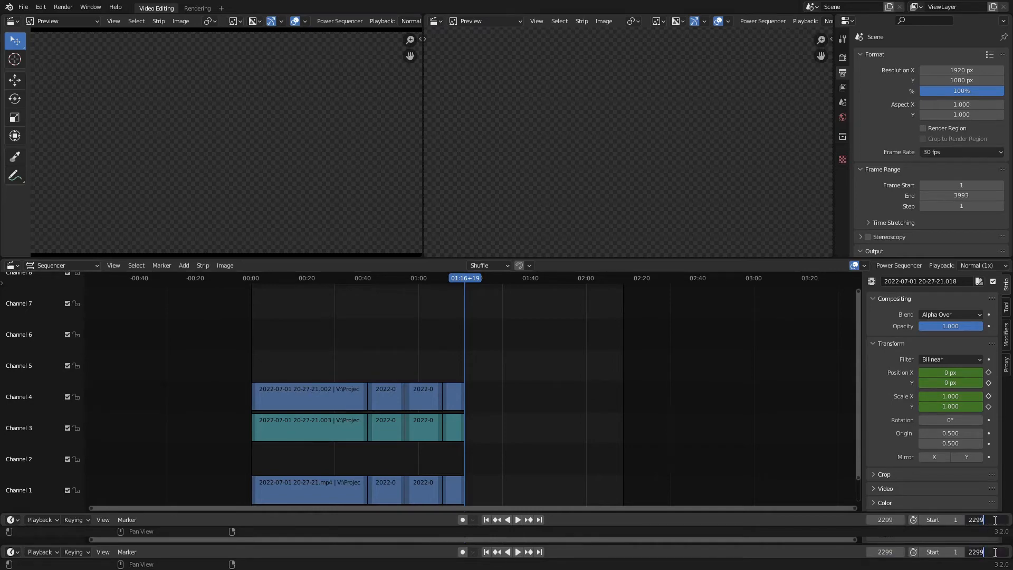
pyautogui.press('Return')
# Go back to frame 1, merge the two previews into a single one and enlarge it.
pyautogui.scroll(3, 500, 340)
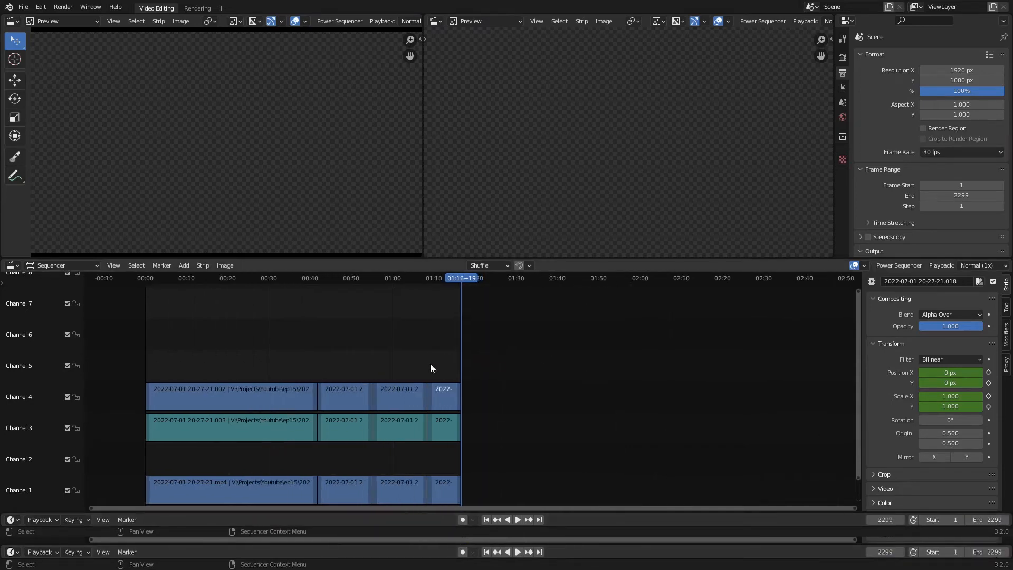
pyautogui.keyDown('shift'); pyautogui.moveTo(362, 368); pyautogui.dragTo(537, 343, button='middle'); pyautogui.keyUp('shift')
pyautogui.scroll(3, 558, 362)
pyautogui.scroll(2, 426, 349)
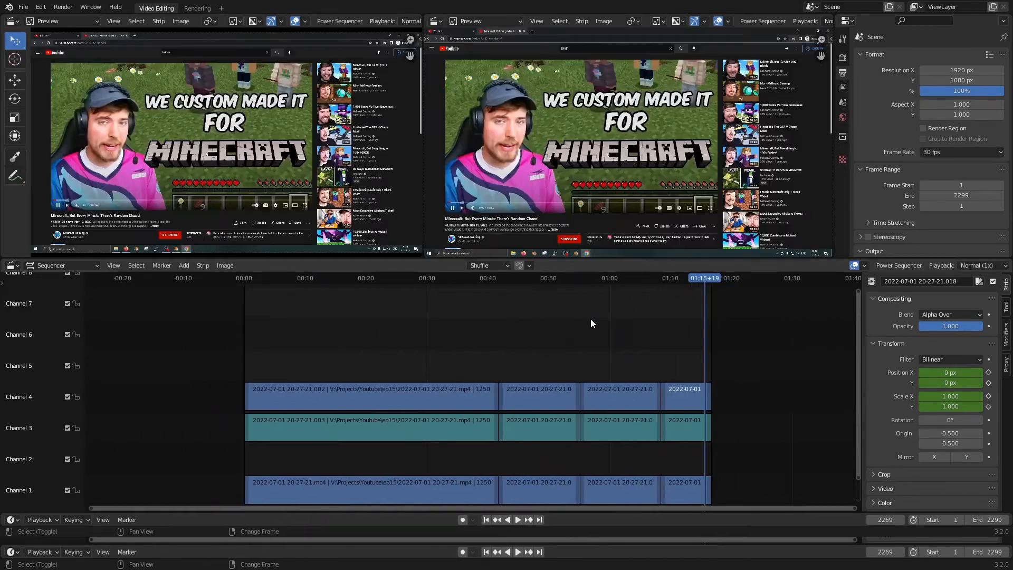
pyautogui.hotkey('shift', 'Left')
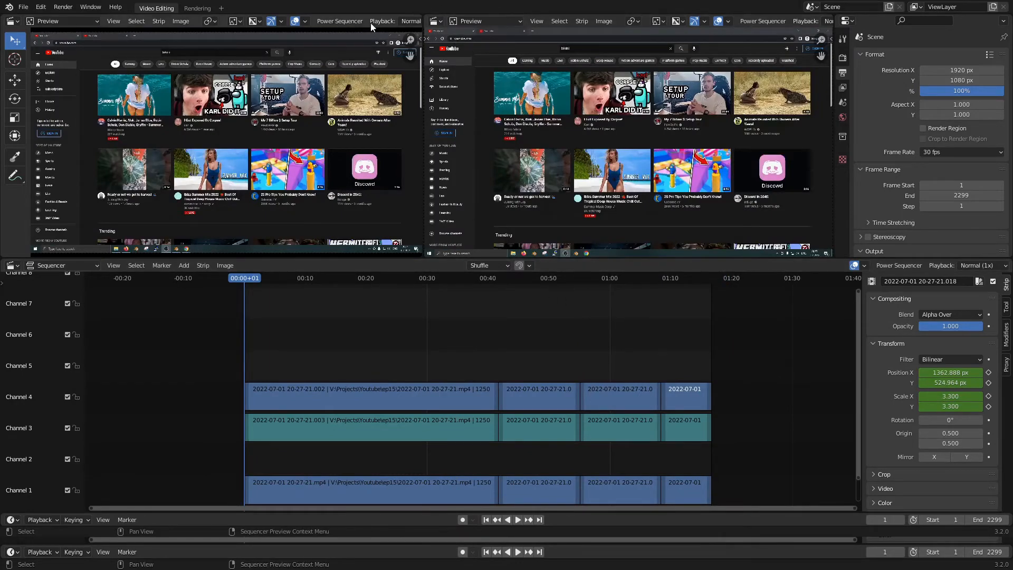
pyautogui.moveTo(421, 15); pyautogui.dragTo(492, 134)
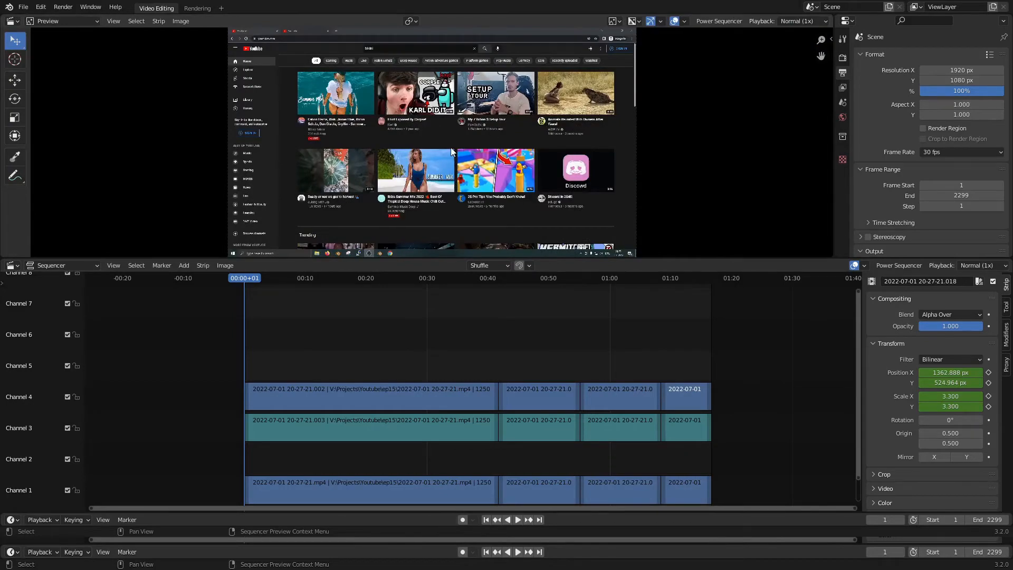
pyautogui.moveTo(440, 259); pyautogui.dragTo(439, 409)
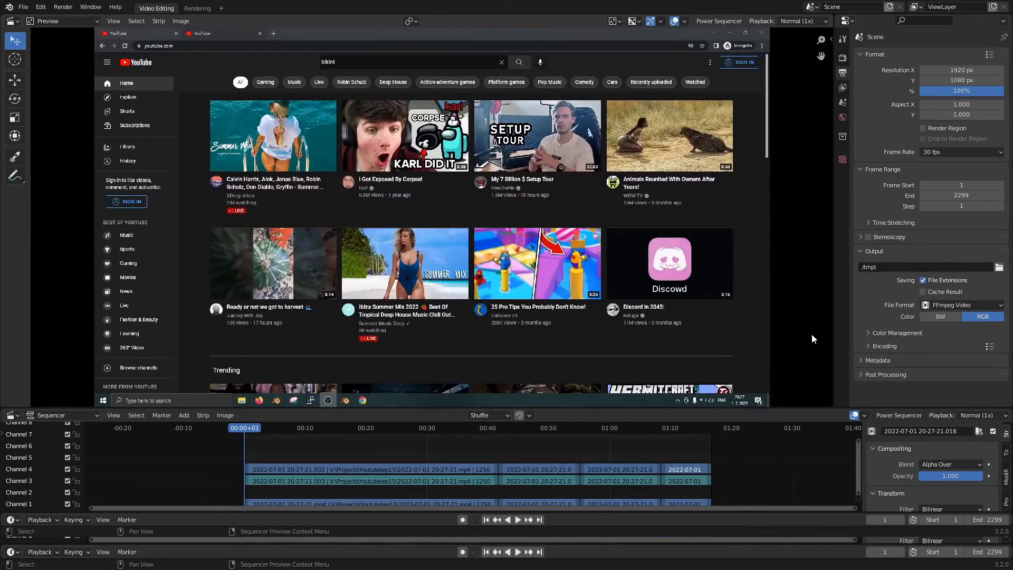
# Play the edit from the start to check the zooms, and scrub back to frame 440.
pyautogui.press('space')
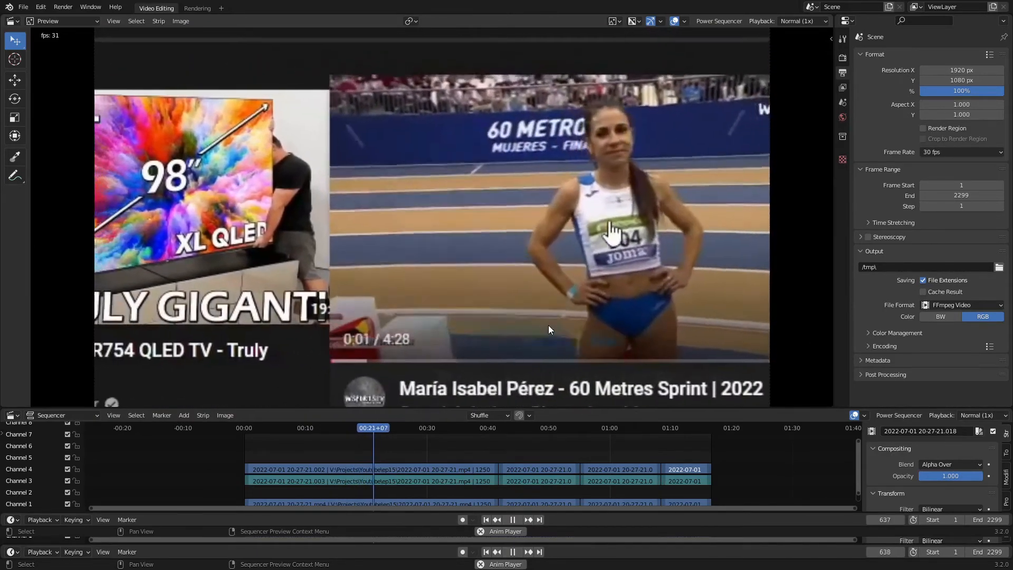
pyautogui.press('space')
pyautogui.click(371, 428)
pyautogui.moveTo(372, 428); pyautogui.dragTo(334, 427)
# Split the preview into two side by side and set the second one to show only channel 1.
pyautogui.moveTo(833, 16); pyautogui.dragTo(413, 84)
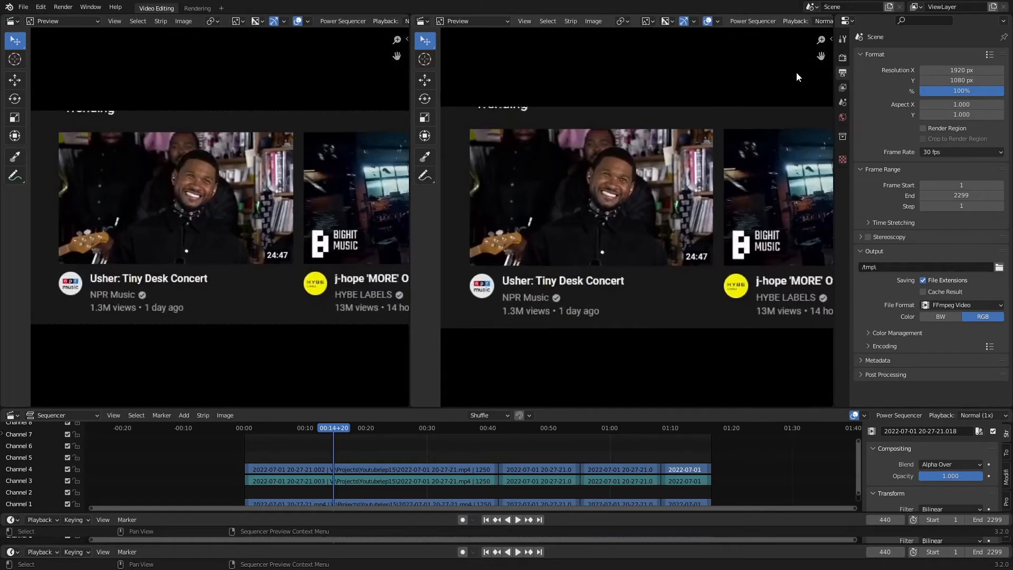
pyautogui.press('n')
pyautogui.click(827, 71)
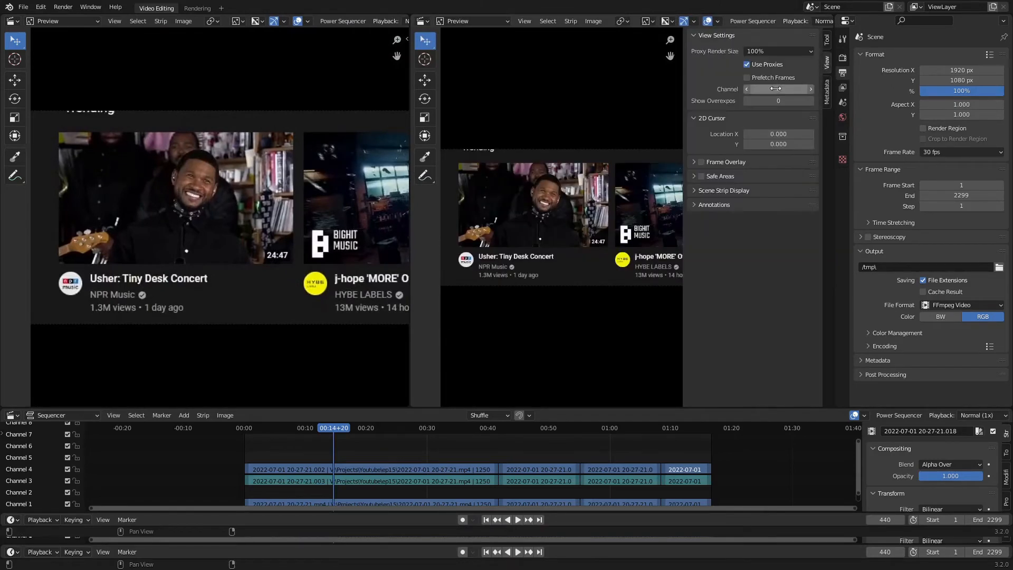
pyautogui.click(746, 90)
pyautogui.click(746, 90)
pyautogui.click(746, 90)
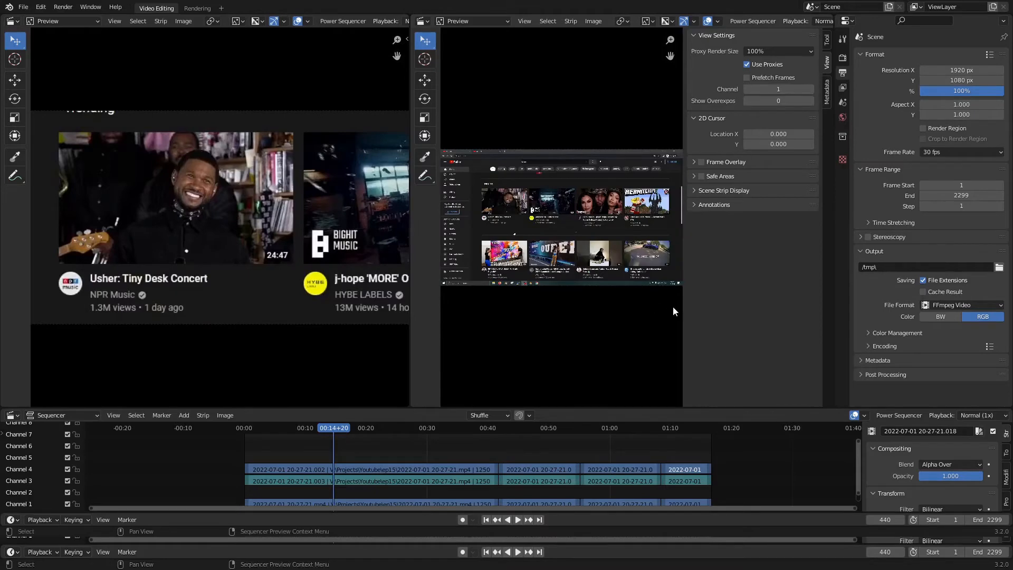
pyautogui.press('n')
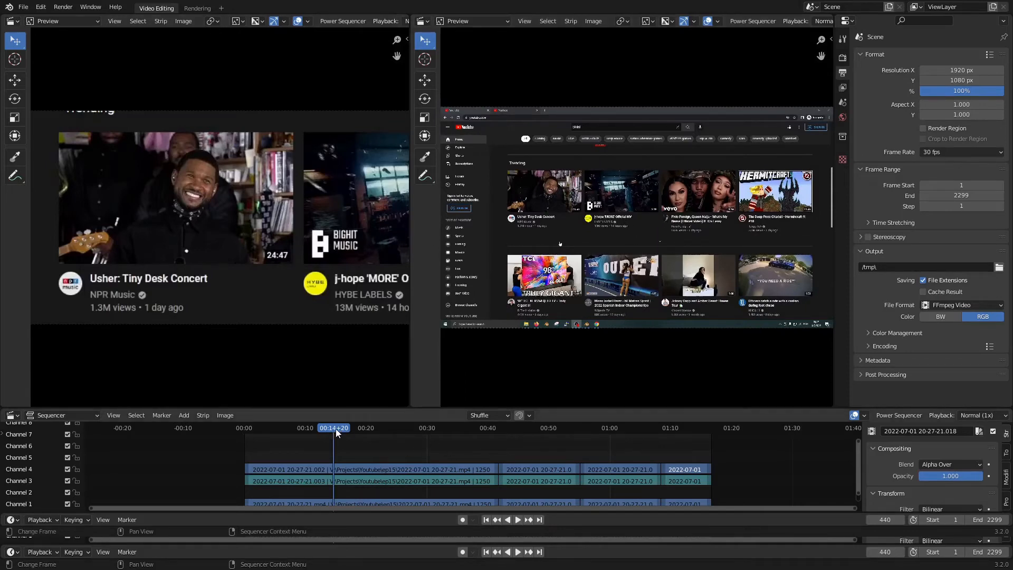
# At frame 492, move the first channel 4 strip so the zoomed view centers on the Deep Frost Citadel thumbnail, and keyframe its position.
pyautogui.moveTo(334, 427); pyautogui.dragTo(325, 428)
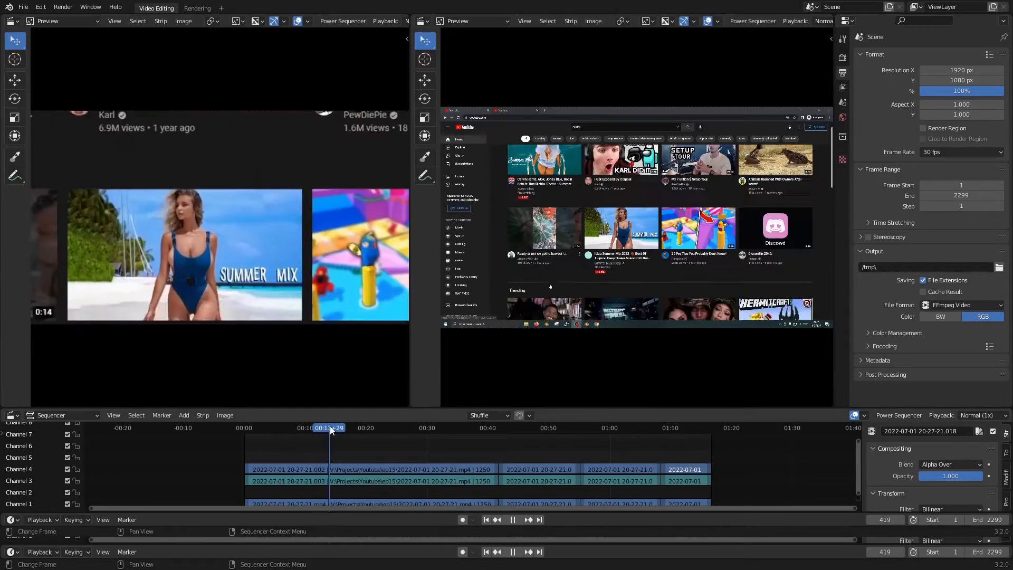
pyautogui.press('space')
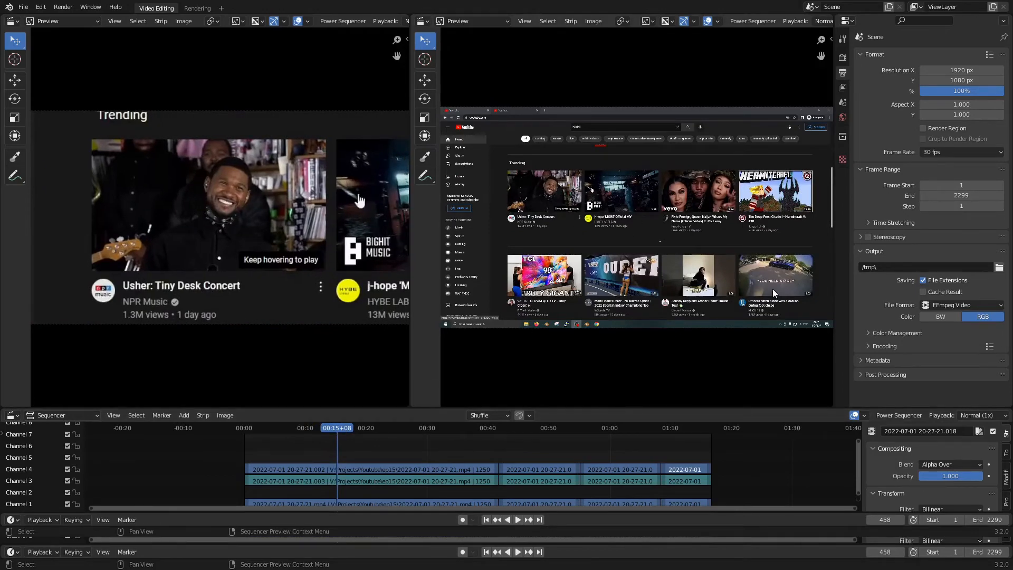
pyautogui.moveTo(336, 426)
pyautogui.mouseDown()
pyautogui.moveTo(363, 426)
pyautogui.moveTo(344, 426)
pyautogui.mouseUp()
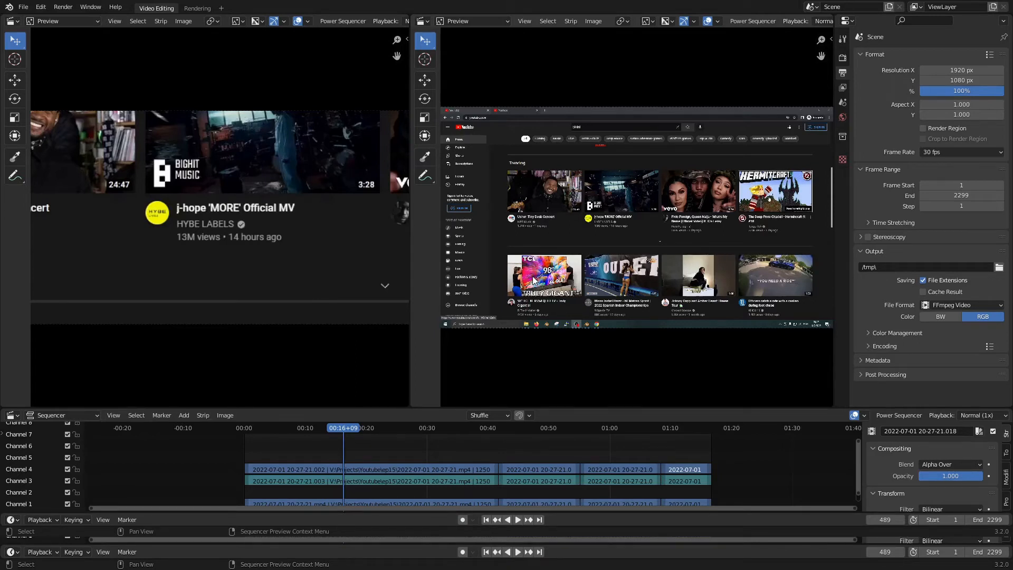
pyautogui.moveTo(343, 429)
pyautogui.mouseDown()
pyautogui.moveTo(332, 429)
pyautogui.moveTo(346, 430)
pyautogui.mouseUp()
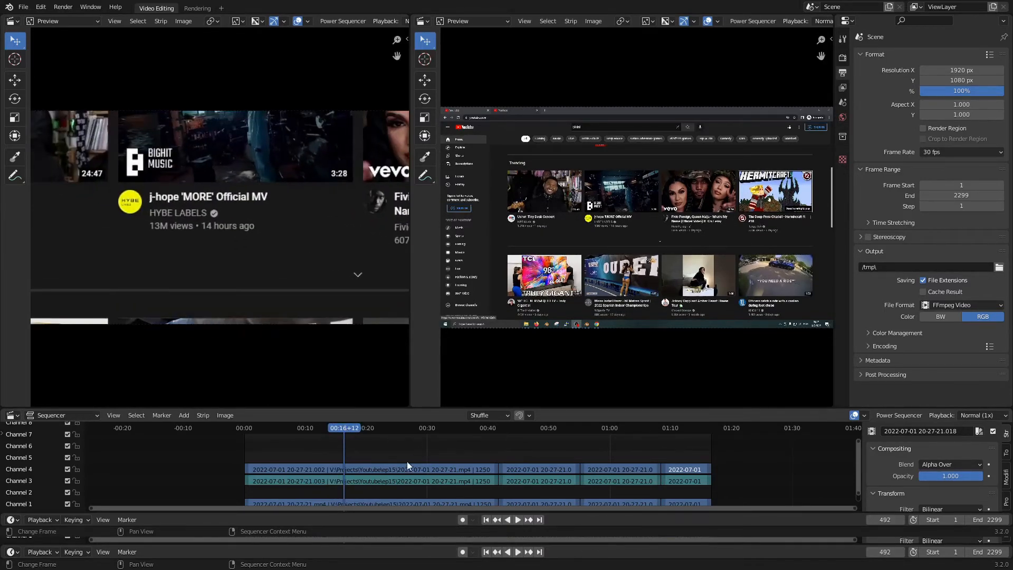
pyautogui.click(356, 472)
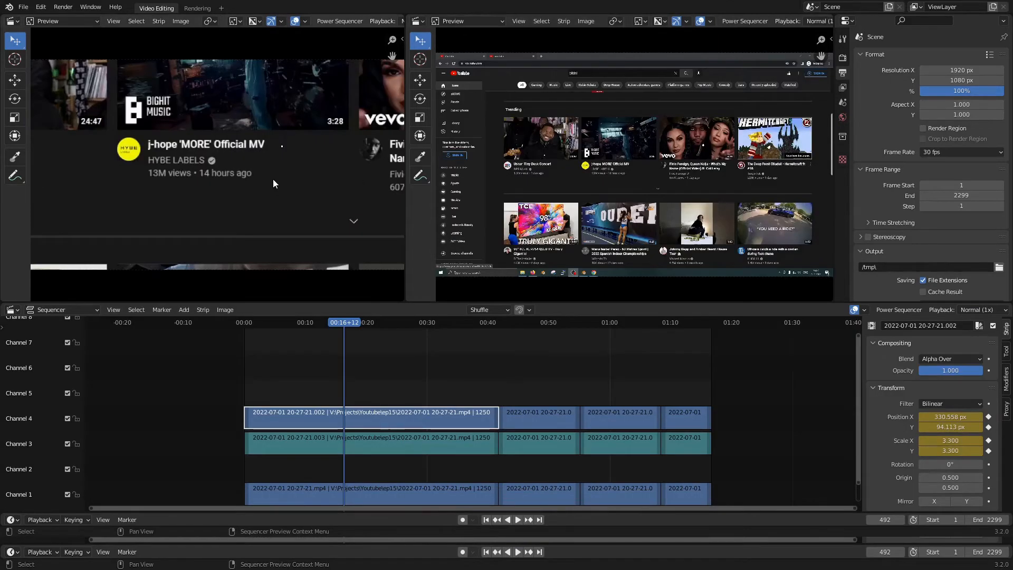
pyautogui.press('g')
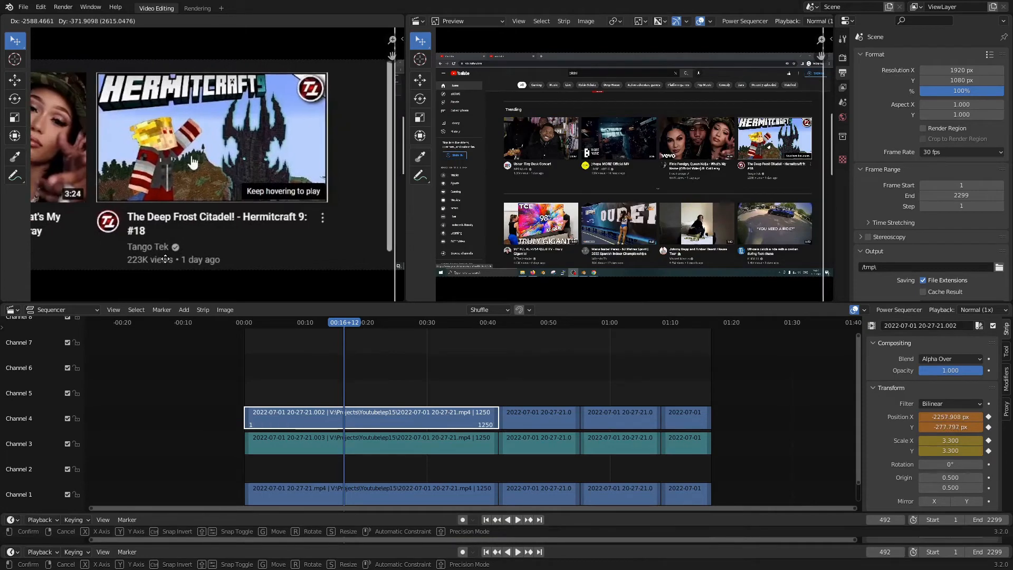
pyautogui.click(191, 263)
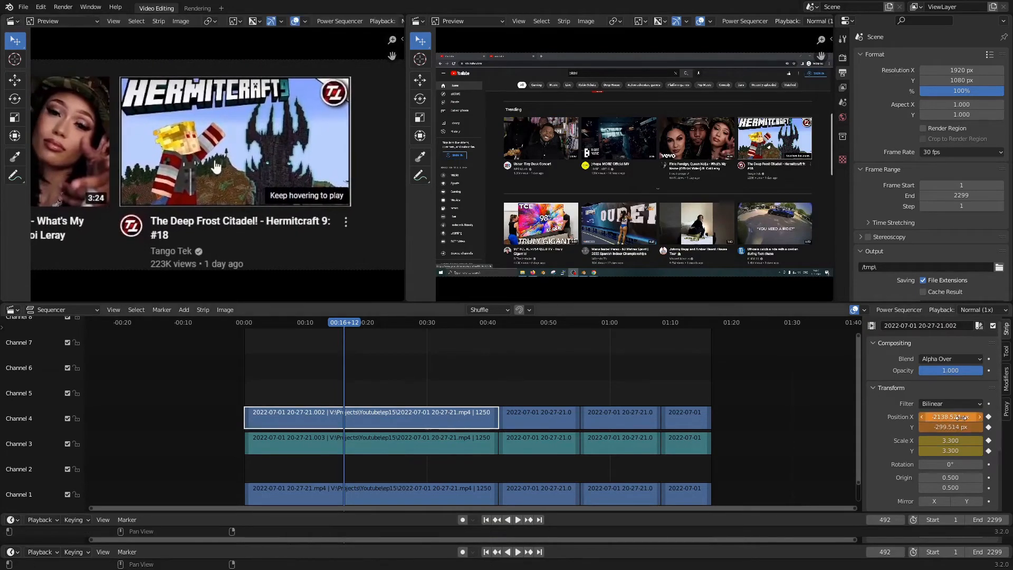
pyautogui.press('i')
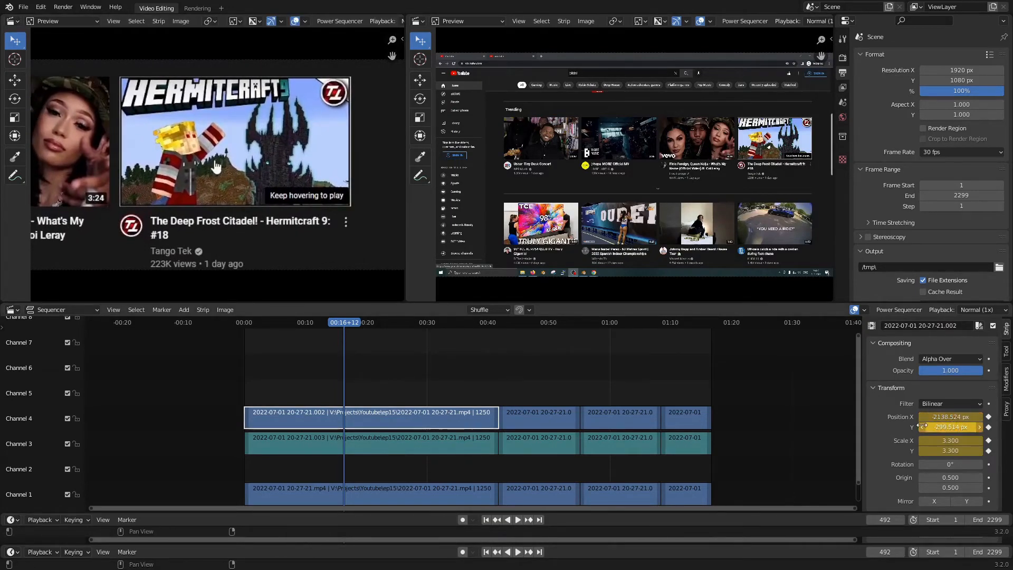
# Check the pan past the corrected keyframe and stop at frame 518 to inspect the strip's position keyframes.
pyautogui.press('space')
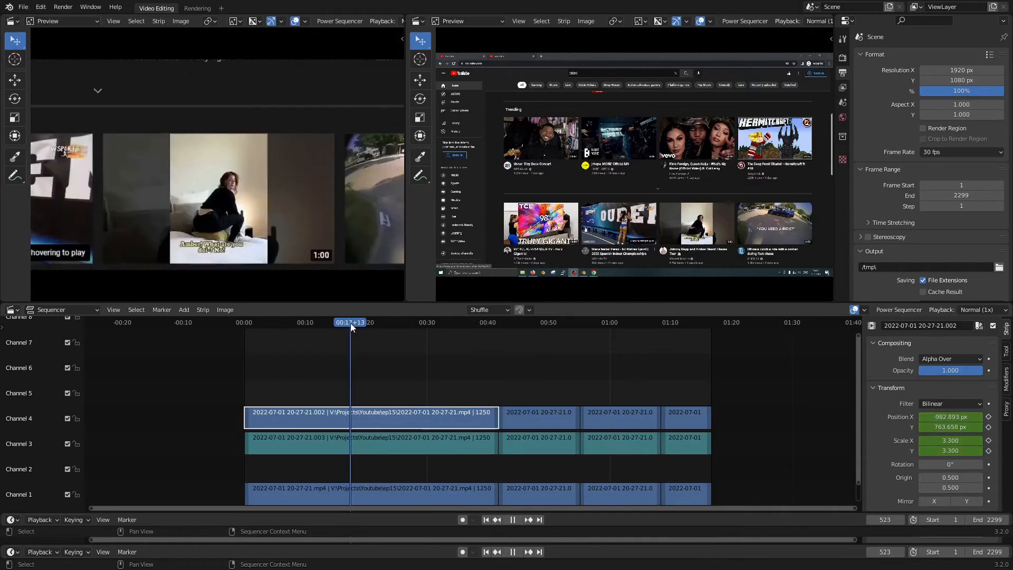
pyautogui.press('space')
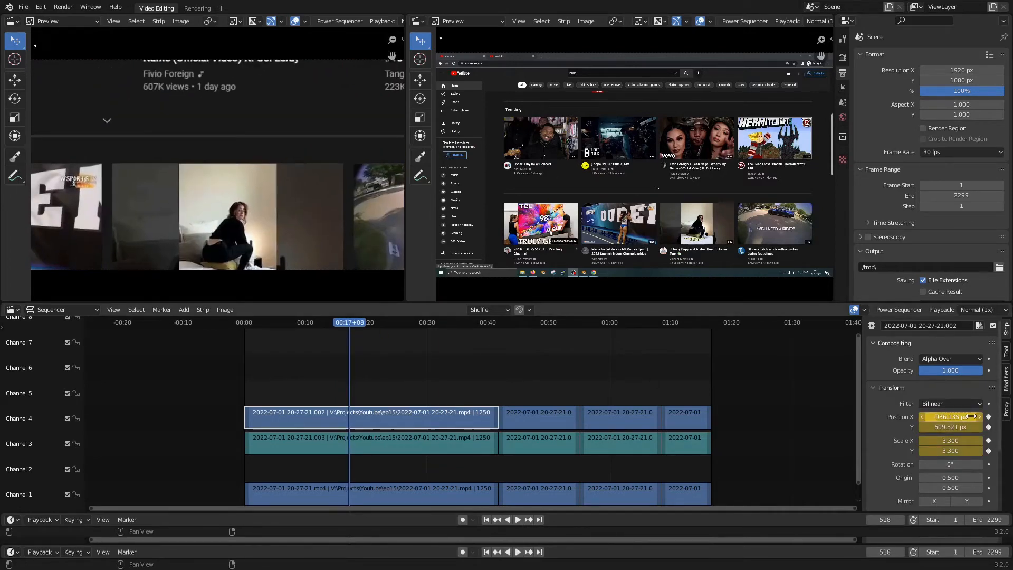
pyautogui.click(971, 416)
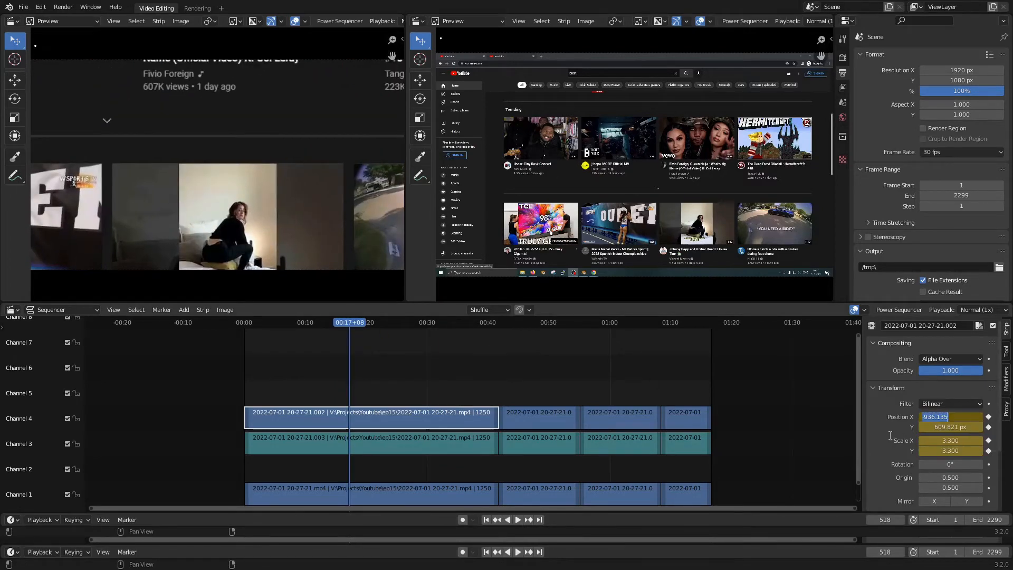
pyautogui.click(891, 436)
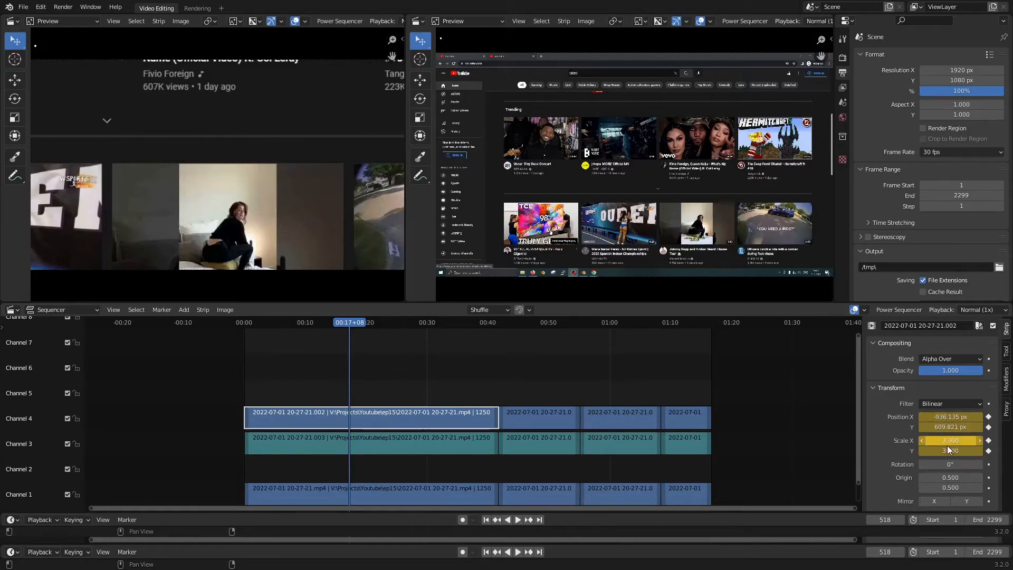
# Go back to frame 1, merge the two previews into one and play the edit up to frame 549.
pyautogui.moveTo(417, 323); pyautogui.dragTo(235, 322)
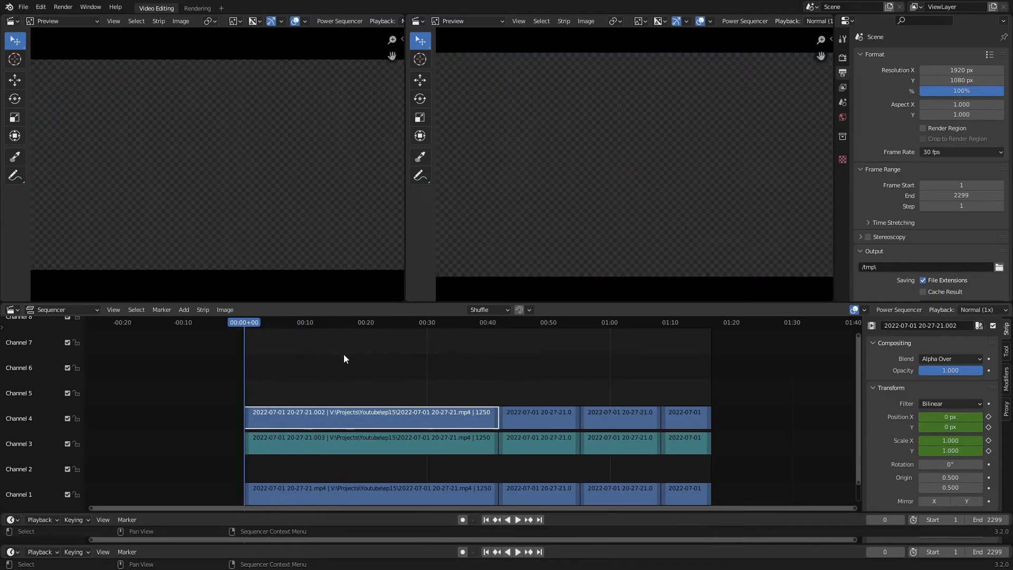
pyautogui.press('Right')
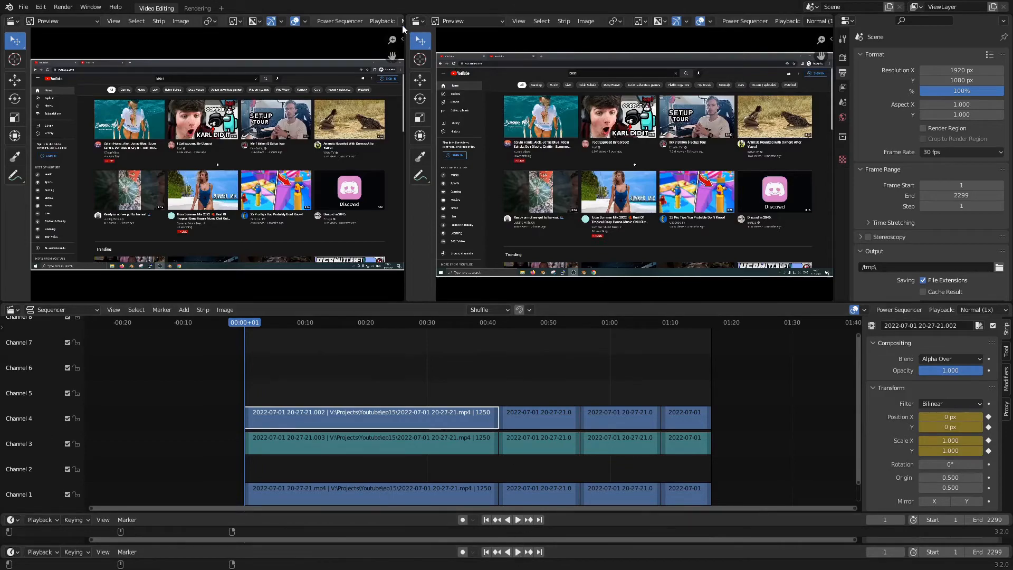
pyautogui.moveTo(403, 13); pyautogui.dragTo(638, 139)
pyautogui.press('space')
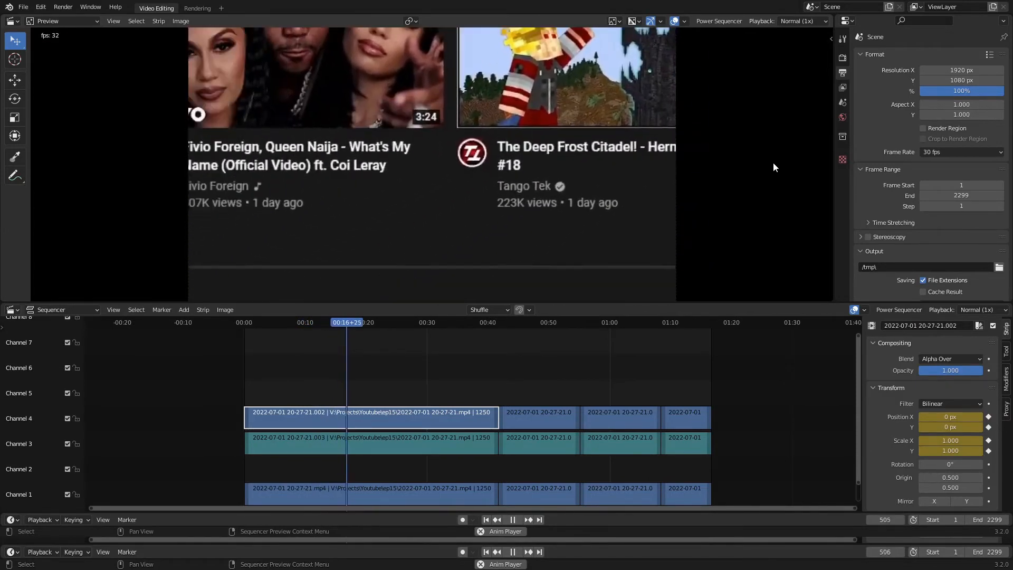
pyautogui.press('space')
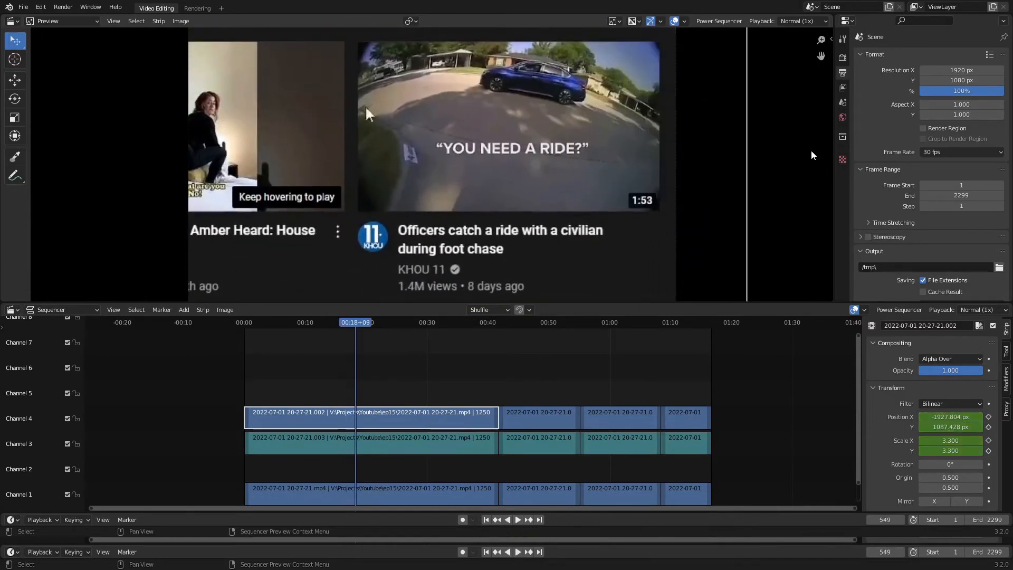
# At frame 518, move the strip so the zoomed view shows the Usher: Tiny Desk Concert thumbnail, and keyframe its position.
pyautogui.moveTo(356, 324); pyautogui.dragTo(349, 321)
pyautogui.press('space')
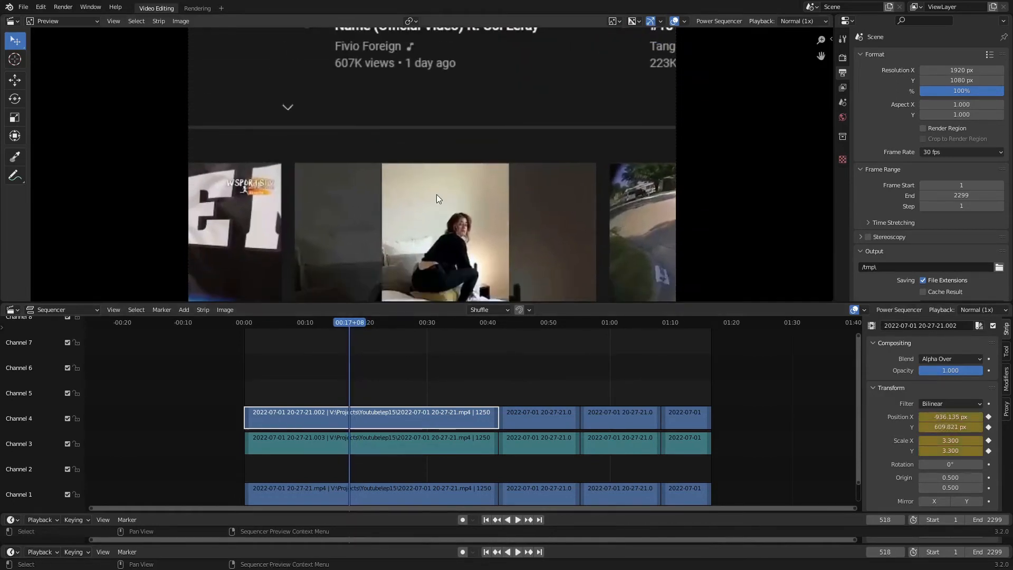
pyautogui.press('g')
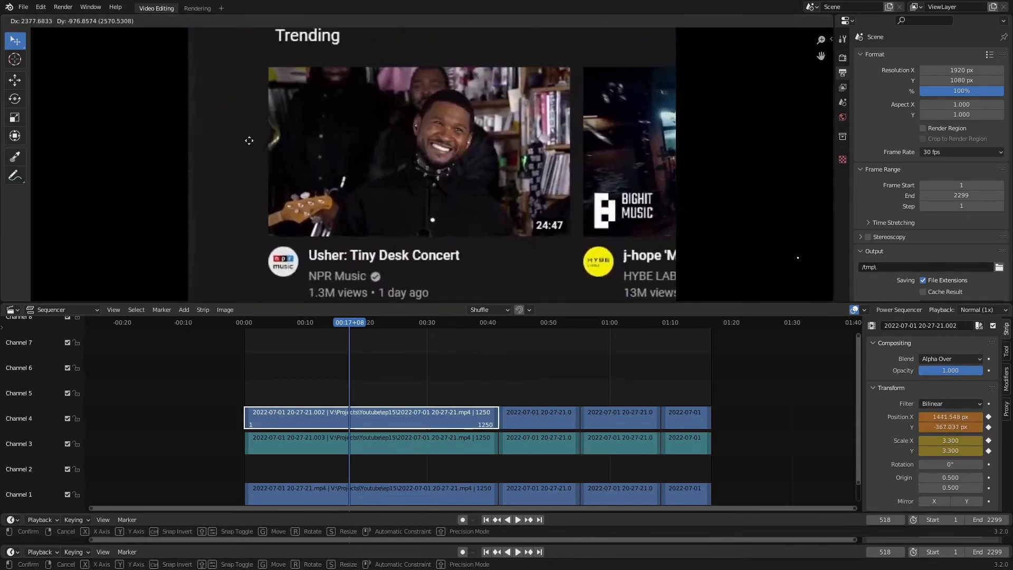
pyautogui.click(279, 149)
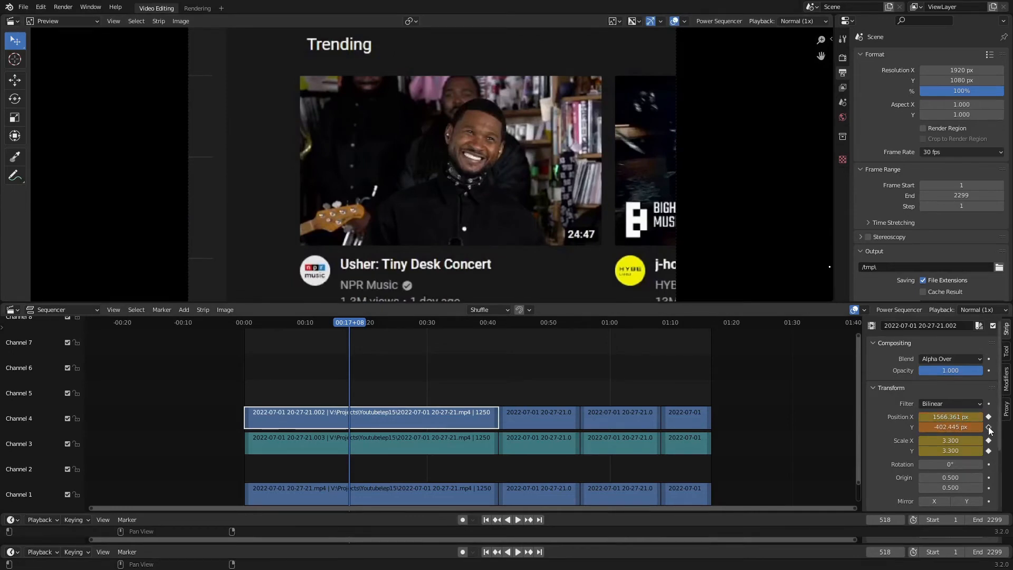
# Replay and scrub through the pans around frames 494 to 553 to check the framing, stopping at frame 539.
pyautogui.press('space')
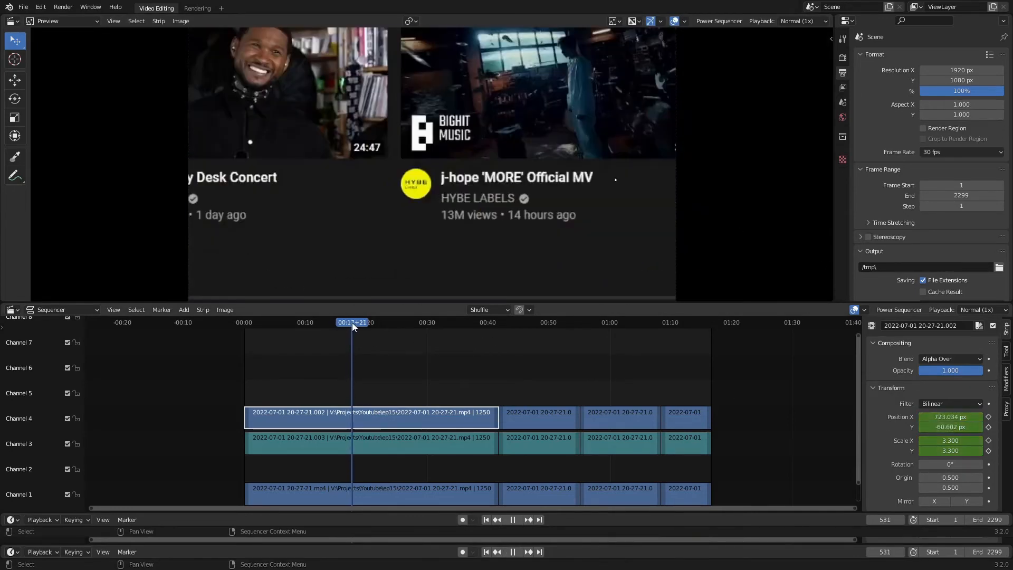
pyautogui.moveTo(362, 322); pyautogui.dragTo(318, 314)
pyautogui.press('space')
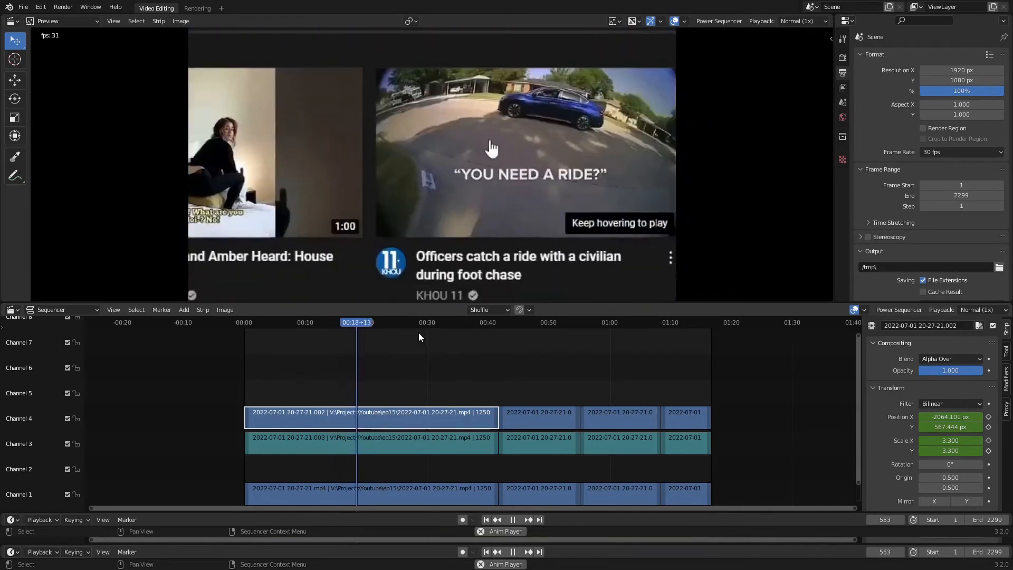
pyautogui.press('space')
pyautogui.moveTo(362, 321); pyautogui.dragTo(346, 326)
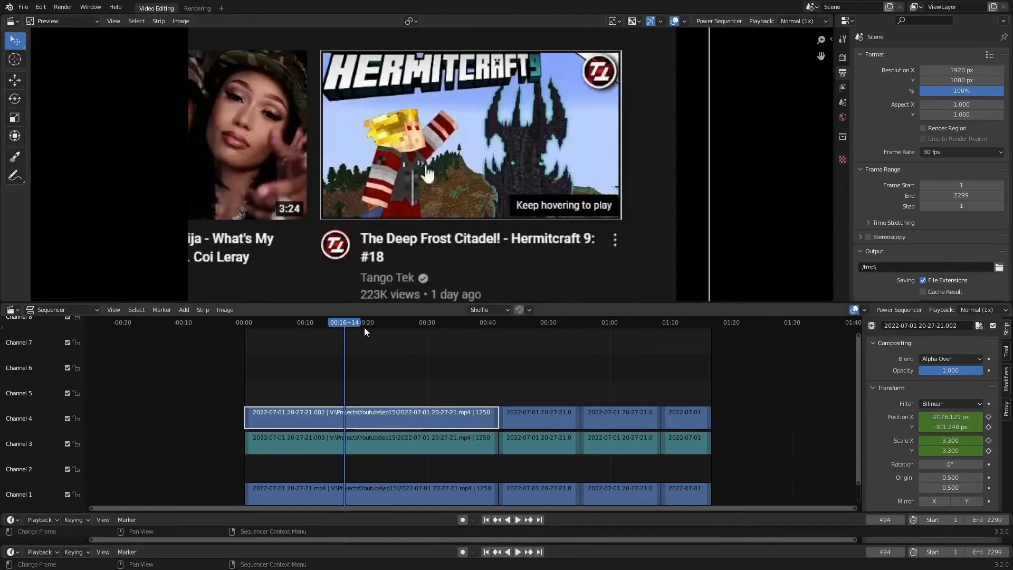
pyautogui.press('space')
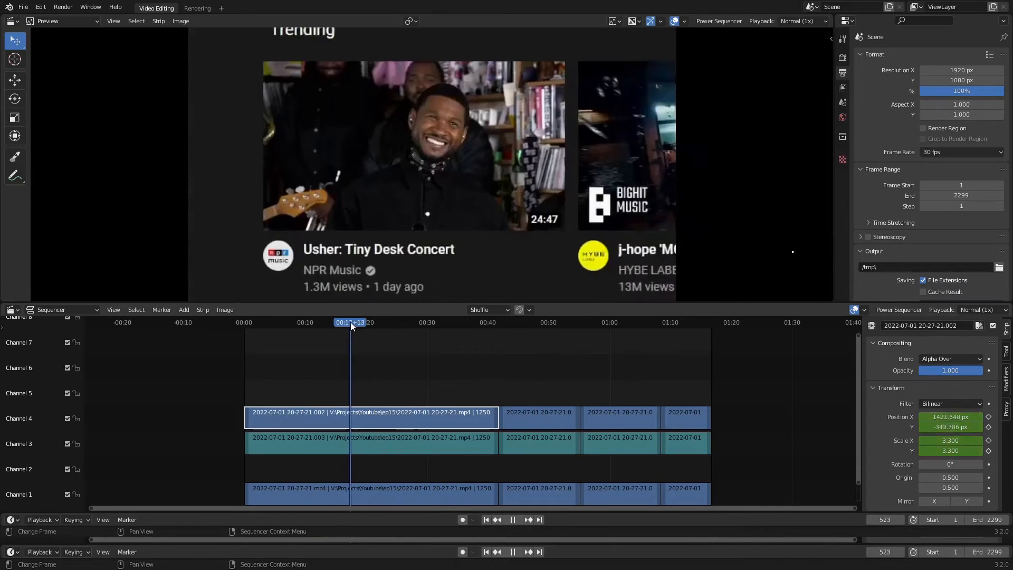
pyautogui.press('space')
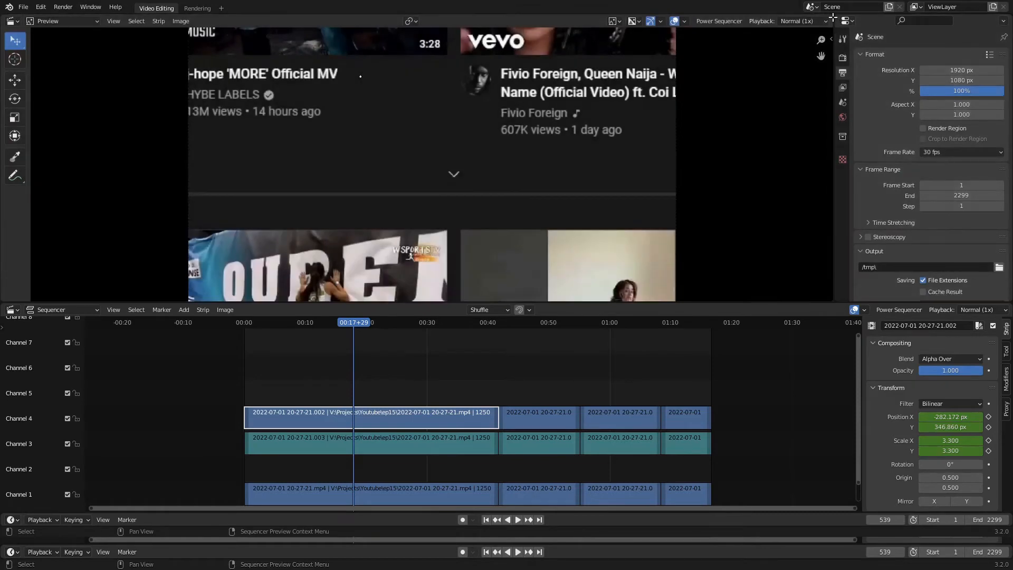
# Split the preview into two side by side again and limit the second one to channel 1.
pyautogui.moveTo(823, 16); pyautogui.dragTo(397, 14)
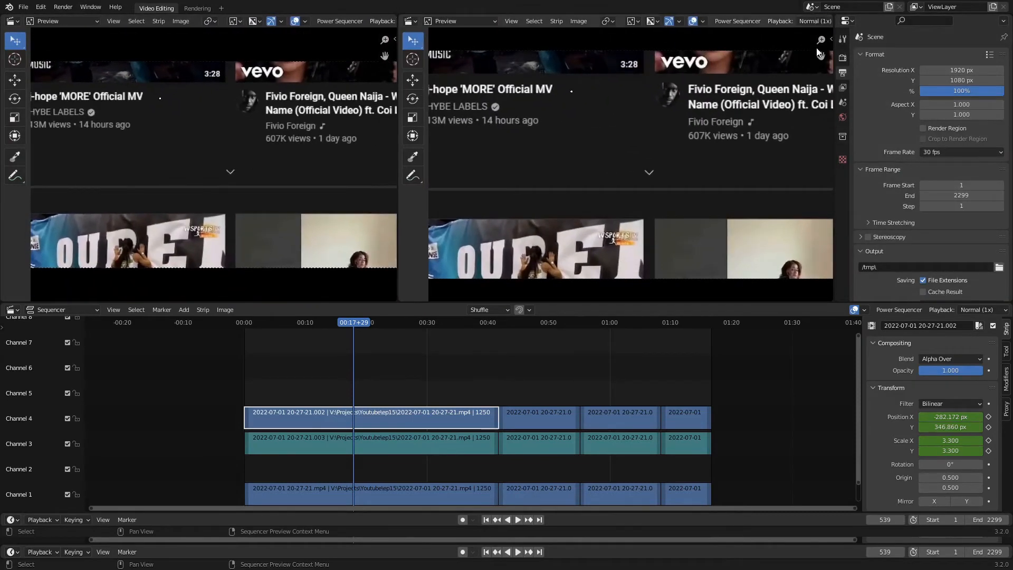
pyautogui.press('n')
pyautogui.click(827, 64)
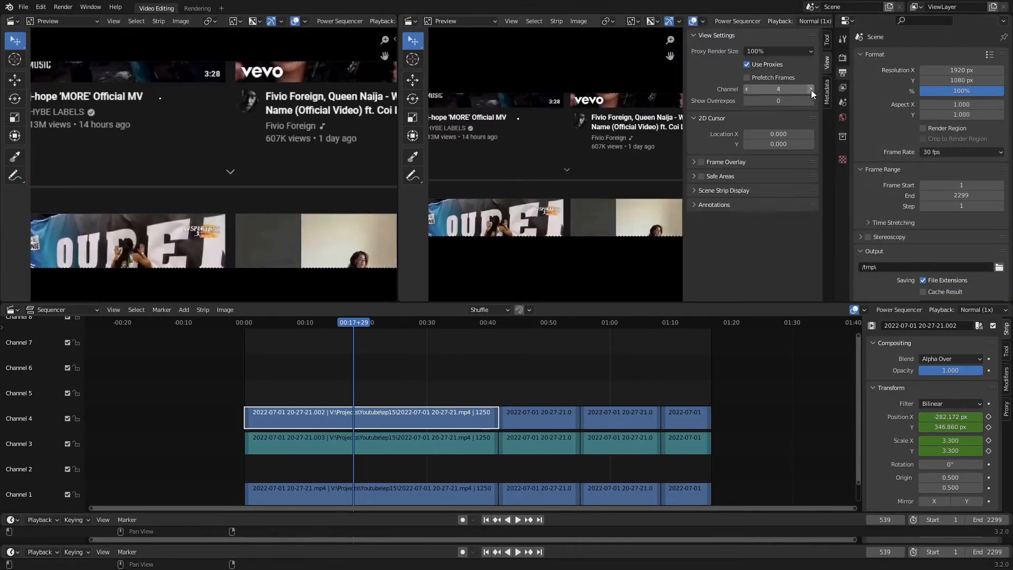
pyautogui.moveTo(752, 89); pyautogui.dragTo(744, 87)
pyautogui.press('n')
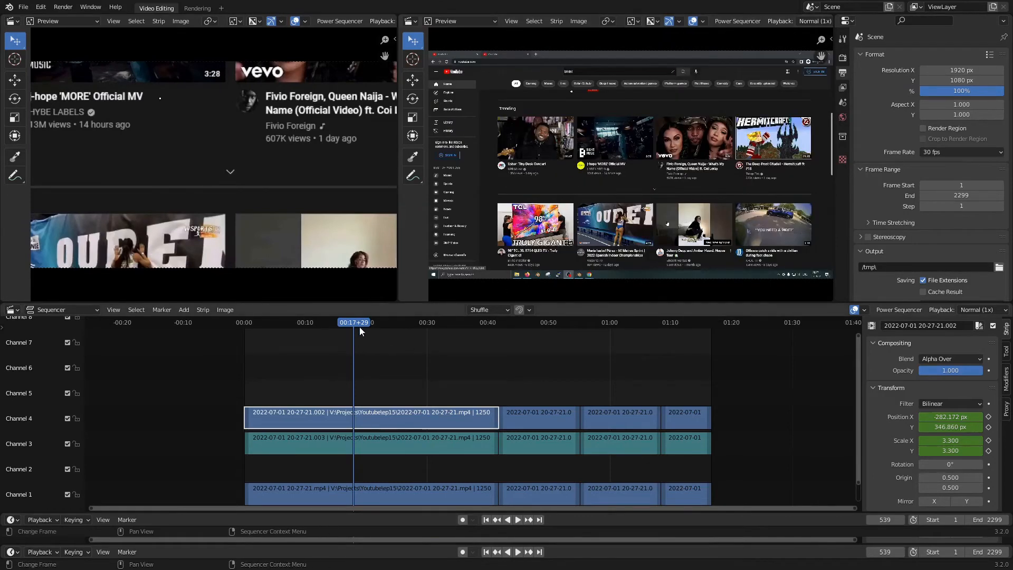
# Step back frame by frame to frame 518 and remove the strip's Position X and Y keyframes there.
pyautogui.press('Left')
pyautogui.press('Left')
pyautogui.press('Left')
pyautogui.press('Left')
pyautogui.press('Left')
pyautogui.press('Left')
pyautogui.press('Left')
pyautogui.press('Left')
pyautogui.press('Left')
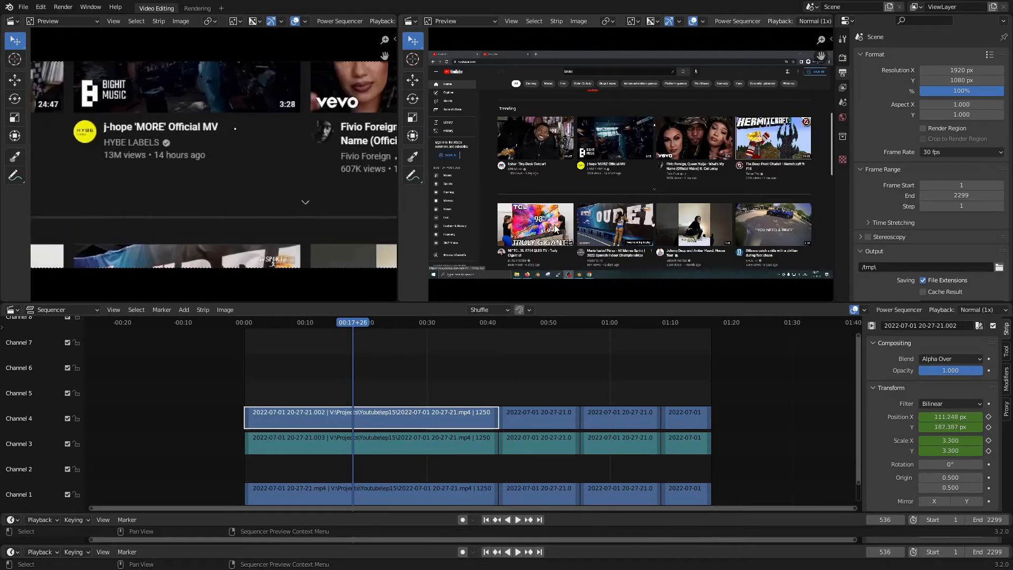
pyautogui.press('Left')
pyautogui.press('Left')
pyautogui.press('Left')
pyautogui.press('Left')
pyautogui.press('Left')
pyautogui.press('Left')
pyautogui.press('Left')
pyautogui.press('Left')
pyautogui.press('Left')
pyautogui.press('Left')
pyautogui.press('Left')
pyautogui.press('Left')
pyautogui.press('Left')
pyautogui.press('Left')
pyautogui.press('Left')
pyautogui.press('Left')
pyautogui.press('Left')
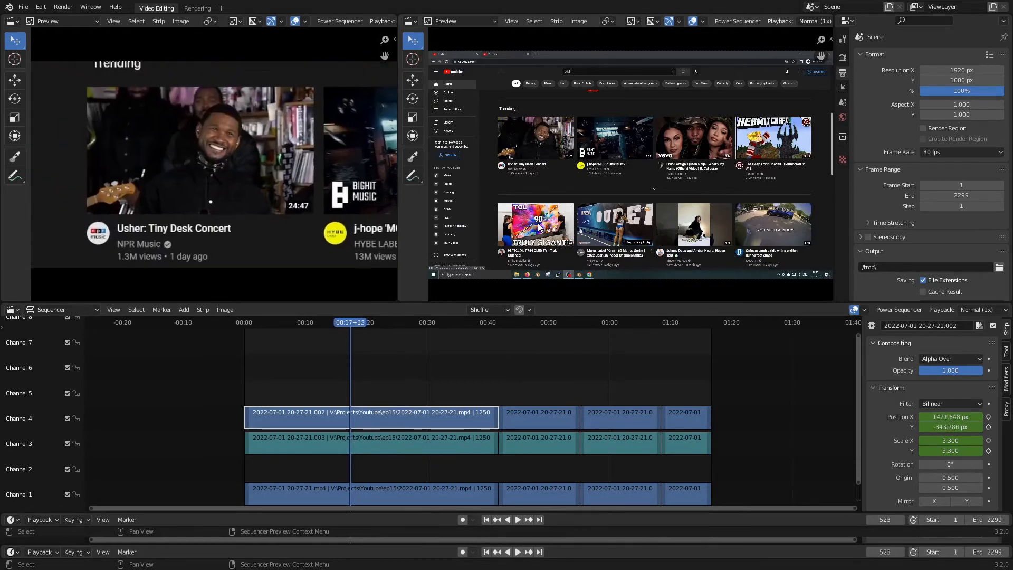
pyautogui.press('Right')
pyautogui.press('Right')
pyautogui.press('Right')
pyautogui.press('Right')
pyautogui.press('Right')
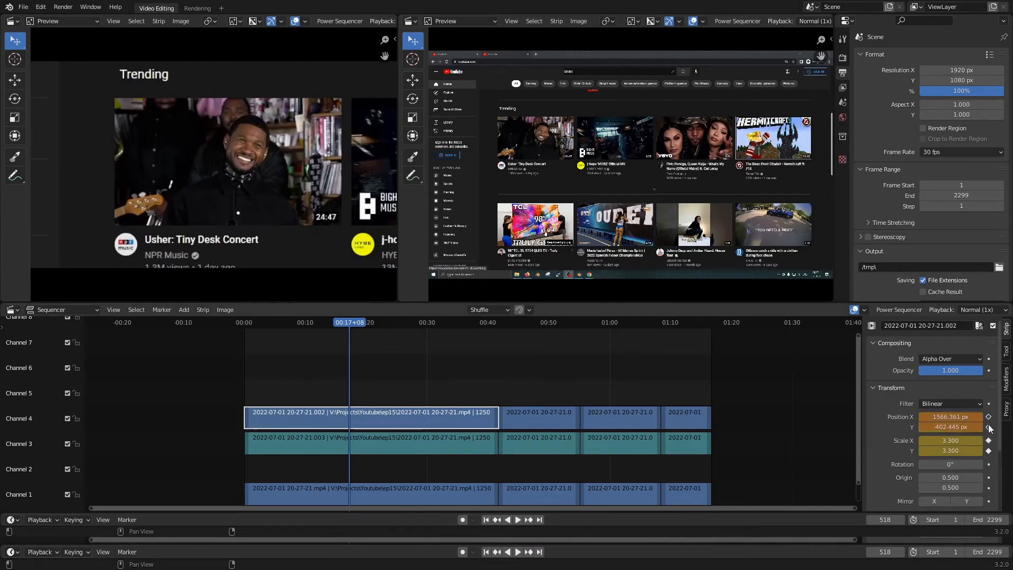
# At frame 514, move the strip so the zoomed view centers on the 98" TCL TV thumbnail, and keyframe its position.
pyautogui.press('Left')
pyautogui.press('Left')
pyautogui.press('Left')
pyautogui.press('Left')
pyautogui.press('Left')
pyautogui.press('Left')
pyautogui.press('Left')
pyautogui.press('Left')
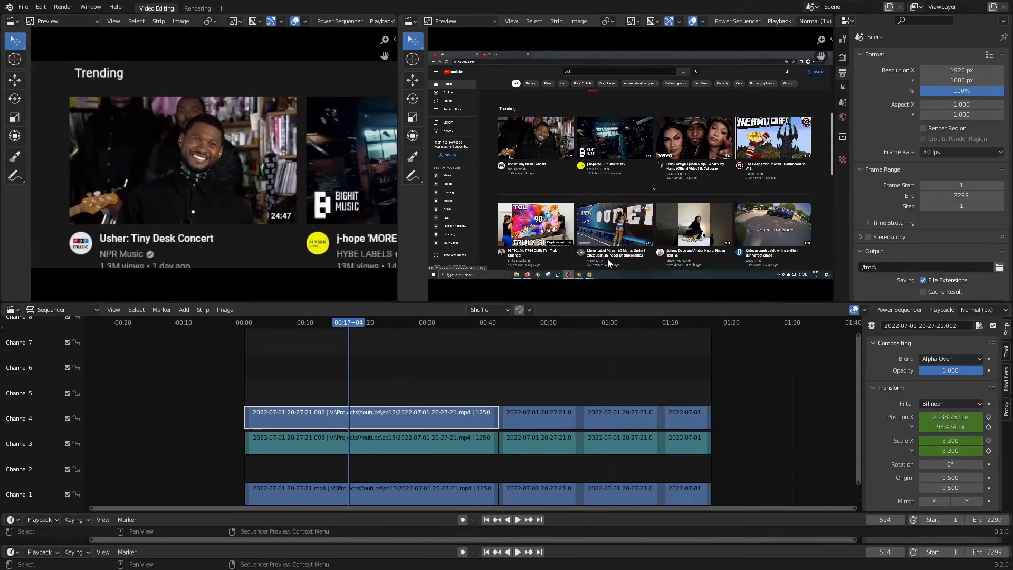
pyautogui.press('Right')
pyautogui.press('Right')
pyautogui.press('Right')
pyautogui.press('Right')
pyautogui.press('g')
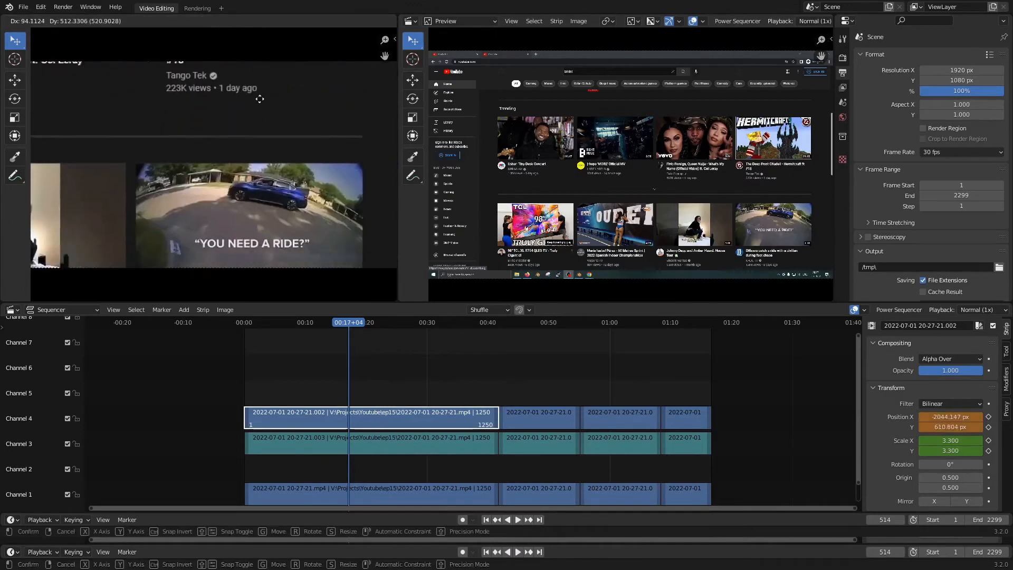
pyautogui.click(150, 32)
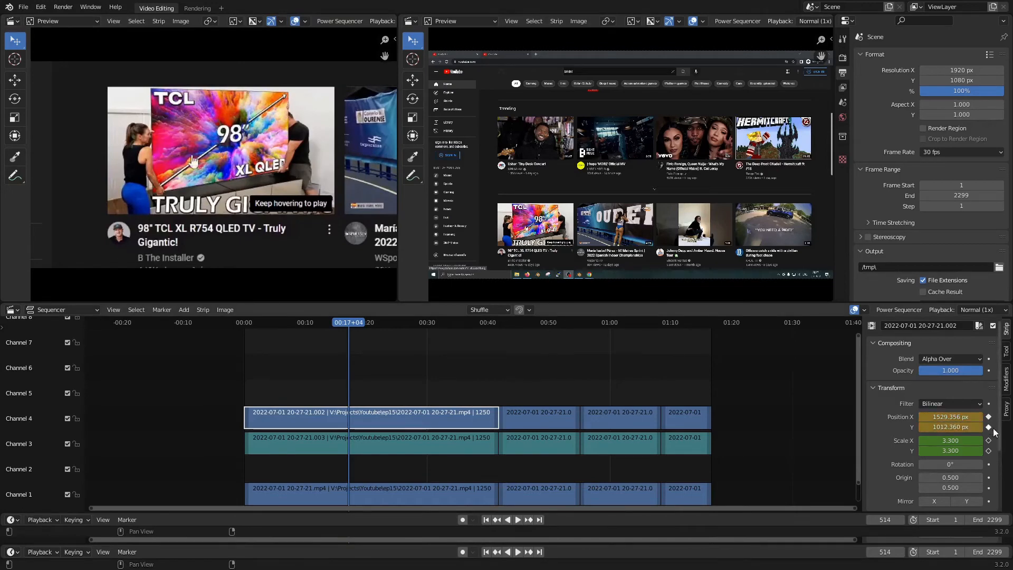
# After checking the corrected pans, merge the two previews into a single one and save panzoomblender.blend.
pyautogui.press('space')
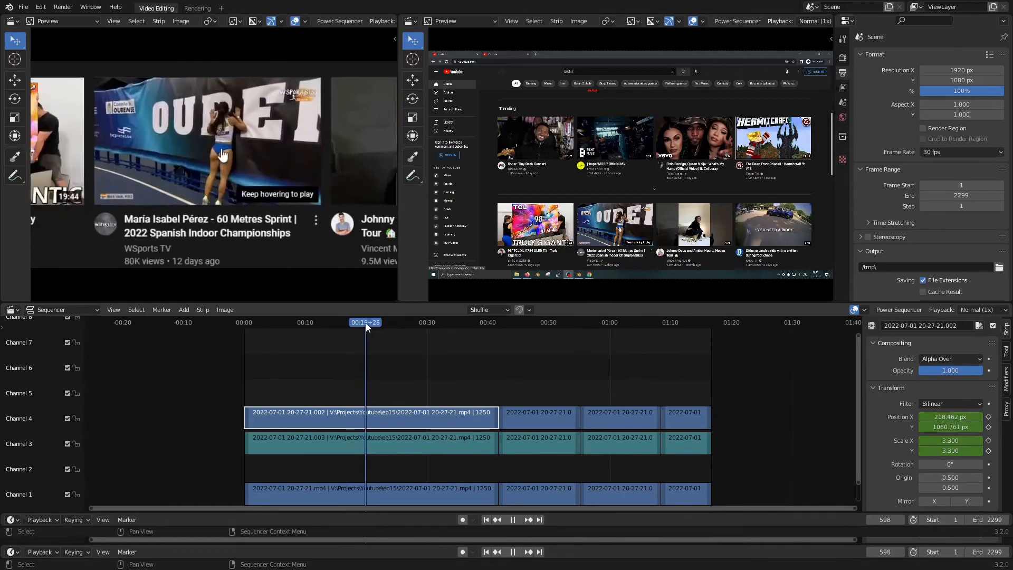
pyautogui.moveTo(372, 326); pyautogui.dragTo(284, 327)
pyautogui.press('space')
pyautogui.moveTo(396, 14); pyautogui.dragTo(547, 27)
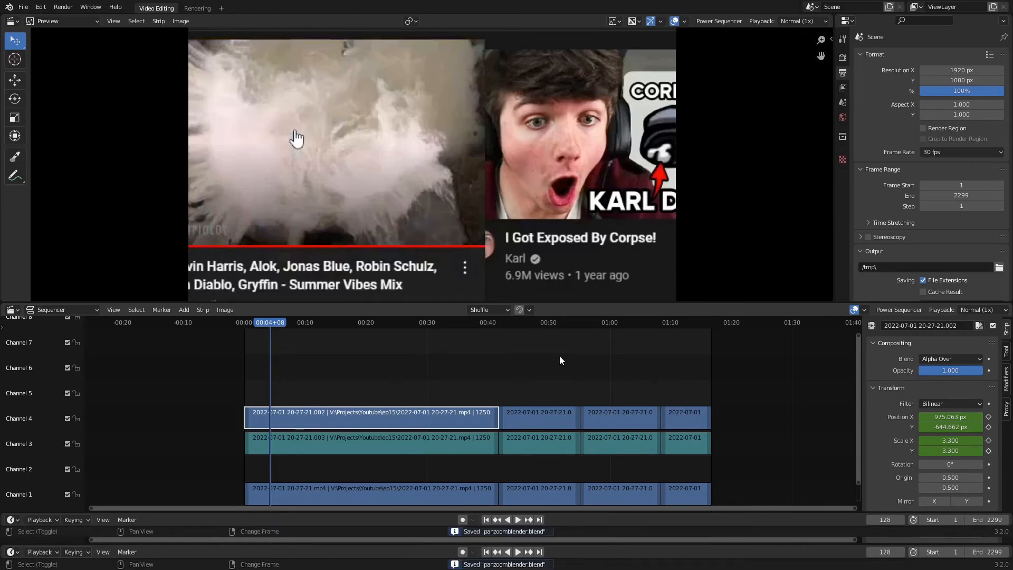
# Return to the first frame, enlarge the preview area, and play back the edit to check its zooms and pans.
pyautogui.hotkey('shift', 'Left')
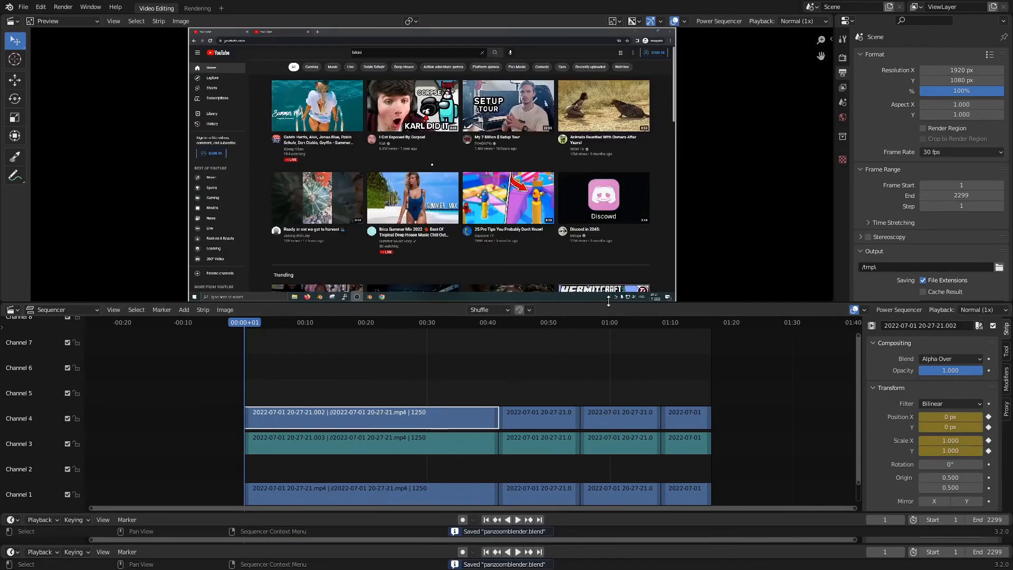
pyautogui.moveTo(640, 305); pyautogui.dragTo(641, 431)
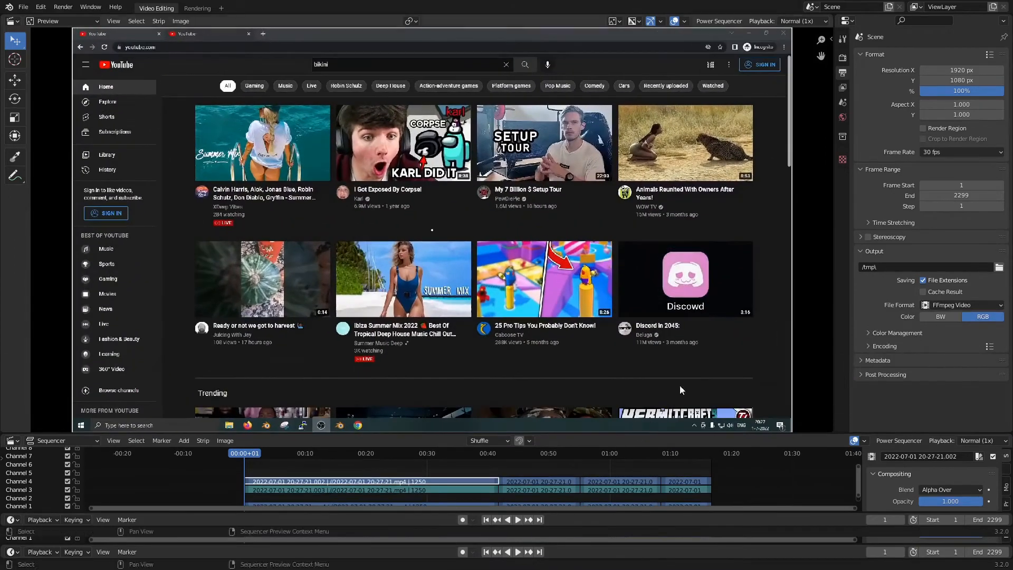
pyautogui.press('space')
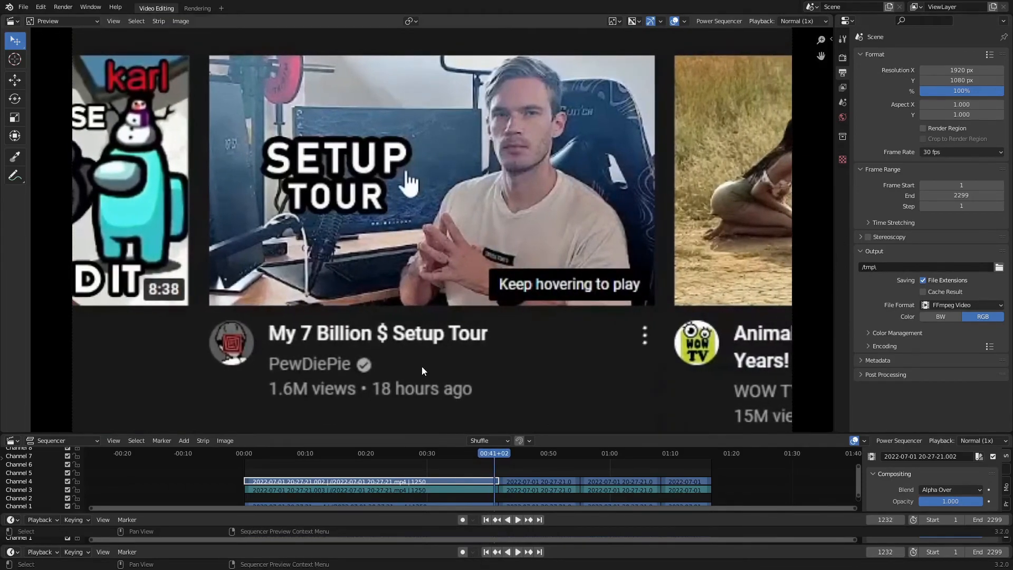
# At frame 845, set the selected channel 4 strip's Position X and Y to 0 px and Scale to 1, and keyframe both.
pyautogui.moveTo(495, 463); pyautogui.dragTo(415, 429)
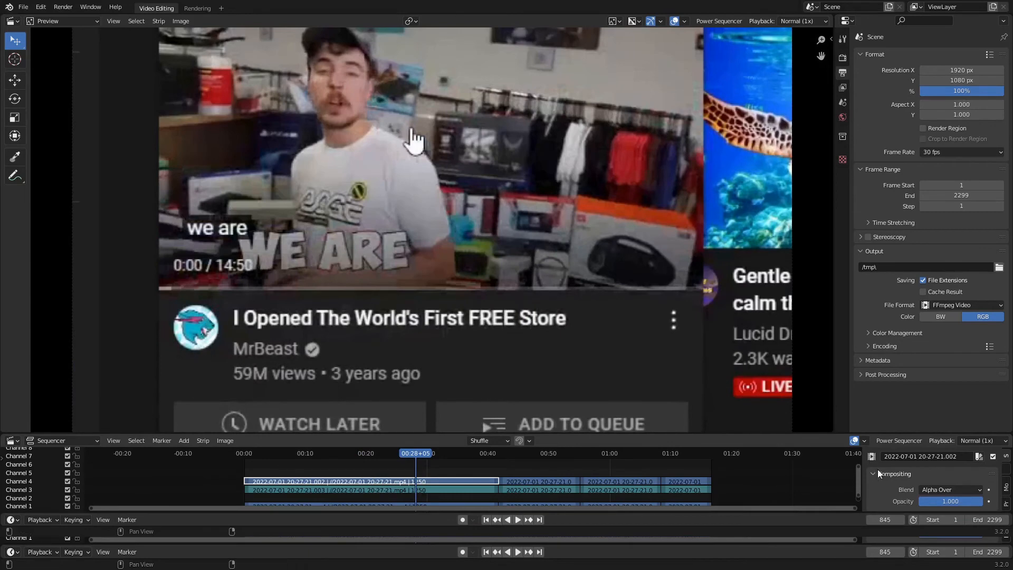
pyautogui.moveTo(802, 432); pyautogui.dragTo(802, 317)
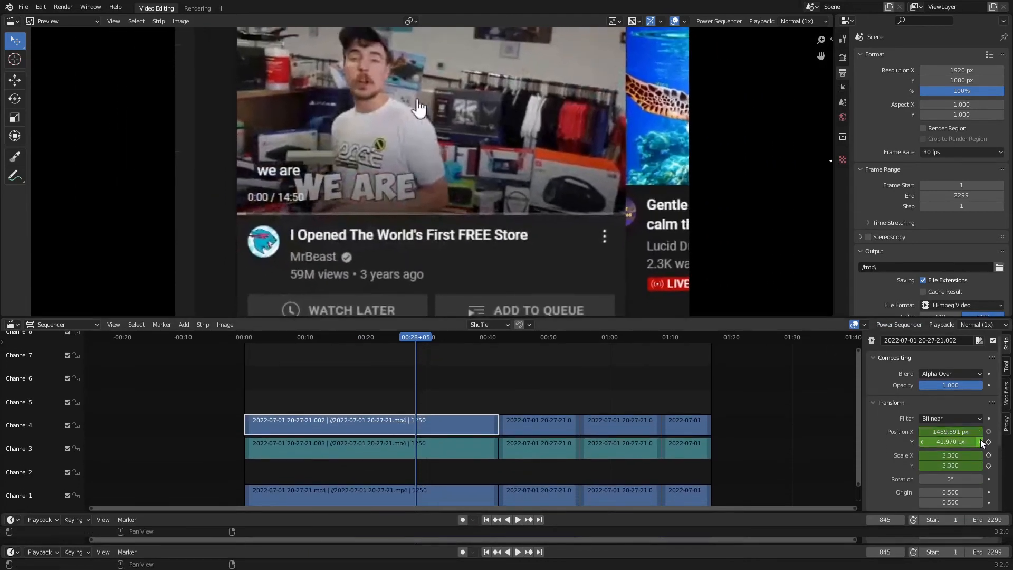
pyautogui.moveTo(955, 431); pyautogui.dragTo(949, 431)
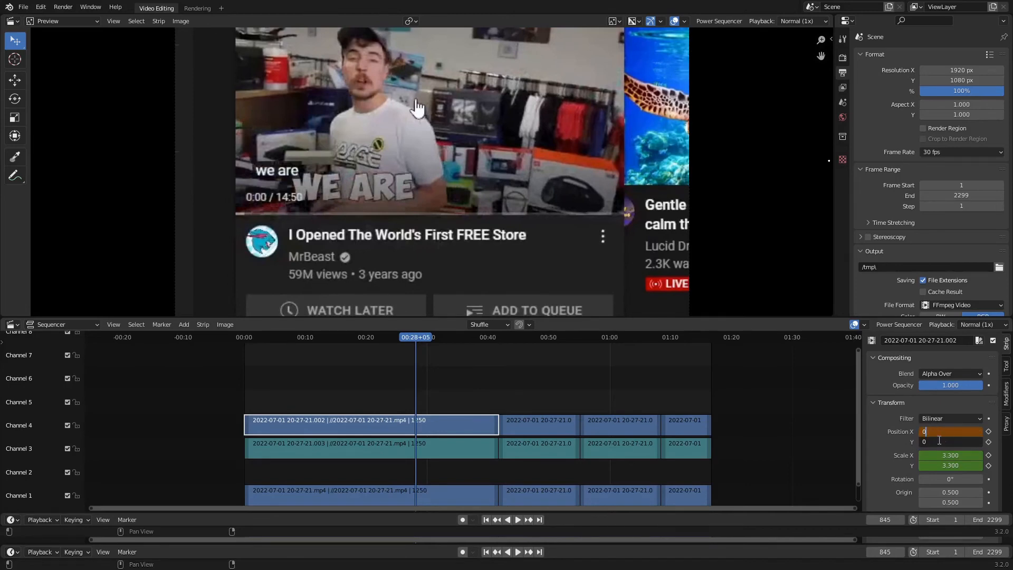
pyautogui.press('Return')
pyautogui.moveTo(944, 454)
pyautogui.mouseDown()
pyautogui.moveTo(943, 465)
pyautogui.moveTo(941, 457)
pyautogui.mouseUp()
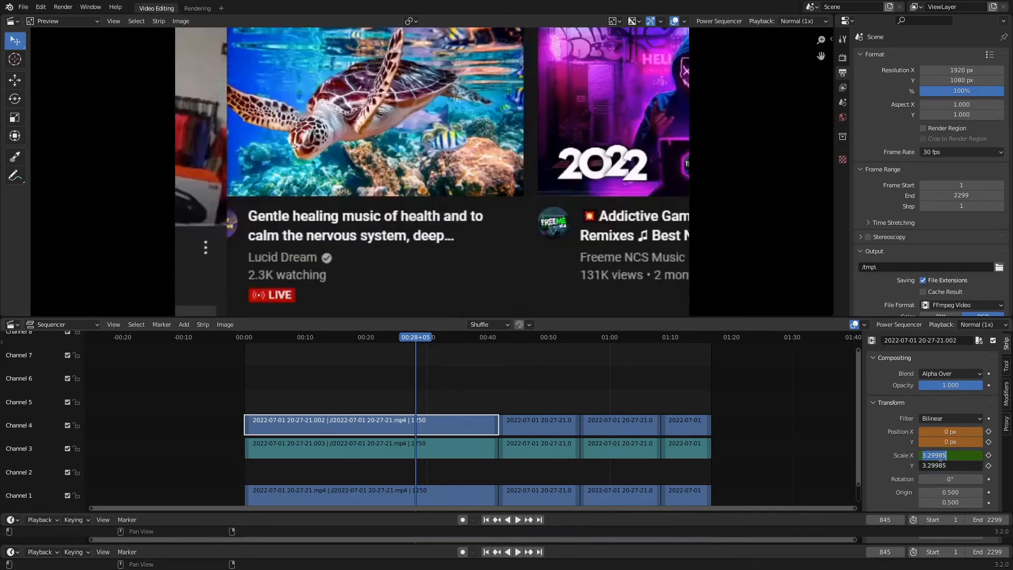
pyautogui.write('1')
pyautogui.press('Return')
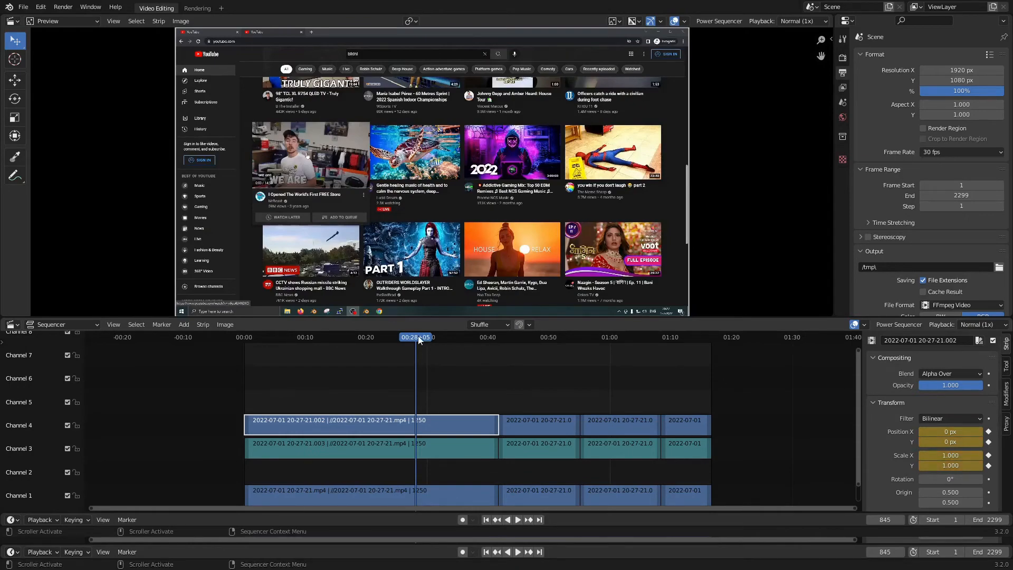
# At frame 1199, set the strip's Position X and Y to 0 px and Scale to 1, and keyframe both.
pyautogui.press('space')
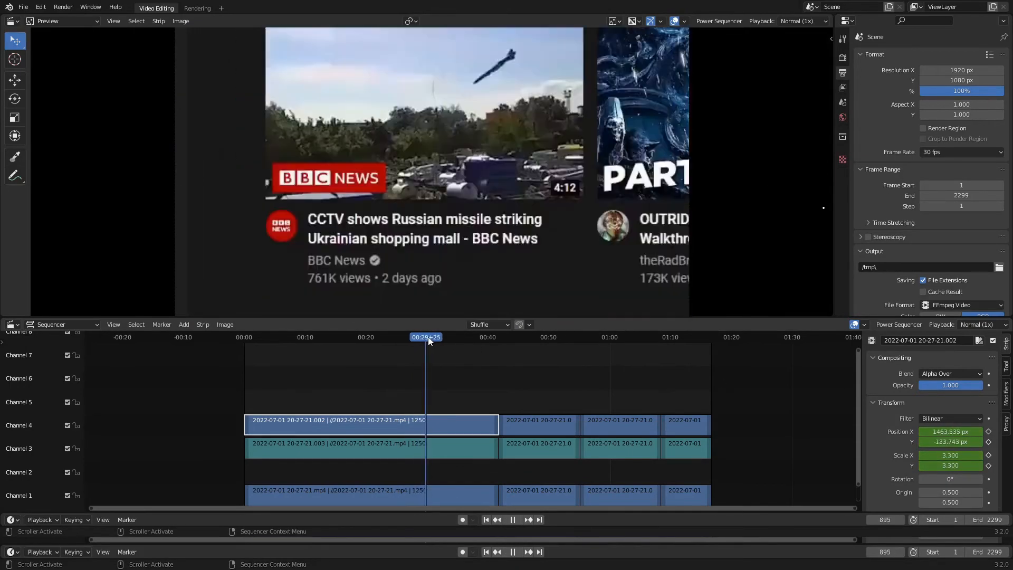
pyautogui.moveTo(429, 336); pyautogui.dragTo(489, 338)
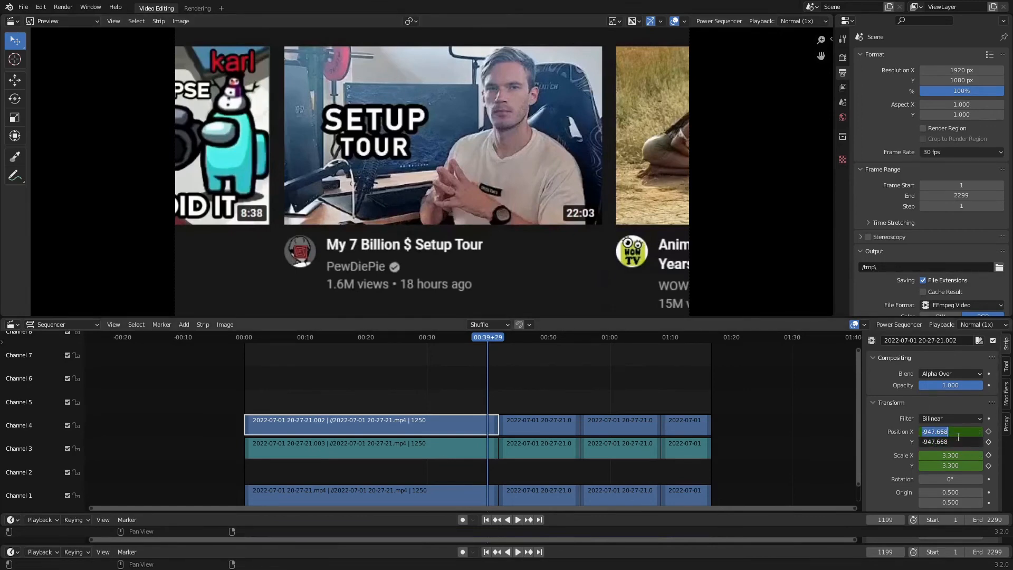
pyautogui.write('0')
pyautogui.press('Return')
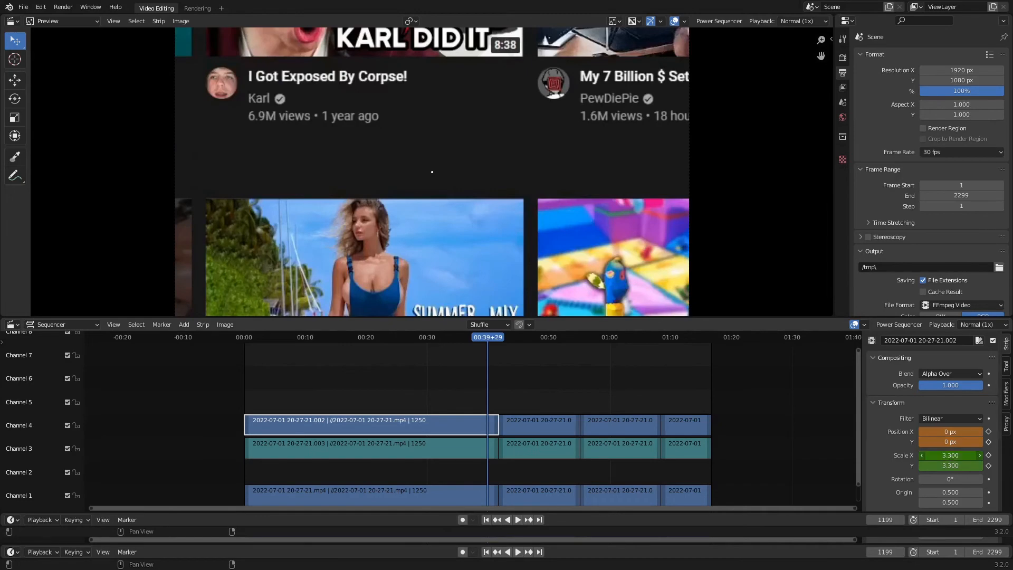
pyautogui.write('1')
pyautogui.press('Return')
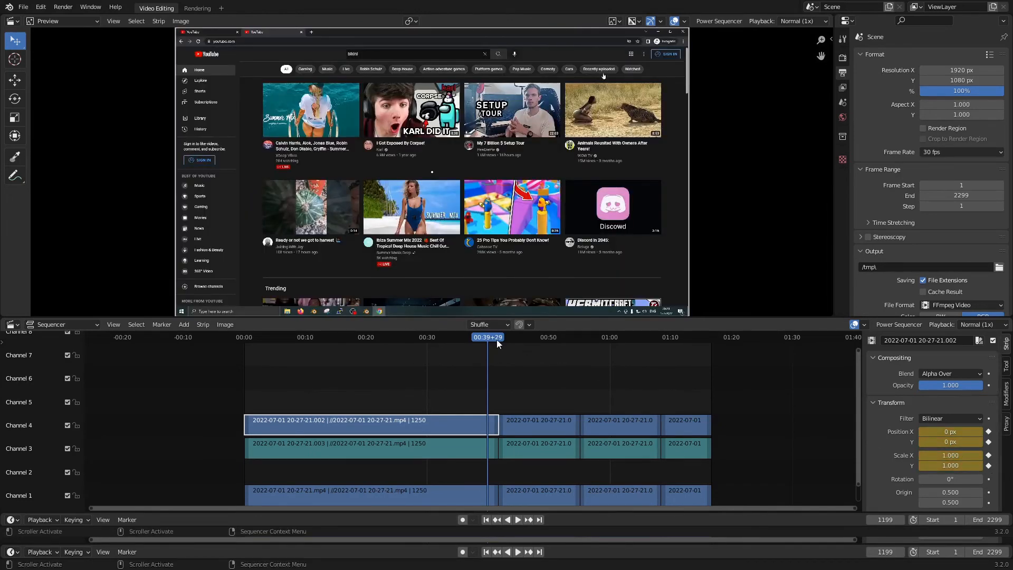
# Play back the range from around frame 600 to frame 1213 to examine the zooms around the reset keyframes.
pyautogui.moveTo(497, 344); pyautogui.dragTo(400, 344)
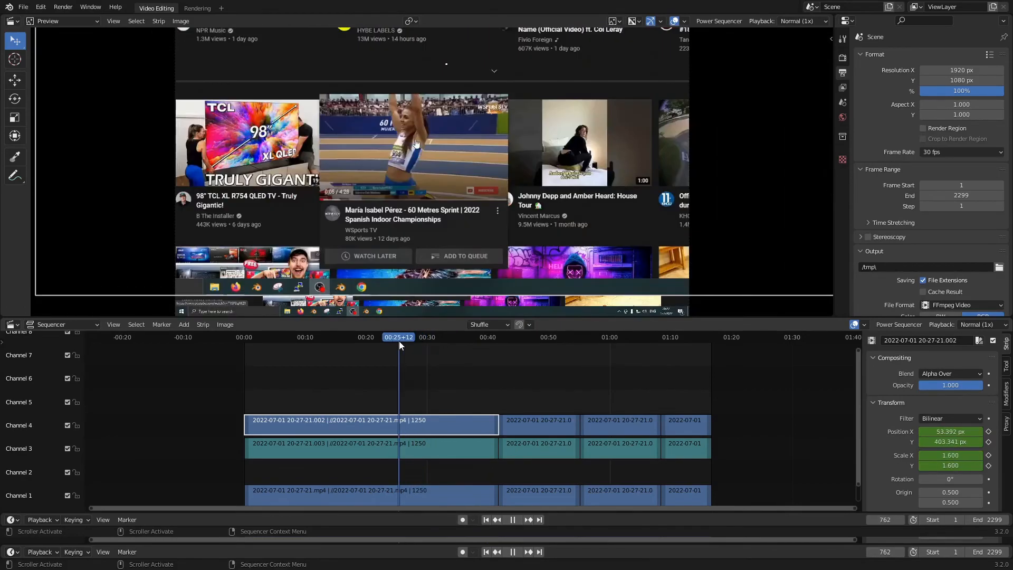
pyautogui.press('space')
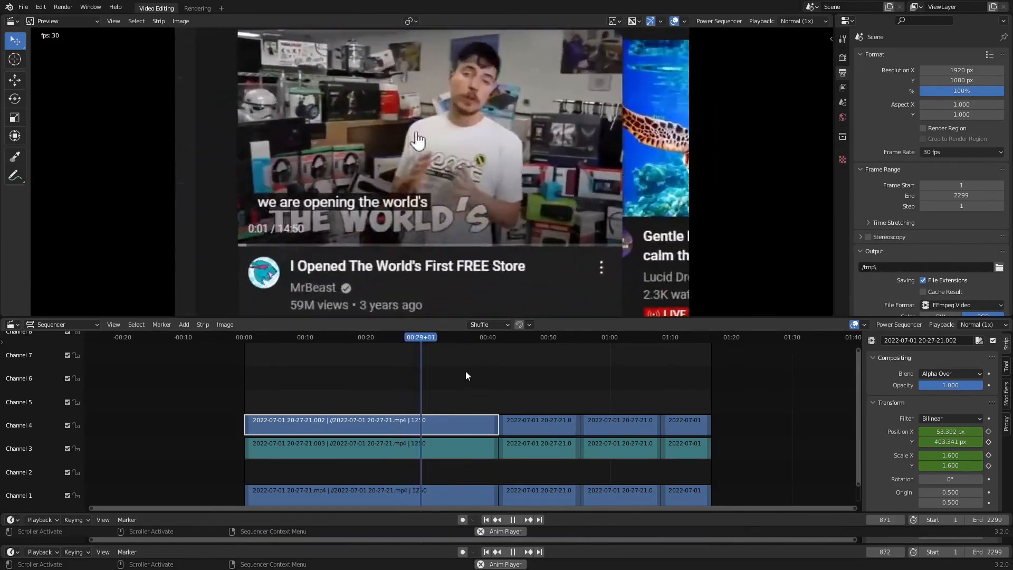
pyautogui.moveTo(421, 338); pyautogui.dragTo(356, 338)
pyautogui.press('space')
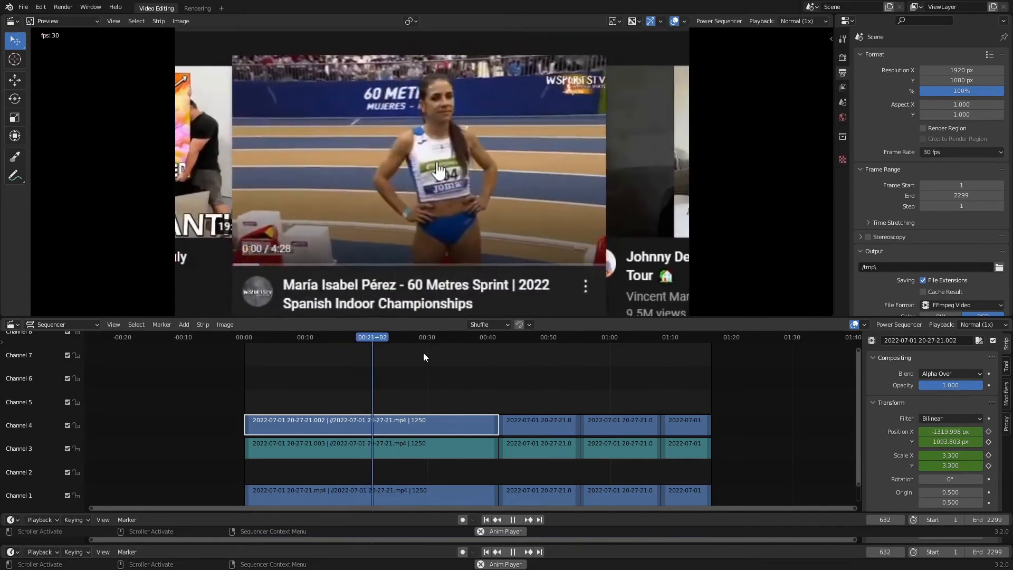
pyautogui.press('space')
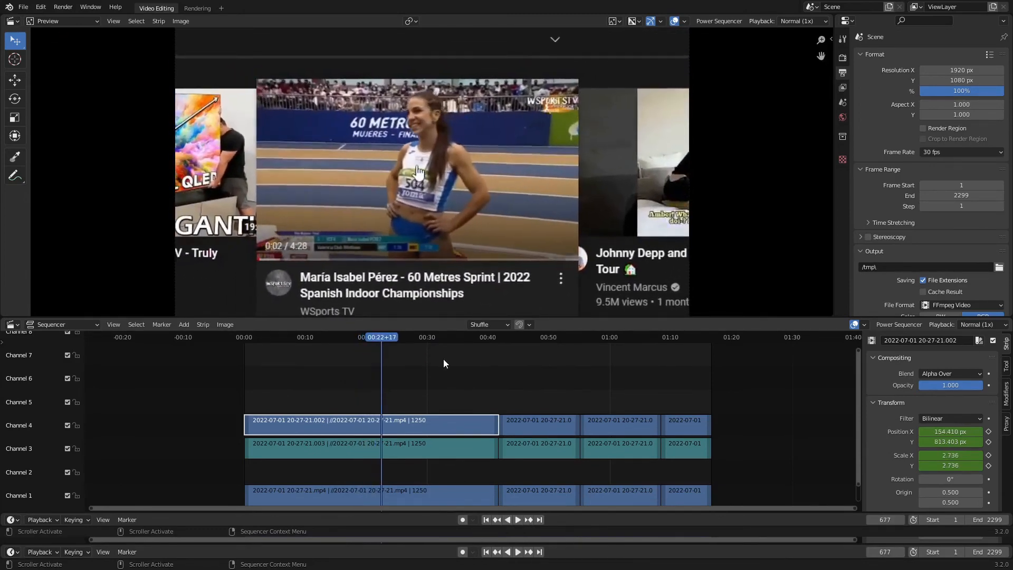
pyautogui.press('space')
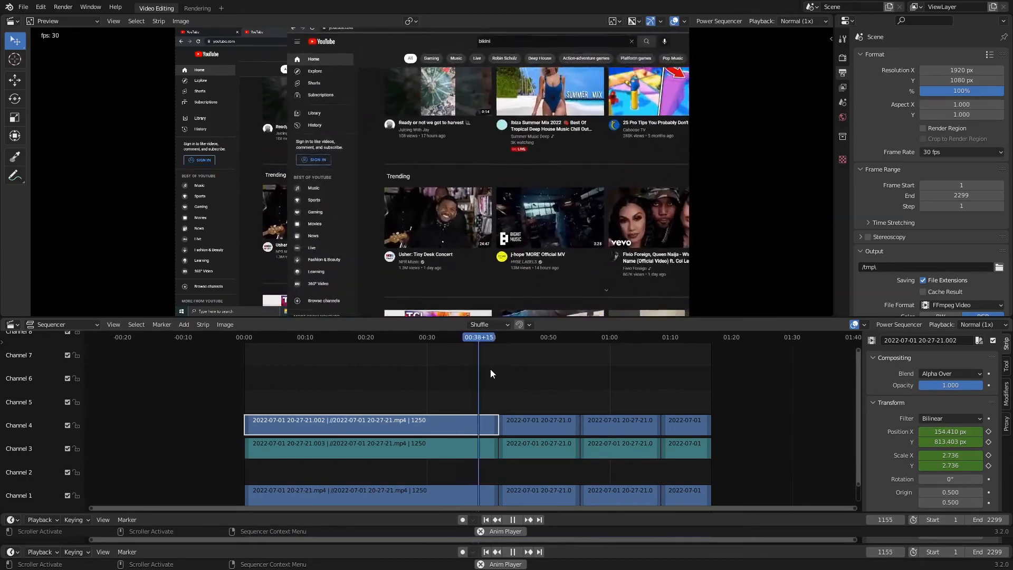
pyautogui.press('space')
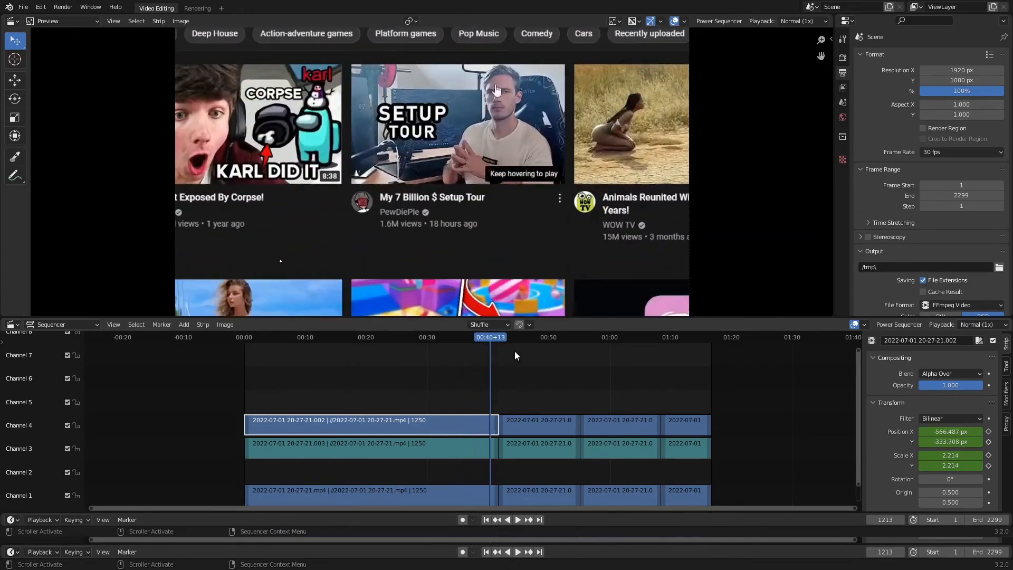
pyautogui.press('space')
pyautogui.moveTo(489, 339); pyautogui.dragTo(363, 347)
pyautogui.press('space')
pyautogui.press('space')
pyautogui.press('space')
# Step frame by frame from the keyframe at frame 597 to frame 854, examining the zoom-out and the move to the FREE Store thumbnail.
pyautogui.press('Up')
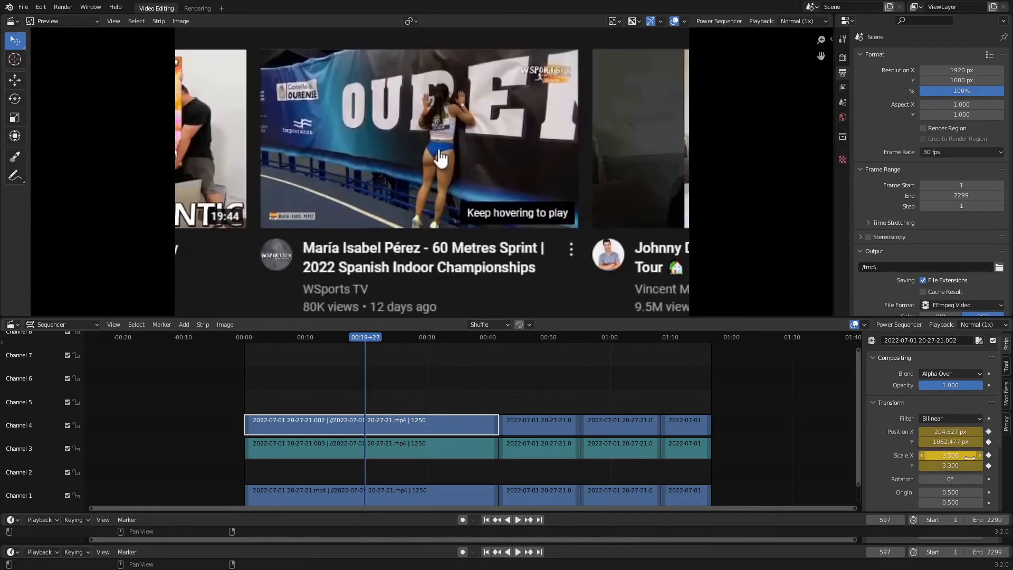
pyautogui.press('Right')
pyautogui.press('Right')
pyautogui.press('Right')
pyautogui.press('Right')
pyautogui.press('Right')
pyautogui.press('Right')
pyautogui.press('Right')
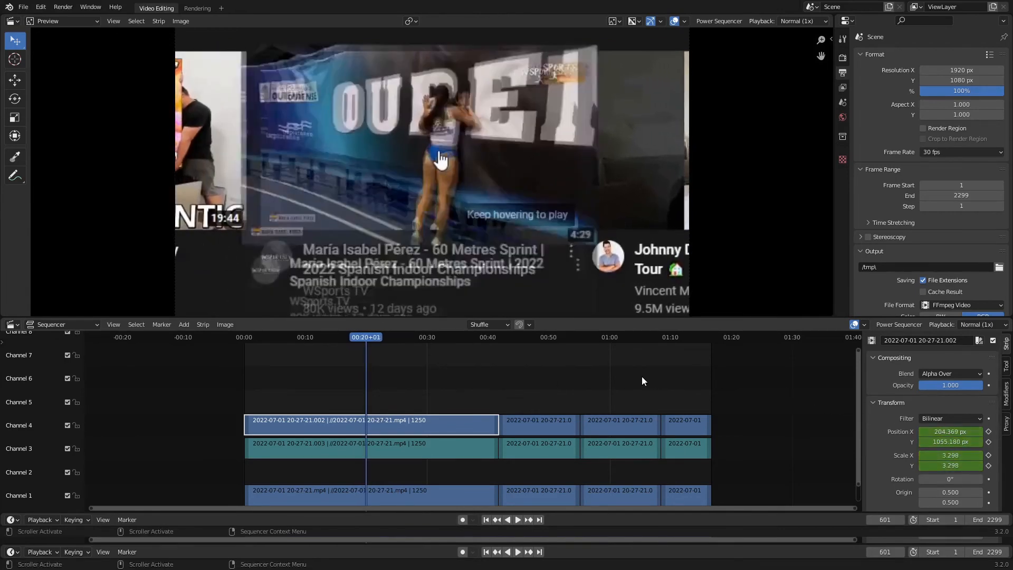
pyautogui.press('Right')
pyautogui.press('Right')
pyautogui.press('Right')
pyautogui.press('Right')
pyautogui.press('Right')
pyautogui.press('Right')
pyautogui.press('Right')
pyautogui.press('Right')
pyautogui.press('Right')
pyautogui.press('Right')
pyautogui.press('Right')
pyautogui.press('Right')
pyautogui.press('Right')
pyautogui.press('Right')
pyautogui.press('Right')
pyautogui.press('Right')
pyautogui.press('Right')
pyautogui.press('Right')
pyautogui.press('Right')
pyautogui.press('Right')
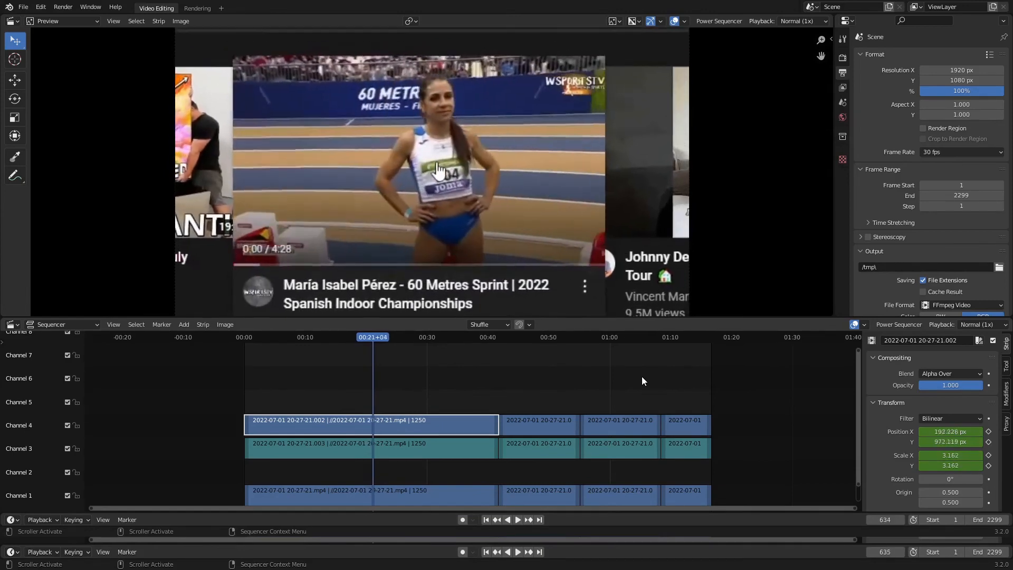
pyautogui.press('Right')
pyautogui.press('Right')
pyautogui.press('Right')
pyautogui.press('Right')
pyautogui.press('Right')
pyautogui.press('Right')
pyautogui.press('Right')
pyautogui.press('Right')
pyautogui.press('Right')
pyautogui.press('Right')
pyautogui.press('Right')
pyautogui.press('Right')
pyautogui.press('Right')
pyautogui.press('Right')
pyautogui.press('Right')
pyautogui.press('Right')
pyautogui.press('Right')
pyautogui.press('Right')
pyautogui.press('Right')
pyautogui.press('Right')
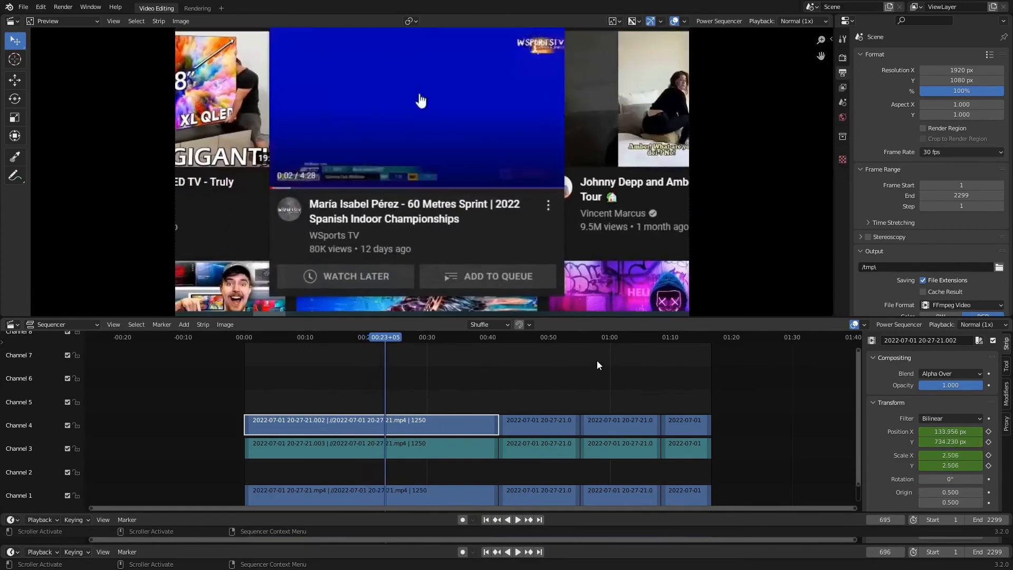
pyautogui.press('Right')
pyautogui.press('Right')
pyautogui.press('Right')
pyautogui.press('Right')
pyautogui.press('Right')
pyautogui.press('Right')
pyautogui.press('Right')
pyautogui.press('Right')
pyautogui.press('Right')
pyautogui.press('Right')
pyautogui.press('Right')
pyautogui.press('Right')
pyautogui.press('Right')
pyautogui.press('Right')
pyautogui.press('Right')
pyautogui.press('Right')
pyautogui.press('Right')
pyautogui.press('Right')
pyautogui.press('Right')
pyautogui.press('Right')
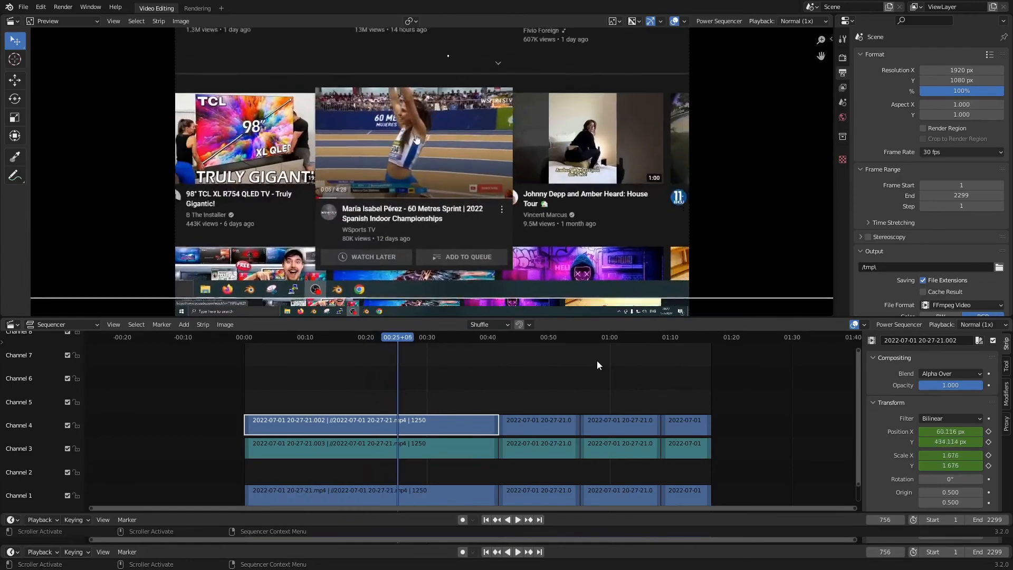
pyautogui.press('Right')
pyautogui.press('Right')
pyautogui.press('Right')
pyautogui.press('Right')
pyautogui.press('Right')
pyautogui.press('Right')
pyautogui.press('Right')
pyautogui.press('Right')
pyautogui.press('Right')
pyautogui.press('Right')
pyautogui.press('Right')
pyautogui.press('Right')
pyautogui.press('Right')
pyautogui.press('Right')
pyautogui.press('Right')
pyautogui.press('Right')
pyautogui.press('Right')
pyautogui.press('Right')
pyautogui.press('Right')
pyautogui.press('Right')
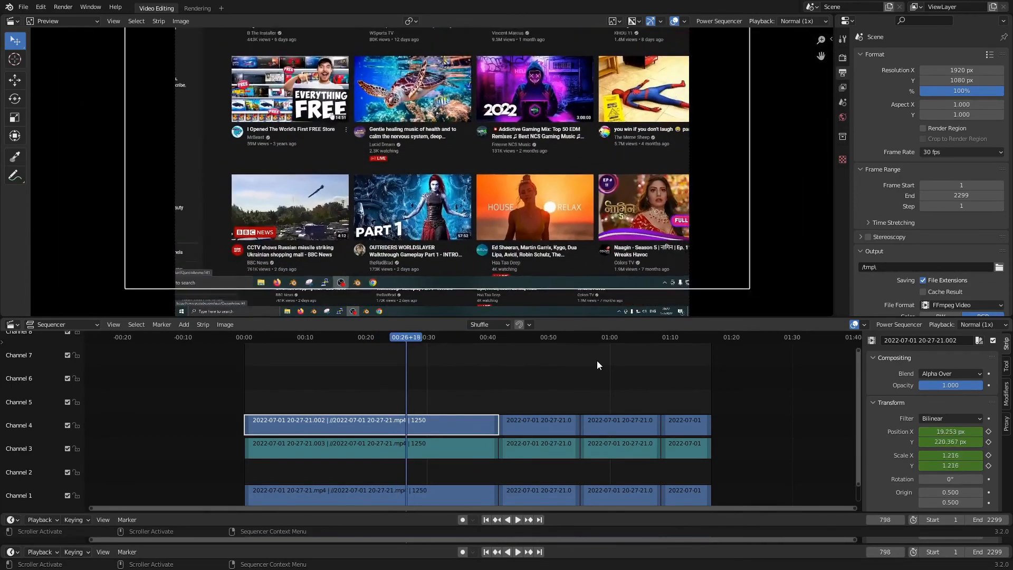
pyautogui.press('Right')
pyautogui.press('Right')
pyautogui.press('Right')
pyautogui.press('Right')
pyautogui.press('Right')
pyautogui.press('Right')
pyautogui.press('Right')
pyautogui.press('Right')
pyautogui.press('Right')
pyautogui.press('Right')
pyautogui.press('Right')
pyautogui.press('Right')
pyautogui.press('Right')
pyautogui.press('Right')
pyautogui.press('Right')
pyautogui.press('Right')
pyautogui.press('Right')
pyautogui.press('Right')
pyautogui.press('Right')
pyautogui.press('Right')
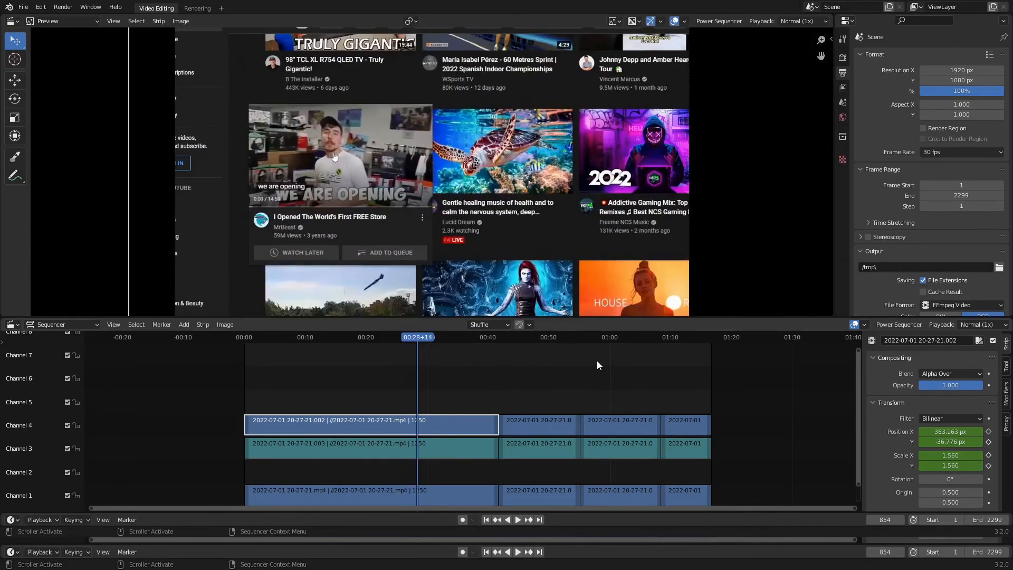
# At frame 845, scale the strip to 2.330, center the "I Opened The World's First FREE Store" thumbnail, and keyframe position and scale.
pyautogui.press('Left')
pyautogui.press('Left')
pyautogui.press('Left')
pyautogui.press('Left')
pyautogui.press('Left')
pyautogui.press('Left')
pyautogui.press('Left')
pyautogui.press('Left')
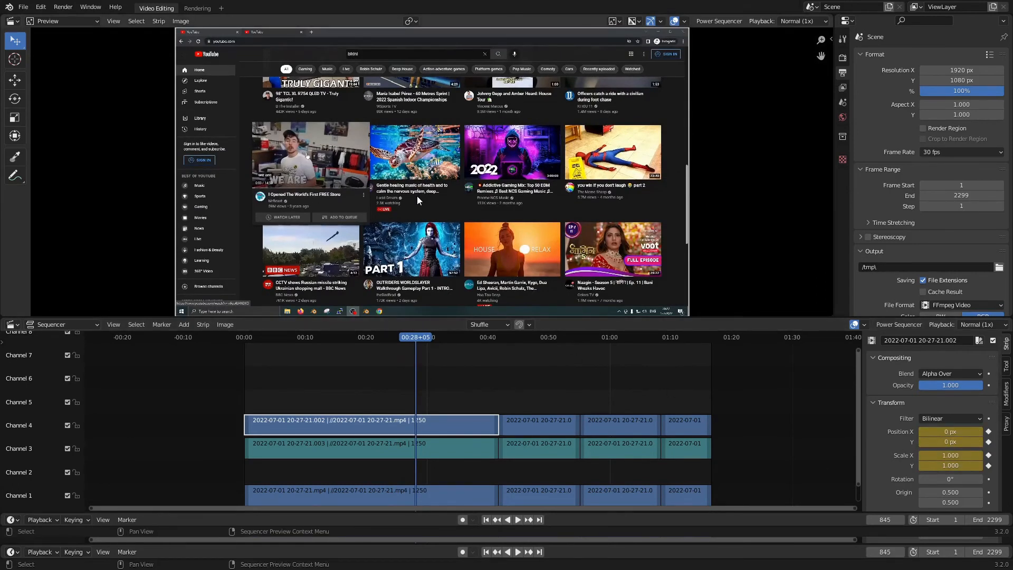
pyautogui.moveTo(395, 199); pyautogui.dragTo(483, 217)
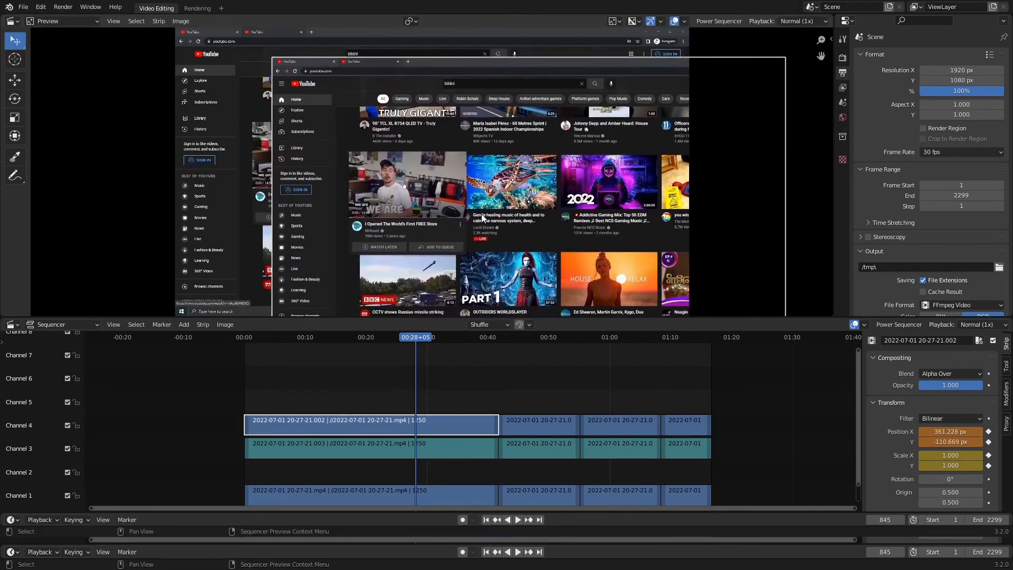
pyautogui.press('s')
pyautogui.click(404, 212)
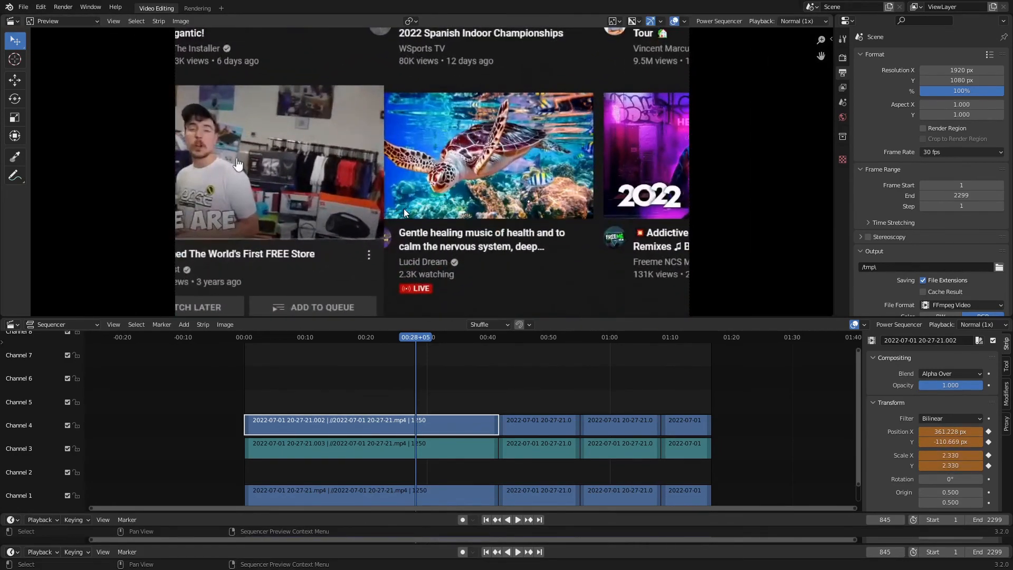
pyautogui.press('g')
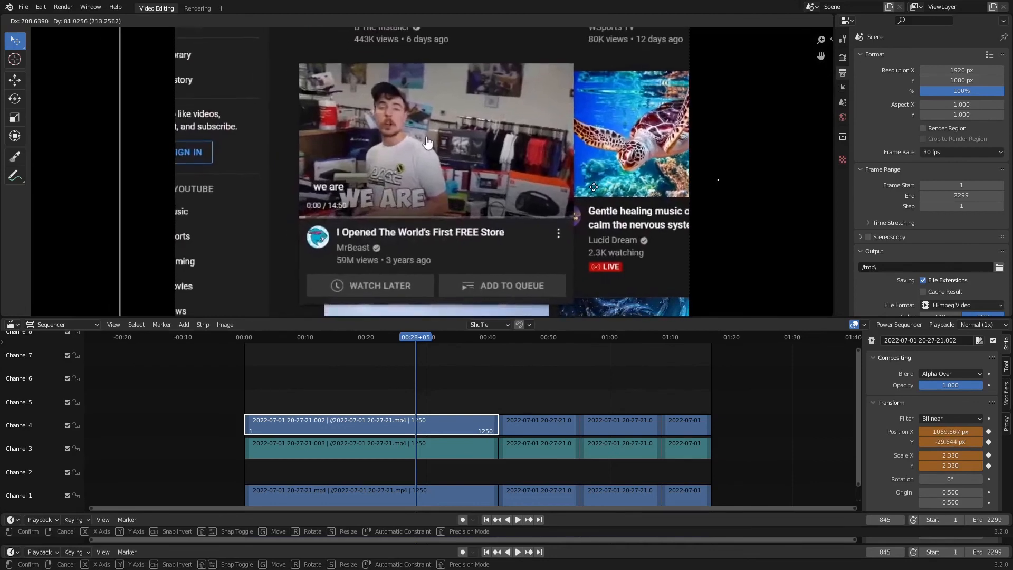
pyautogui.click(593, 187)
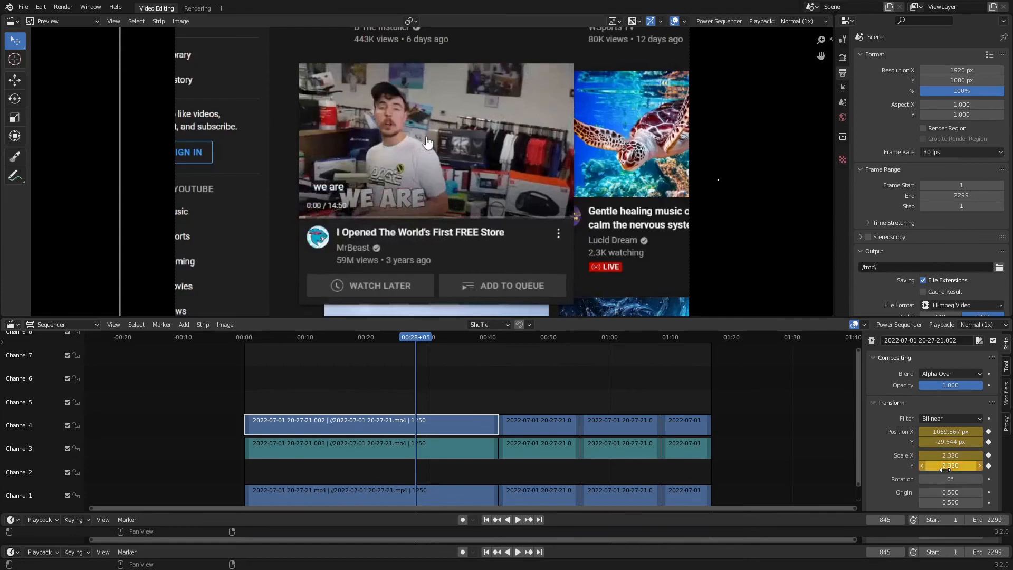
# Play back from around frame 658 to frame 1038 to check how the strip moves around the new keyframes.
pyautogui.moveTo(419, 340); pyautogui.dragTo(371, 335)
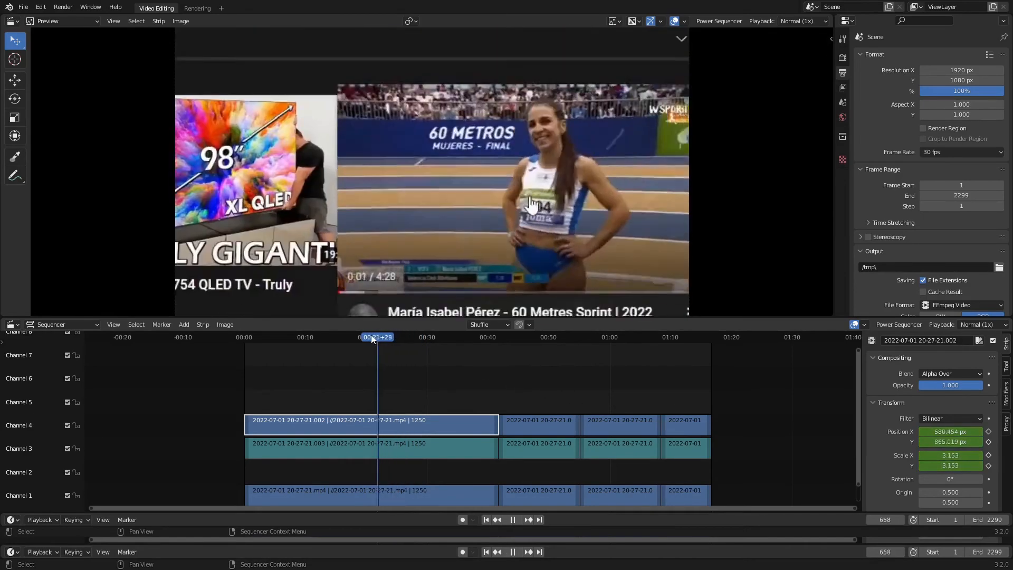
pyautogui.press('space')
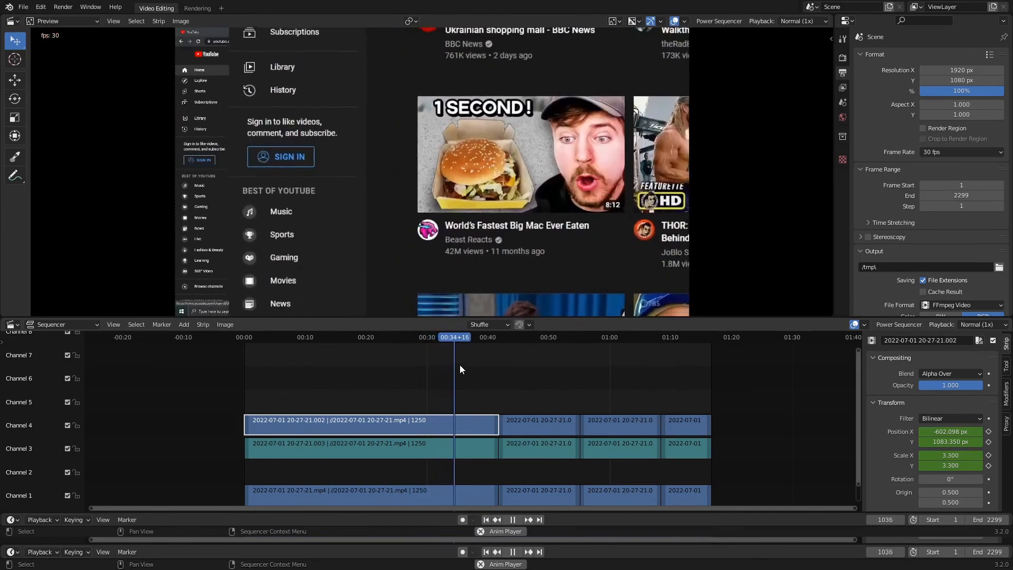
pyautogui.press('space')
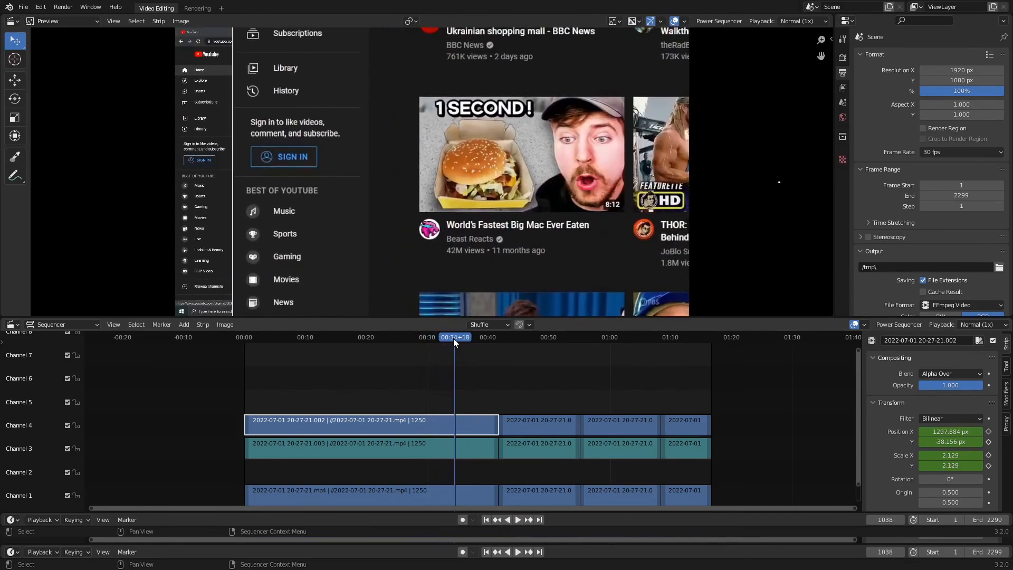
# At frame 983, set the strip's Position X and Y to 0 px and keyframe them, and replay the section leading up to it.
pyautogui.moveTo(454, 339)
pyautogui.mouseDown()
pyautogui.moveTo(432, 337)
pyautogui.moveTo(443, 325)
pyautogui.mouseUp()
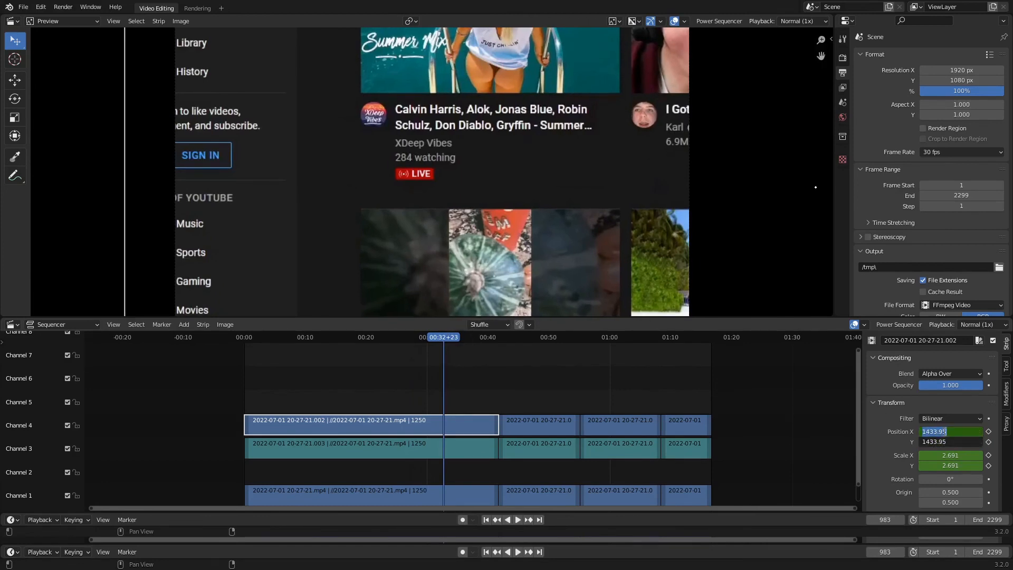
pyautogui.write('0')
pyautogui.press('Return')
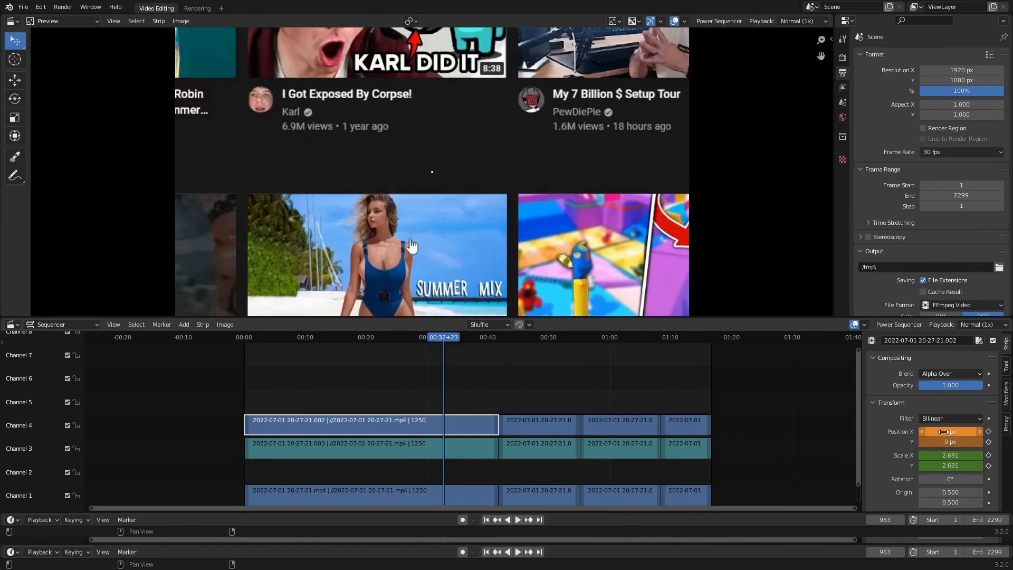
pyautogui.press('i')
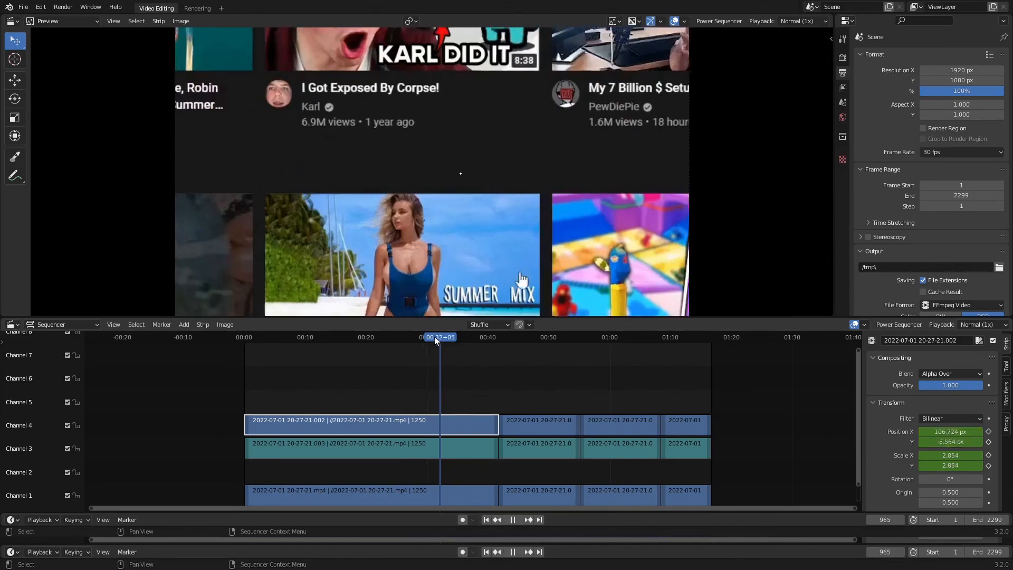
pyautogui.moveTo(433, 337); pyautogui.dragTo(411, 338)
pyautogui.press('space')
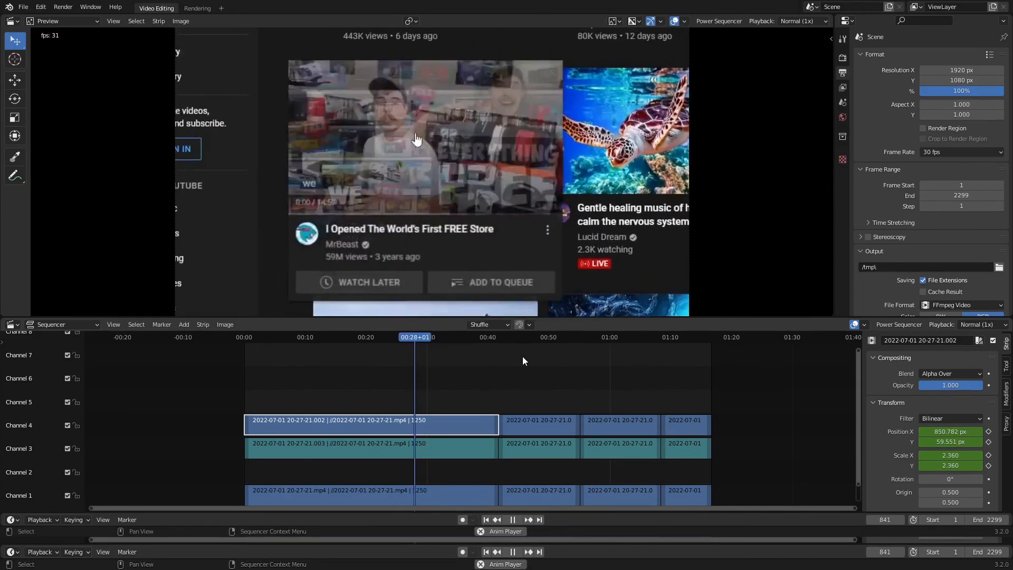